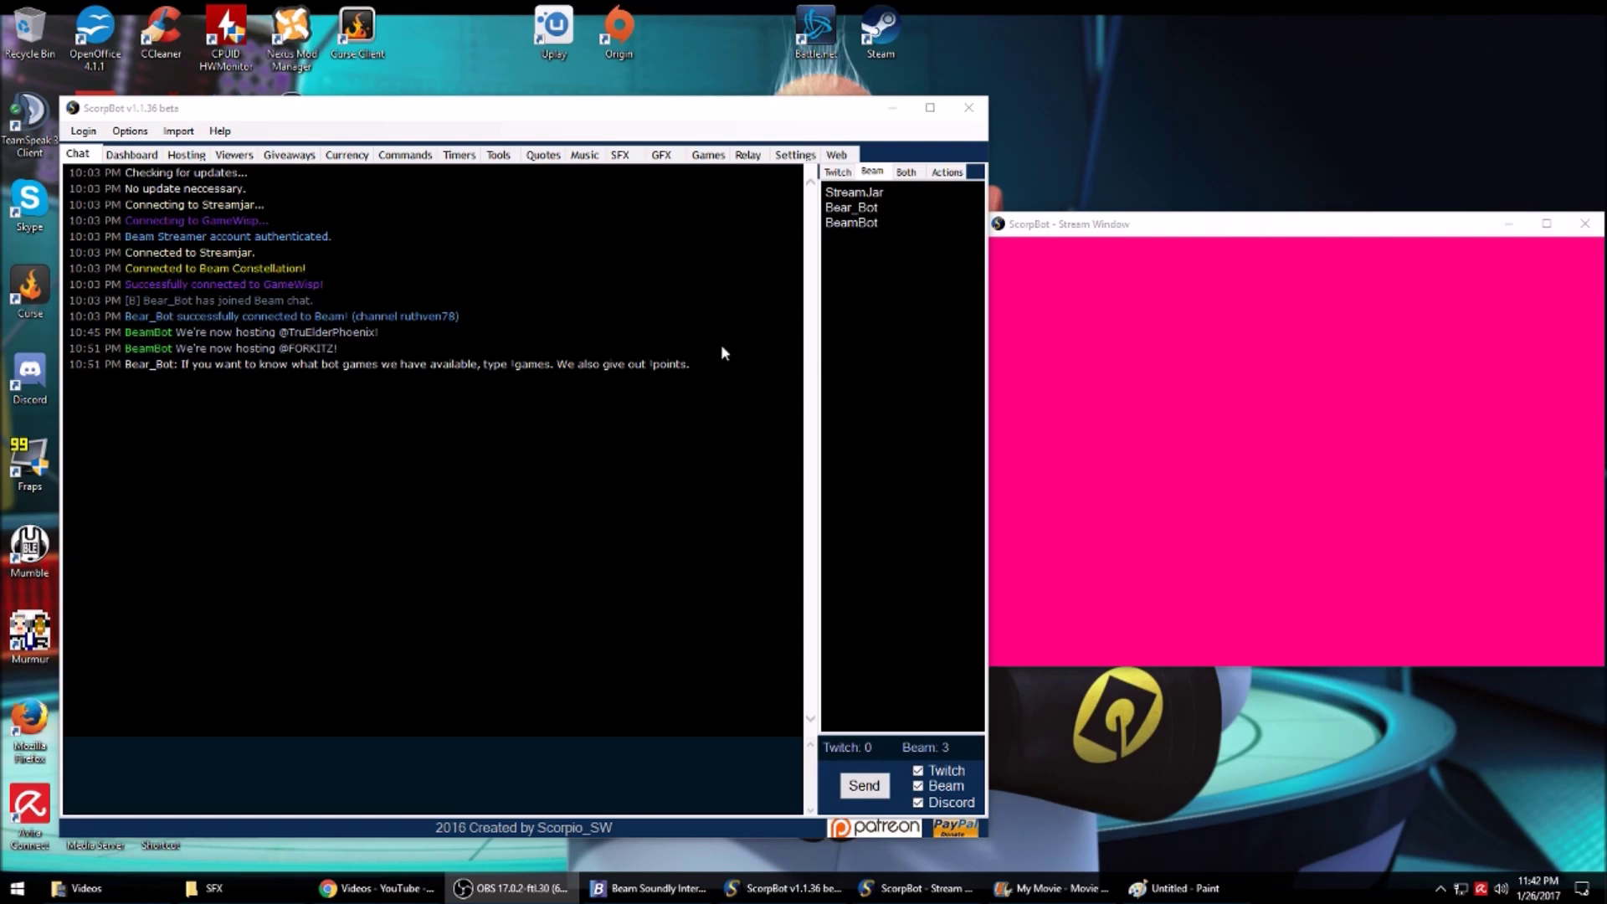
# Activate the ScorpBot window and display the Login menu's Bot Login option
pyautogui.click(83, 132)
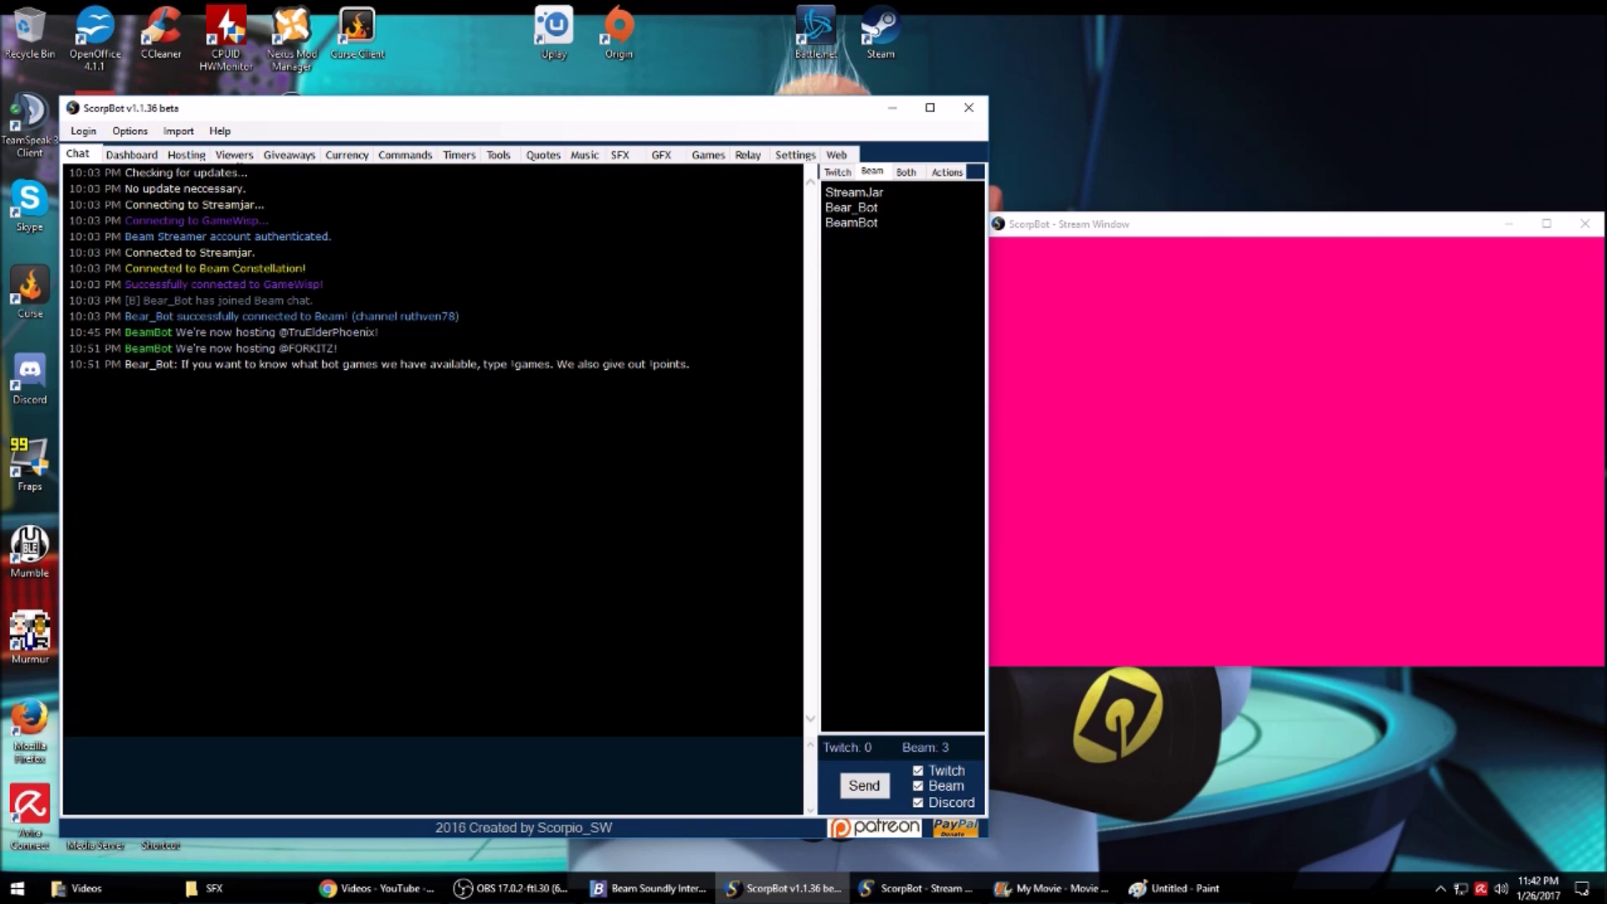
pyautogui.click(92, 132)
pyautogui.click(114, 149)
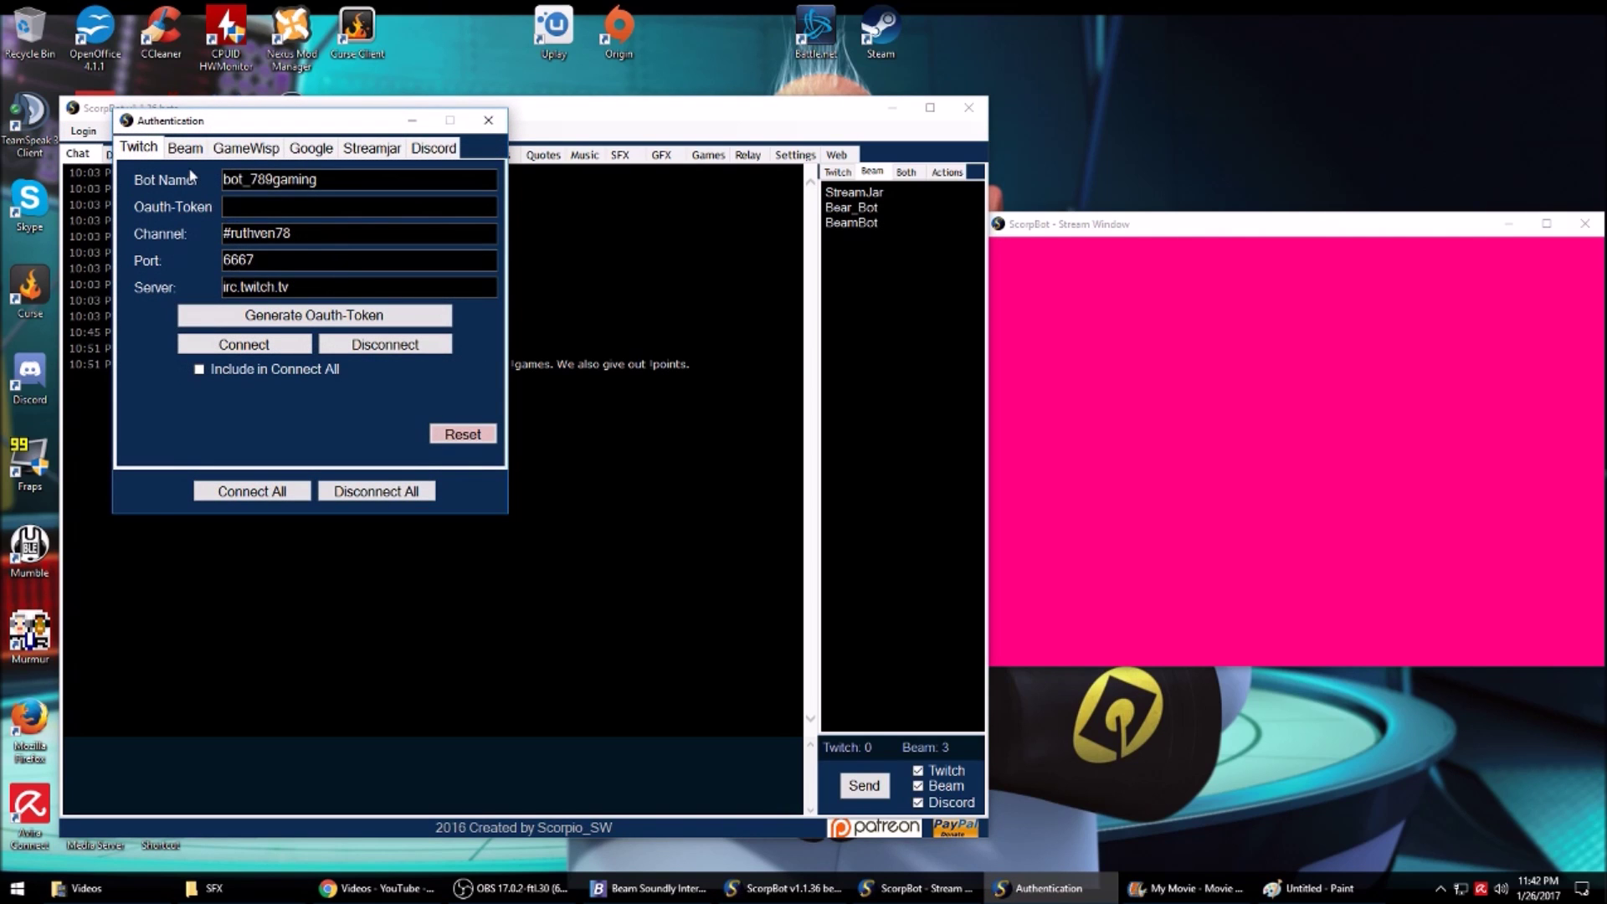
pyautogui.click(189, 151)
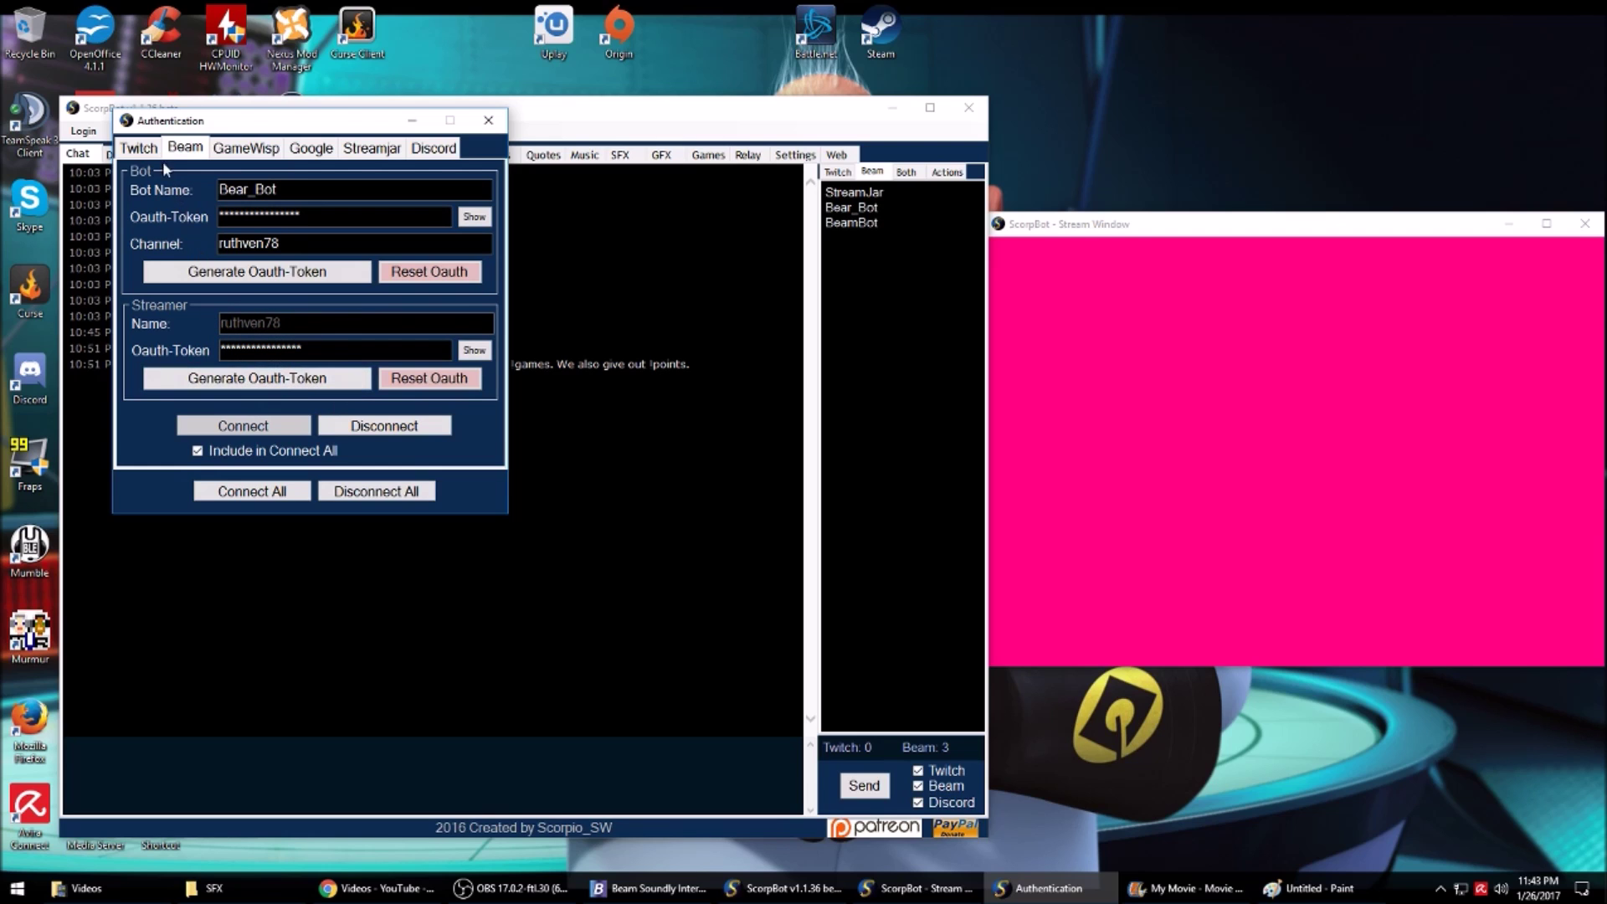
pyautogui.click(148, 149)
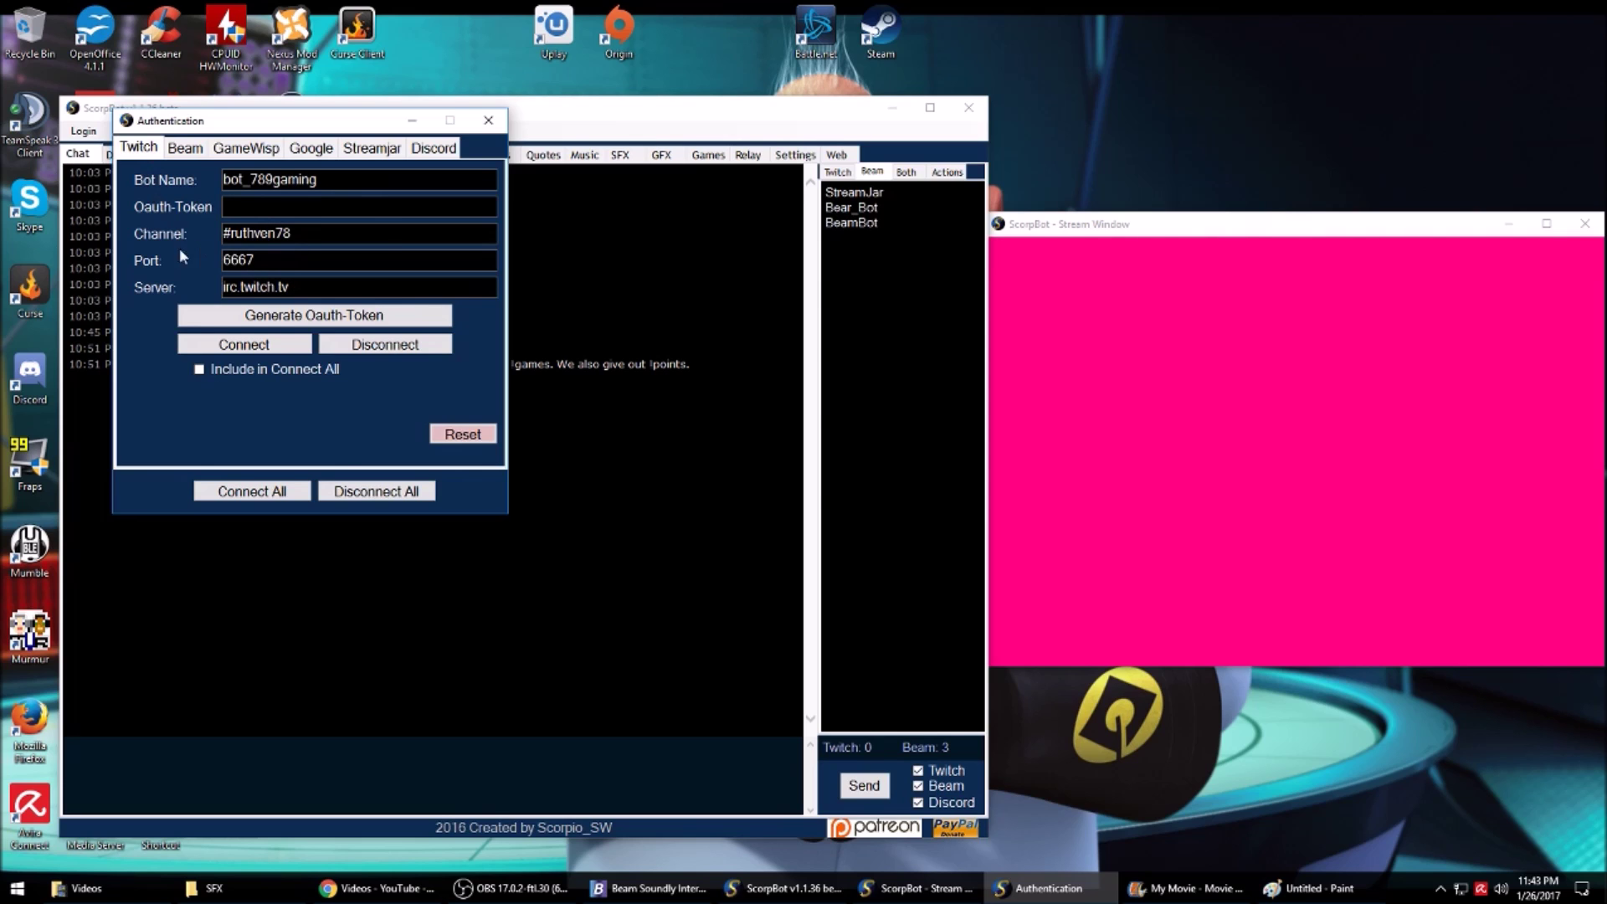
pyautogui.click(189, 149)
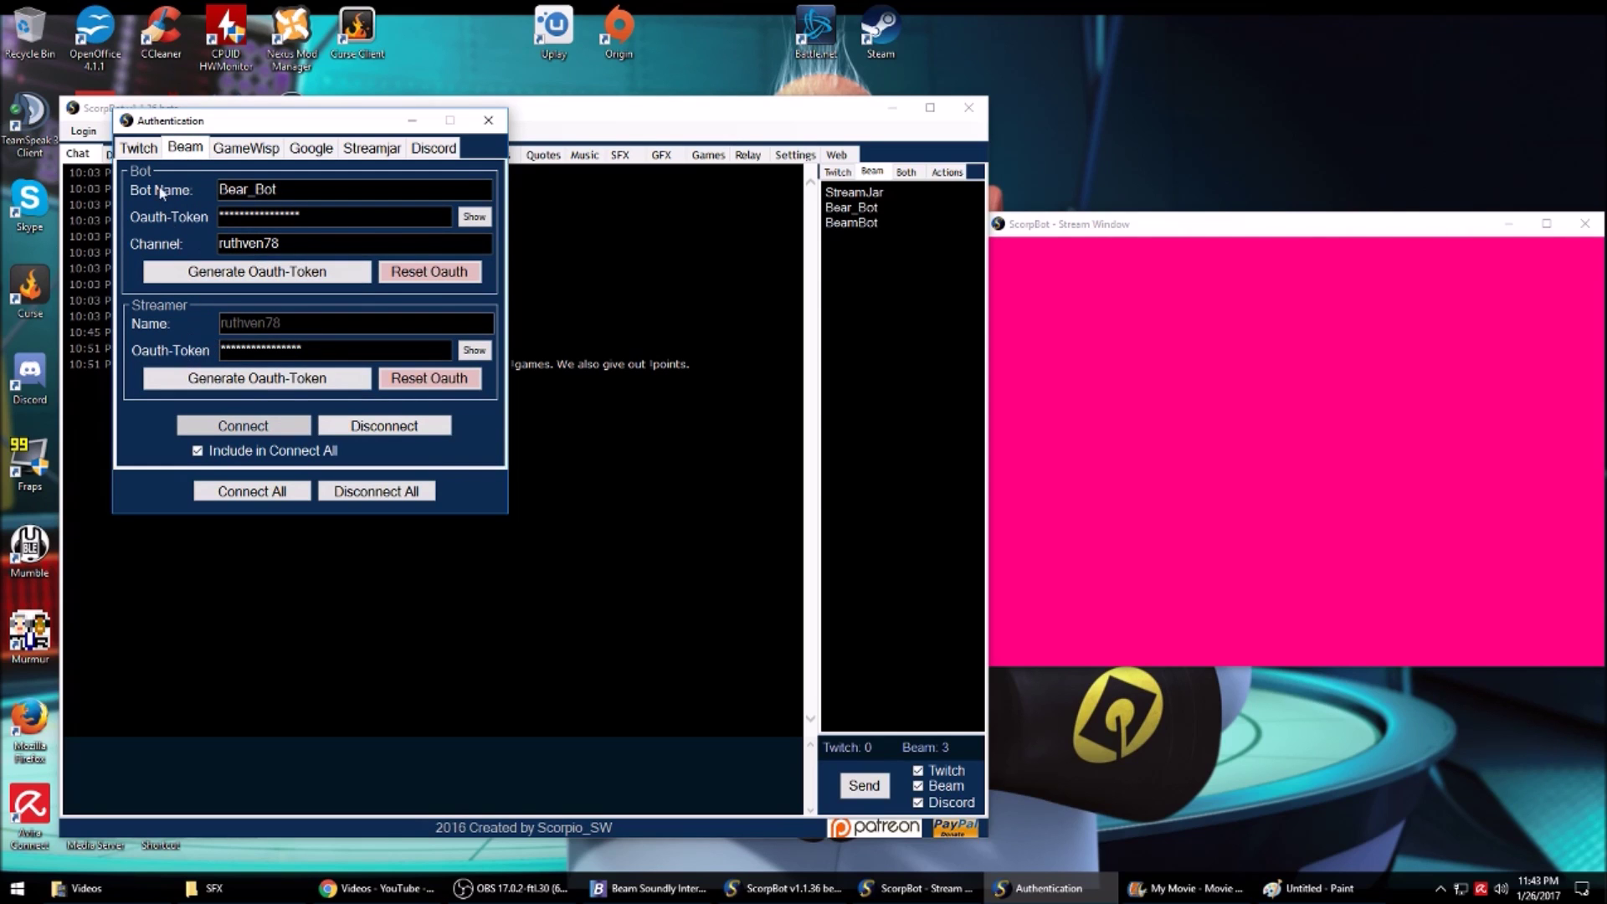
pyautogui.click(149, 151)
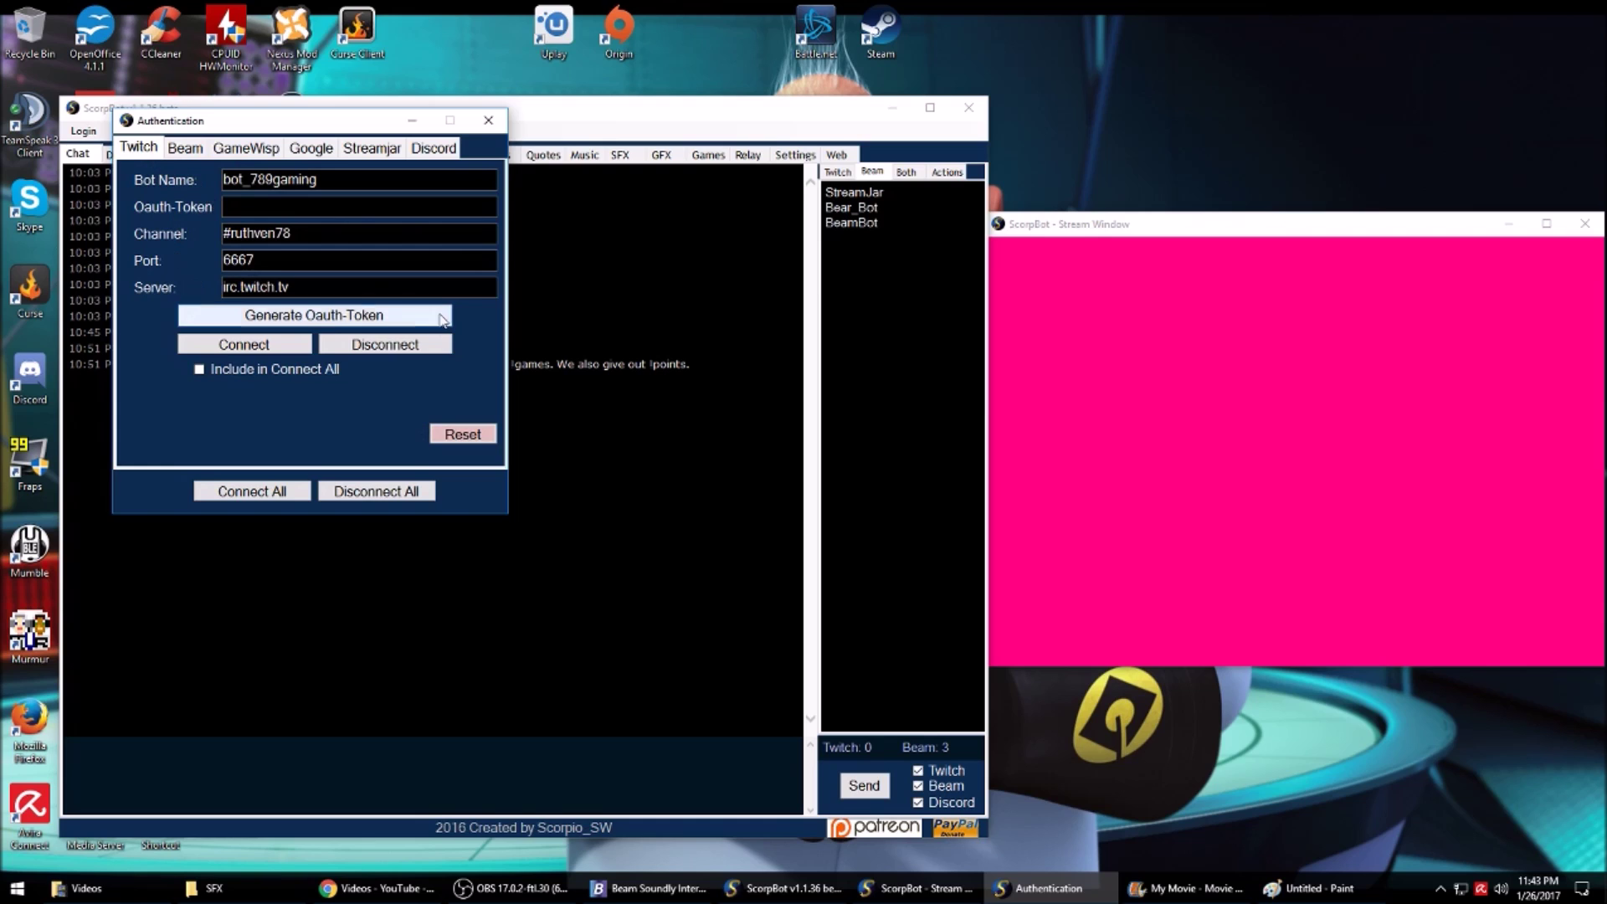
pyautogui.click(178, 149)
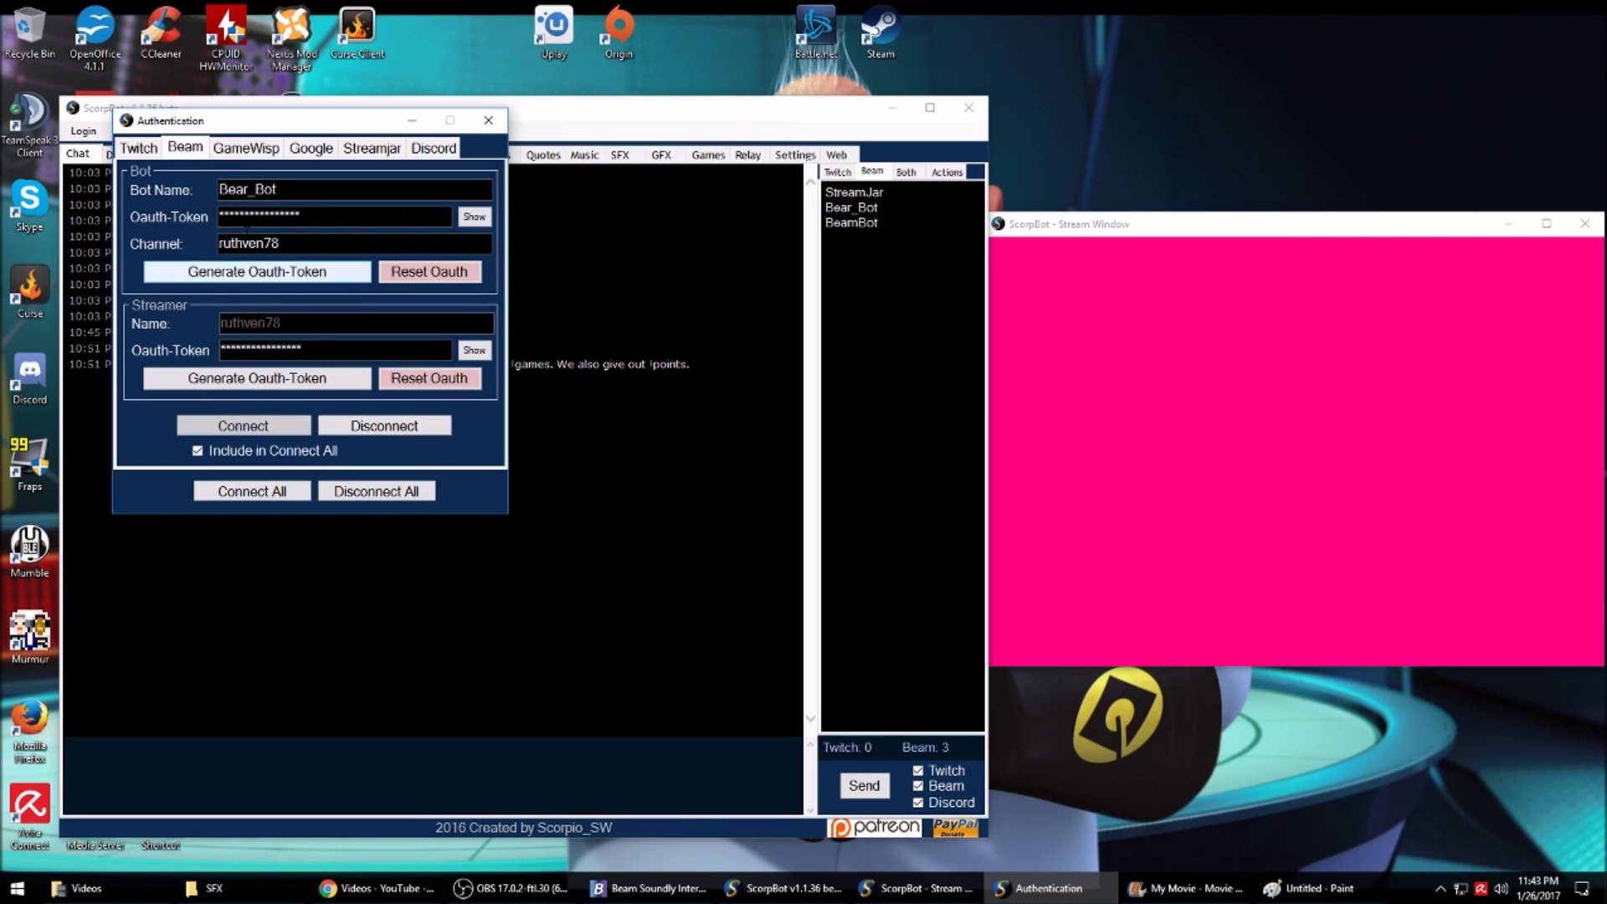
pyautogui.click(154, 150)
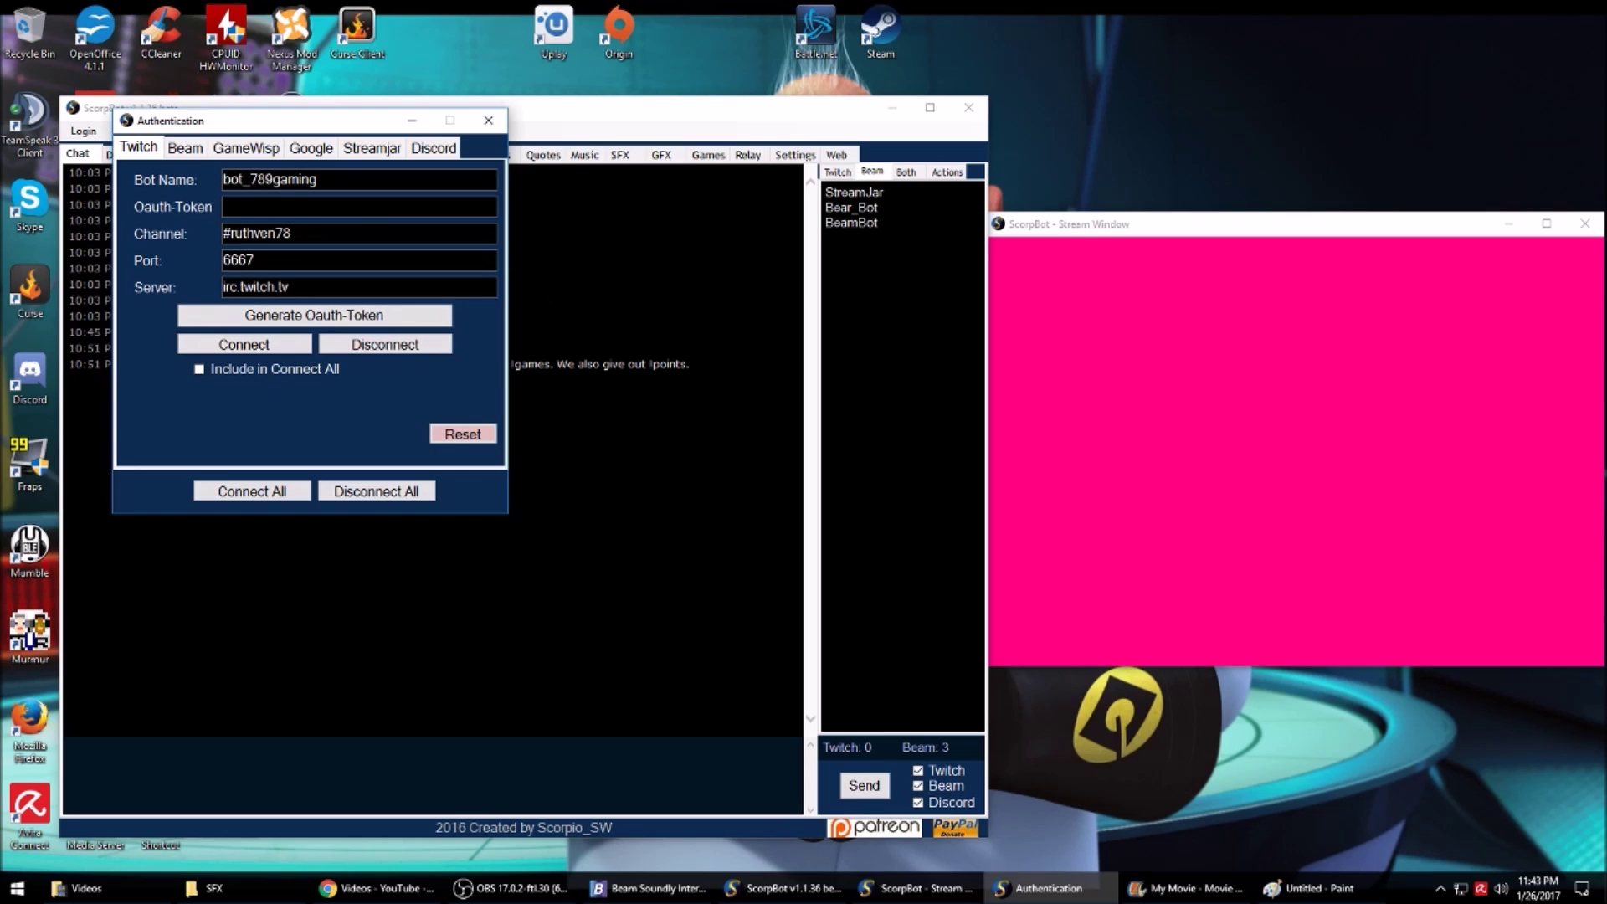
pyautogui.click(182, 153)
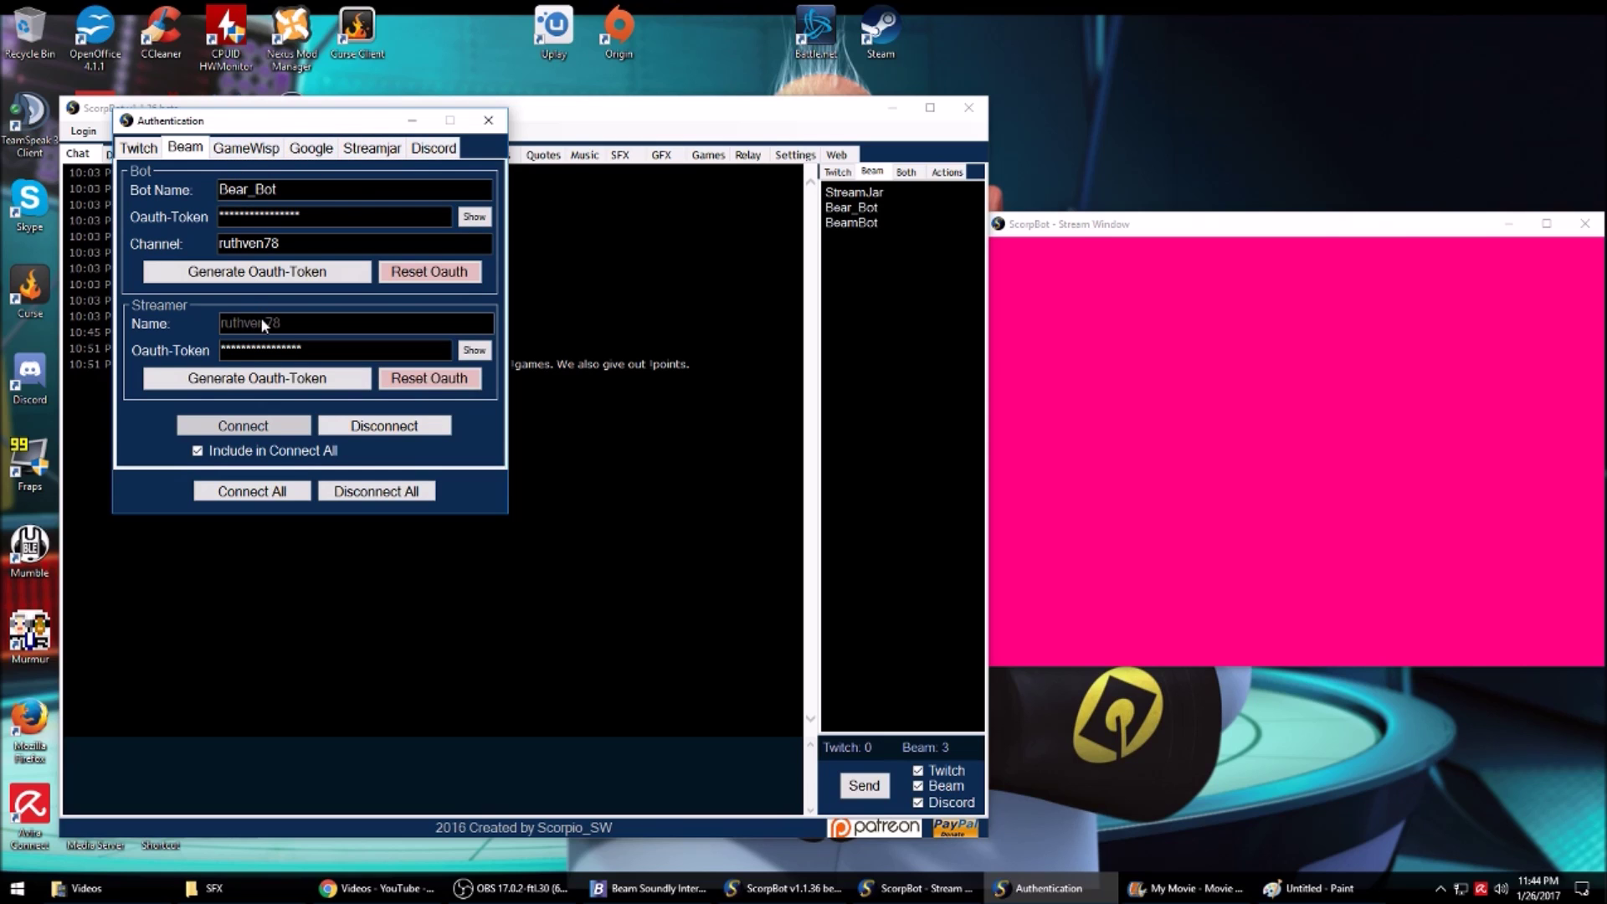
pyautogui.click(139, 148)
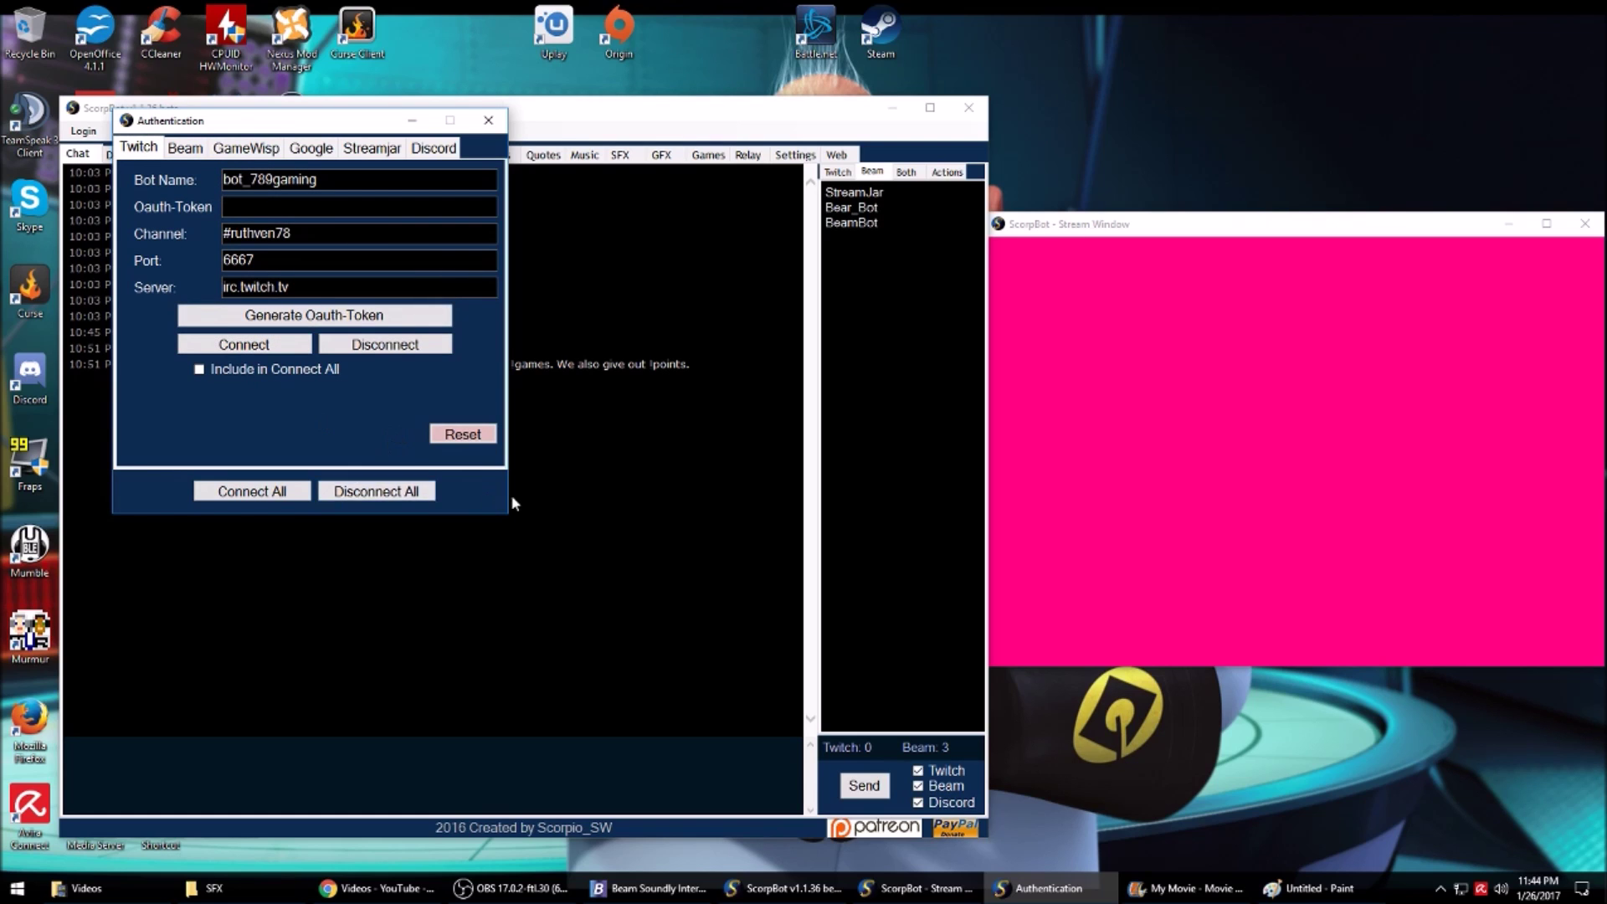
pyautogui.click(483, 122)
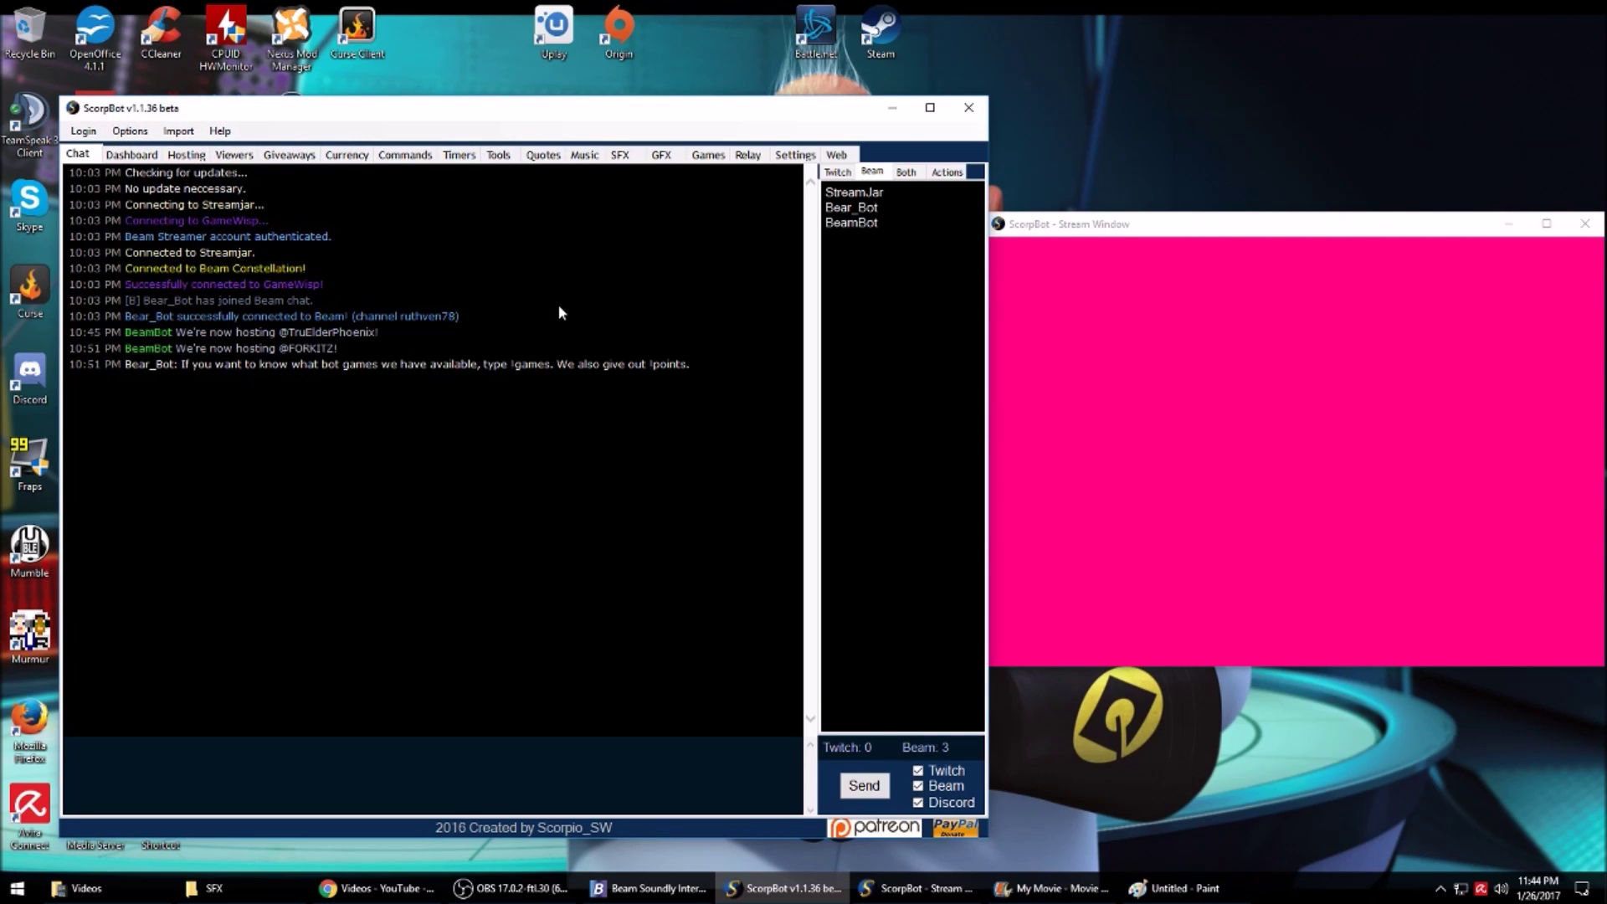
# Show the Dashboard and toggle Today's New Events between Twitch and Beam, ending on Beam
pyautogui.click(142, 157)
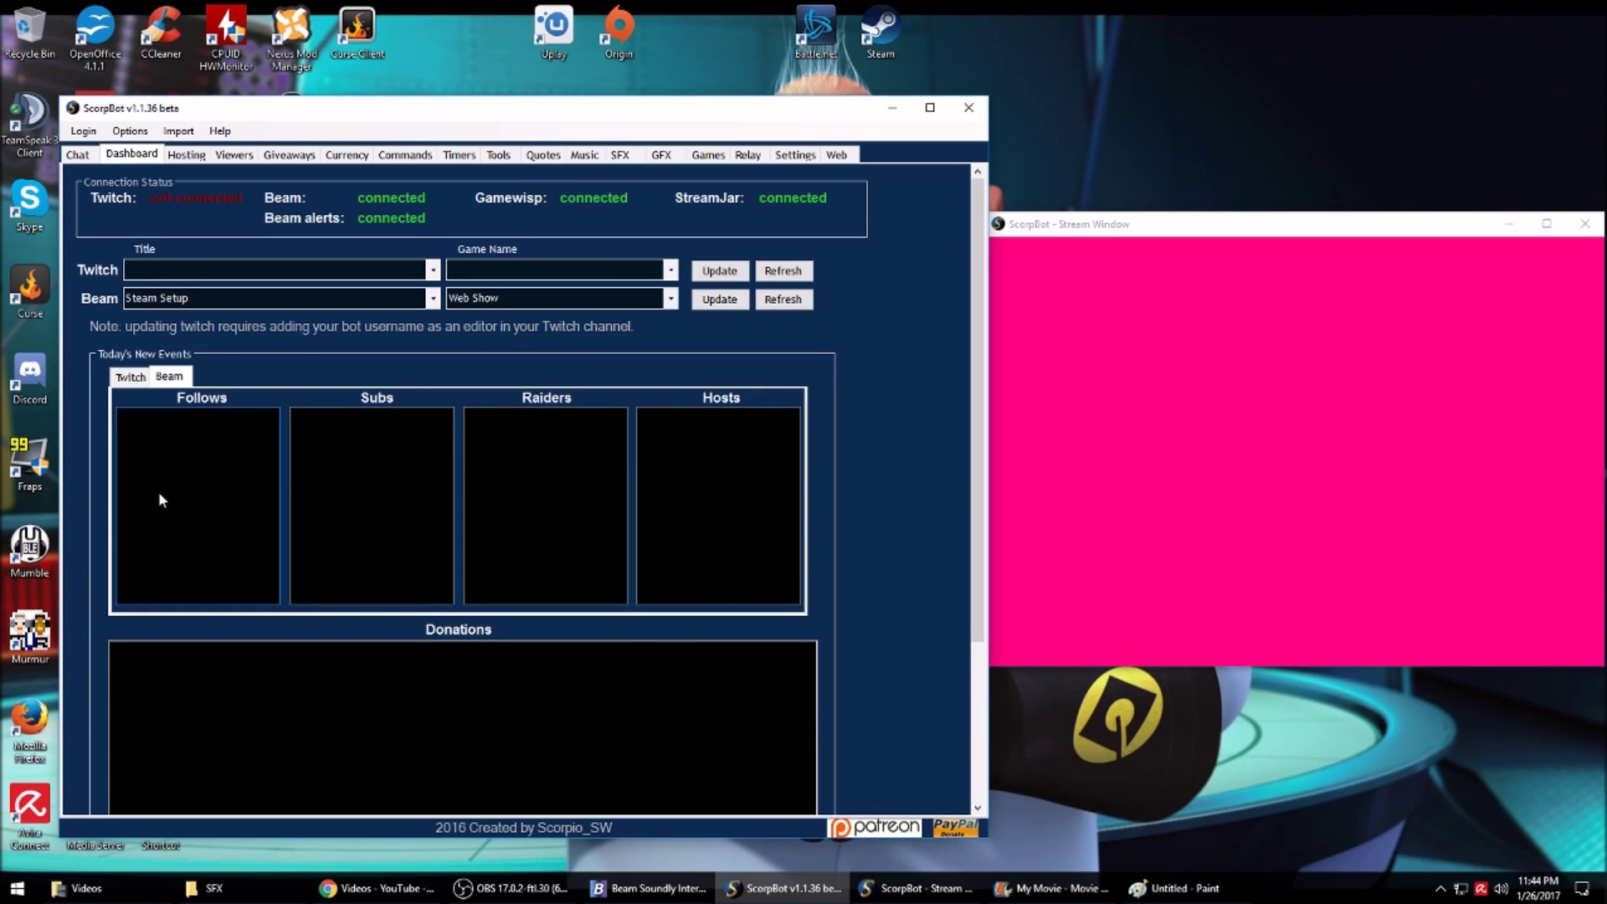
pyautogui.click(131, 376)
pyautogui.click(169, 377)
pyautogui.click(130, 377)
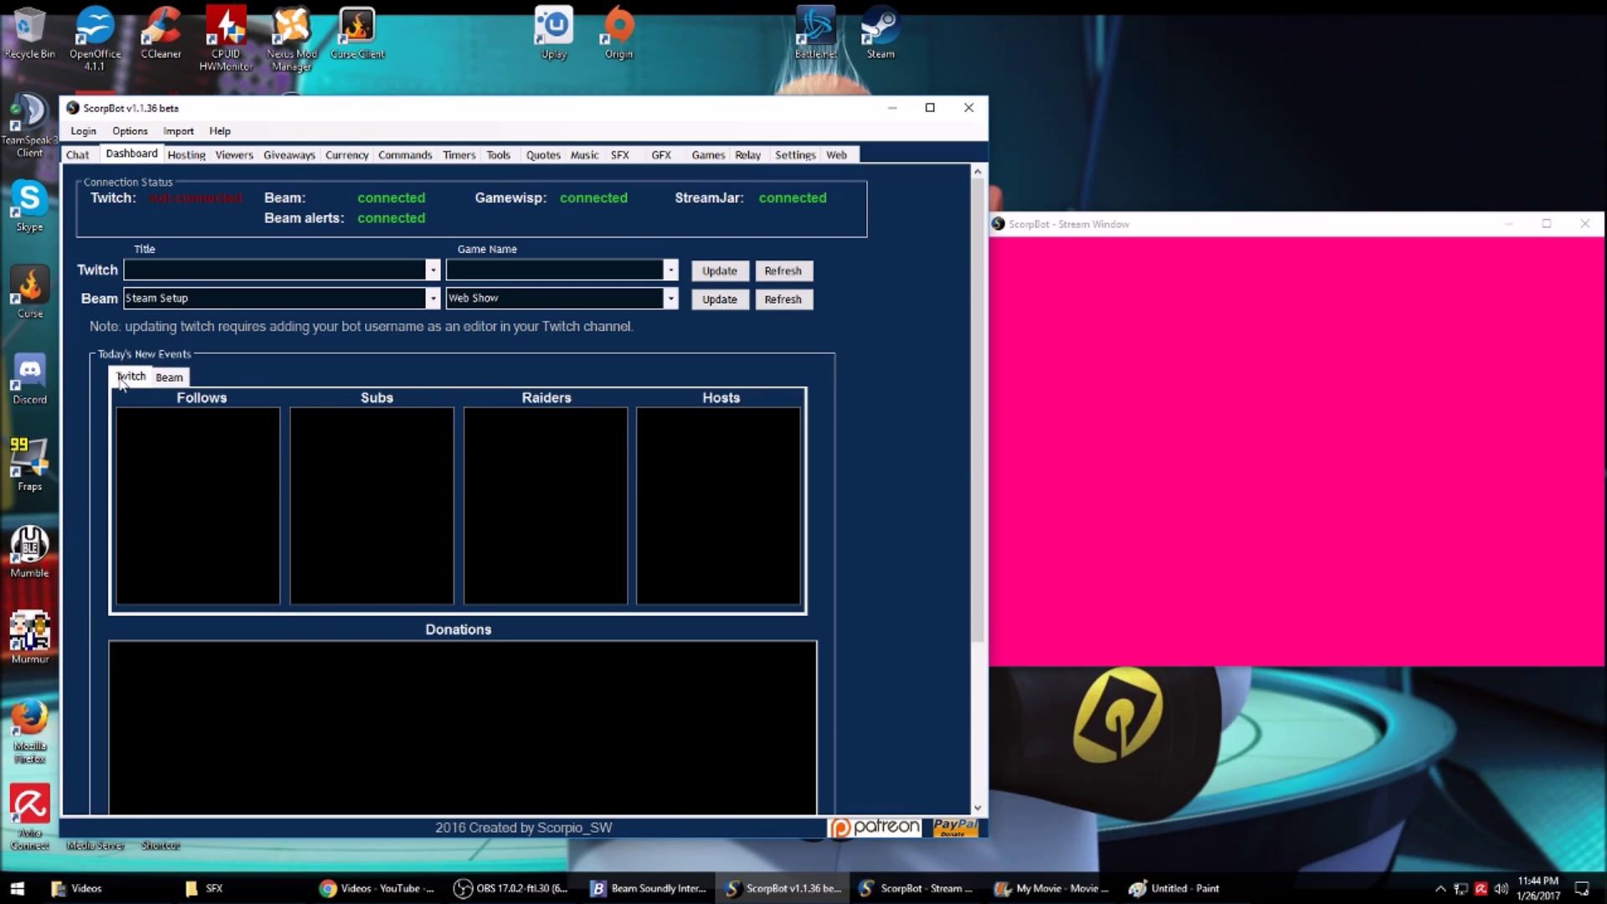
pyautogui.click(169, 377)
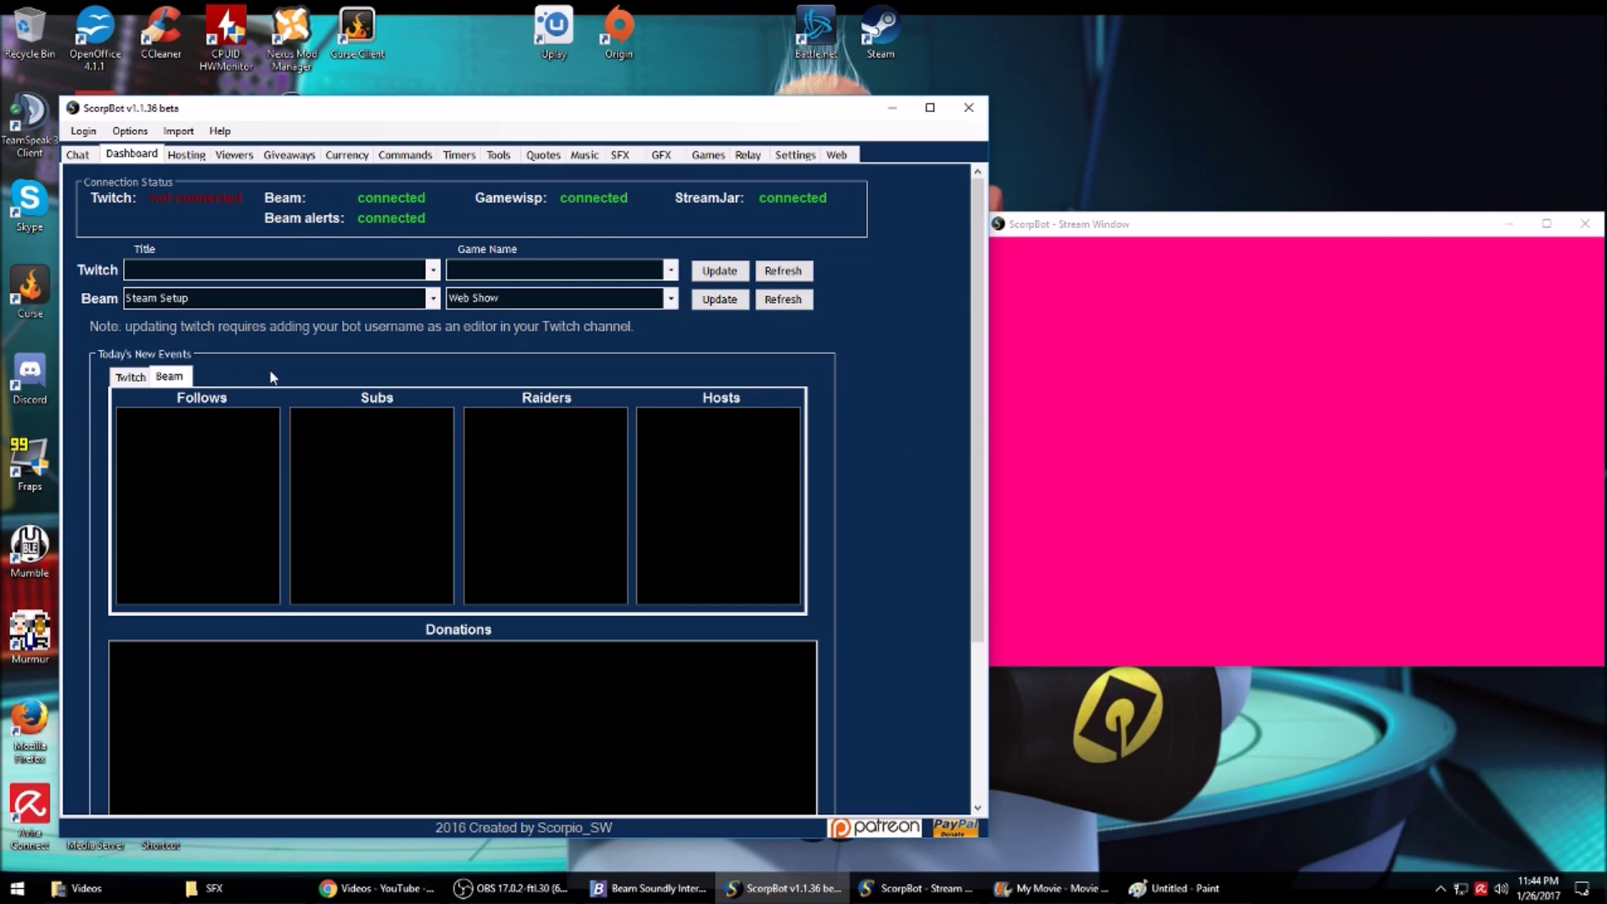
pyautogui.click(186, 155)
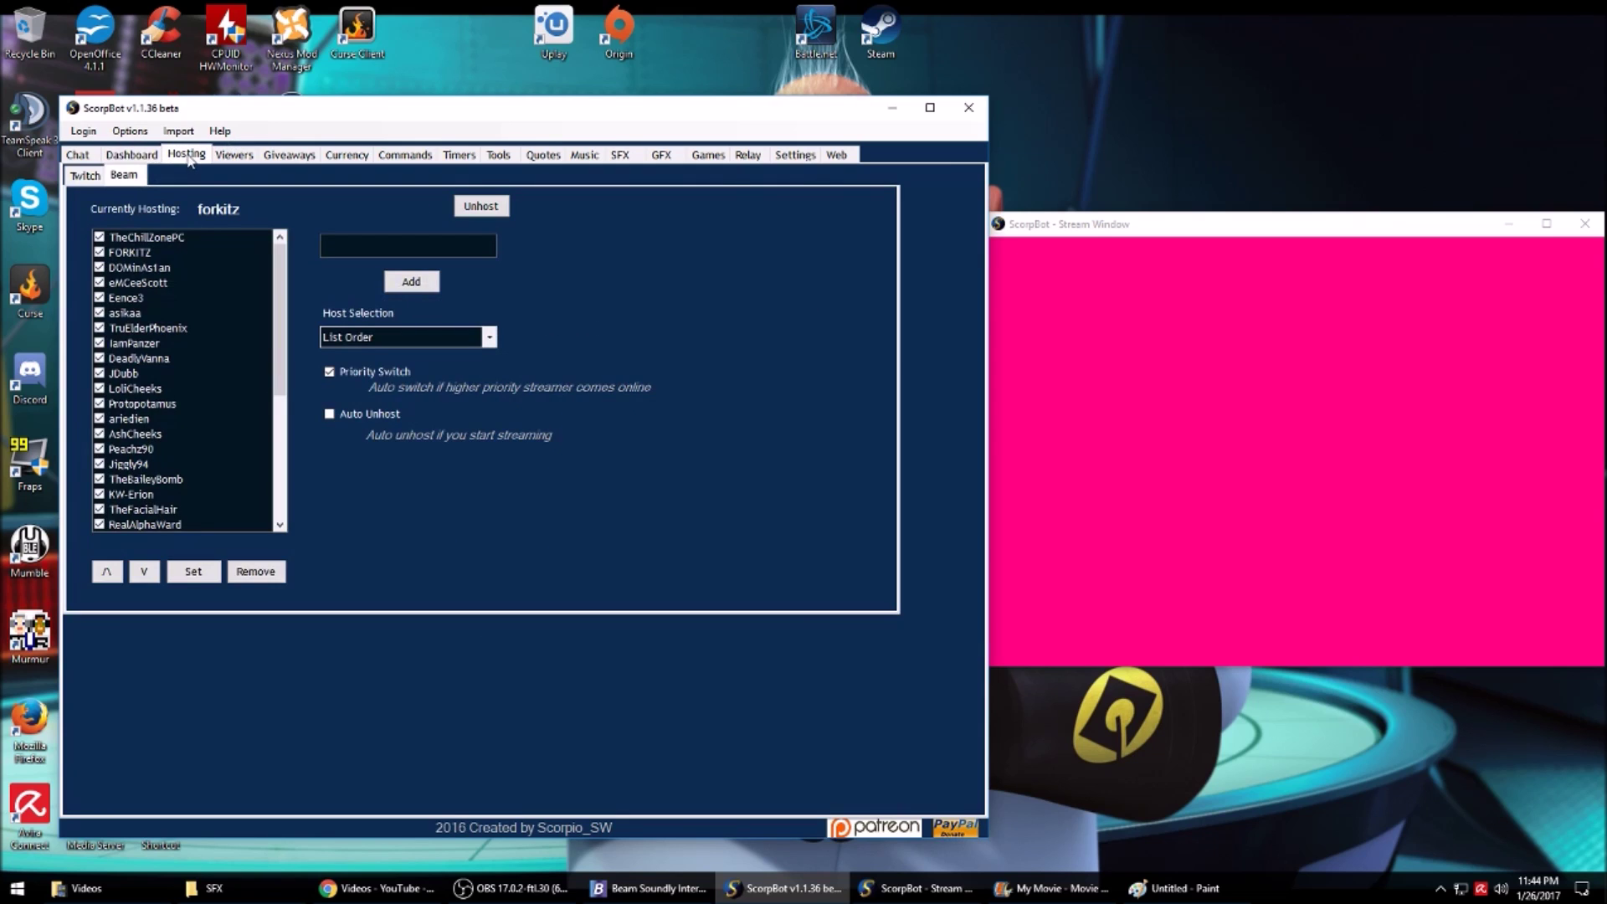
# Switch between the platform hosting lists, ending on the filled host list
pyautogui.click(123, 175)
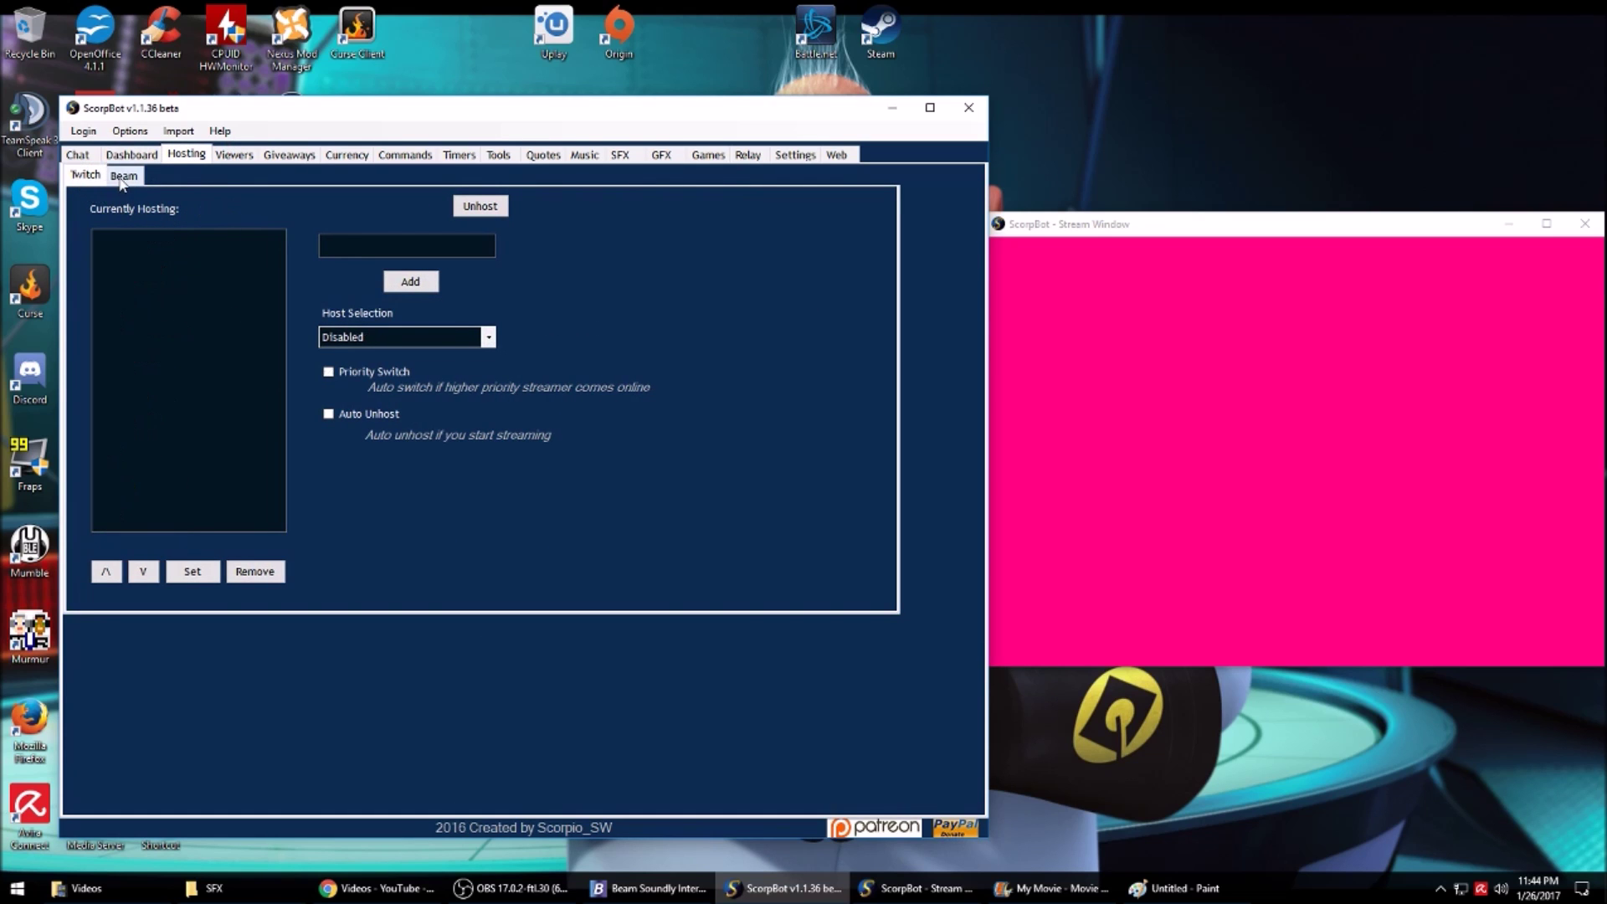
pyautogui.click(84, 175)
pyautogui.click(117, 176)
pyautogui.click(127, 176)
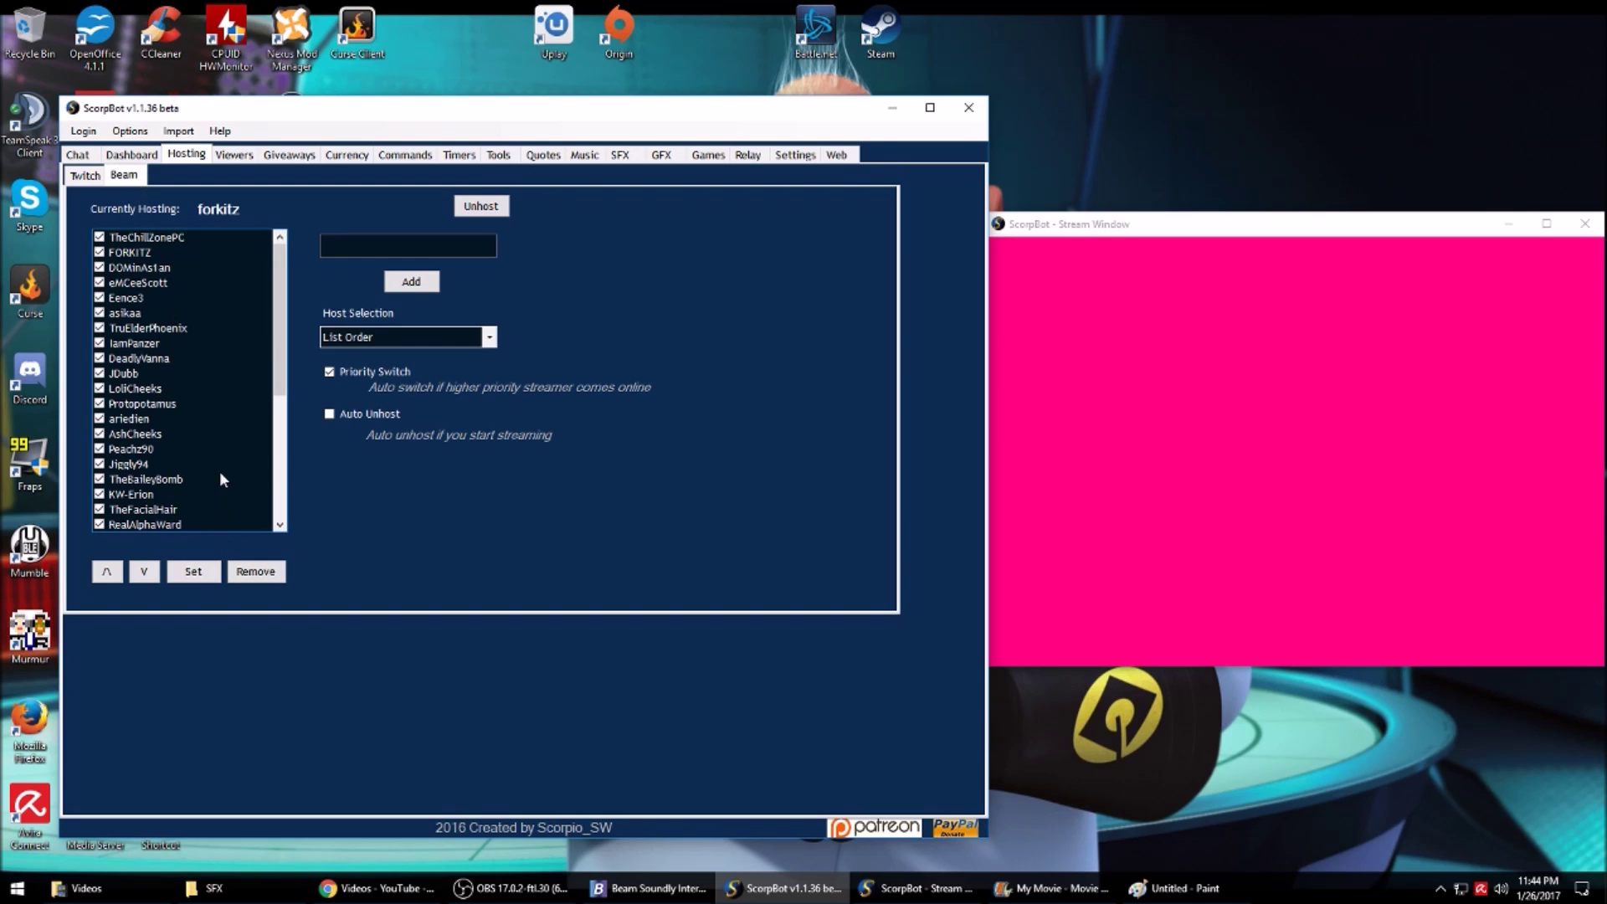
# Change Host Selection from List Order to Disabled
pyautogui.click(493, 338)
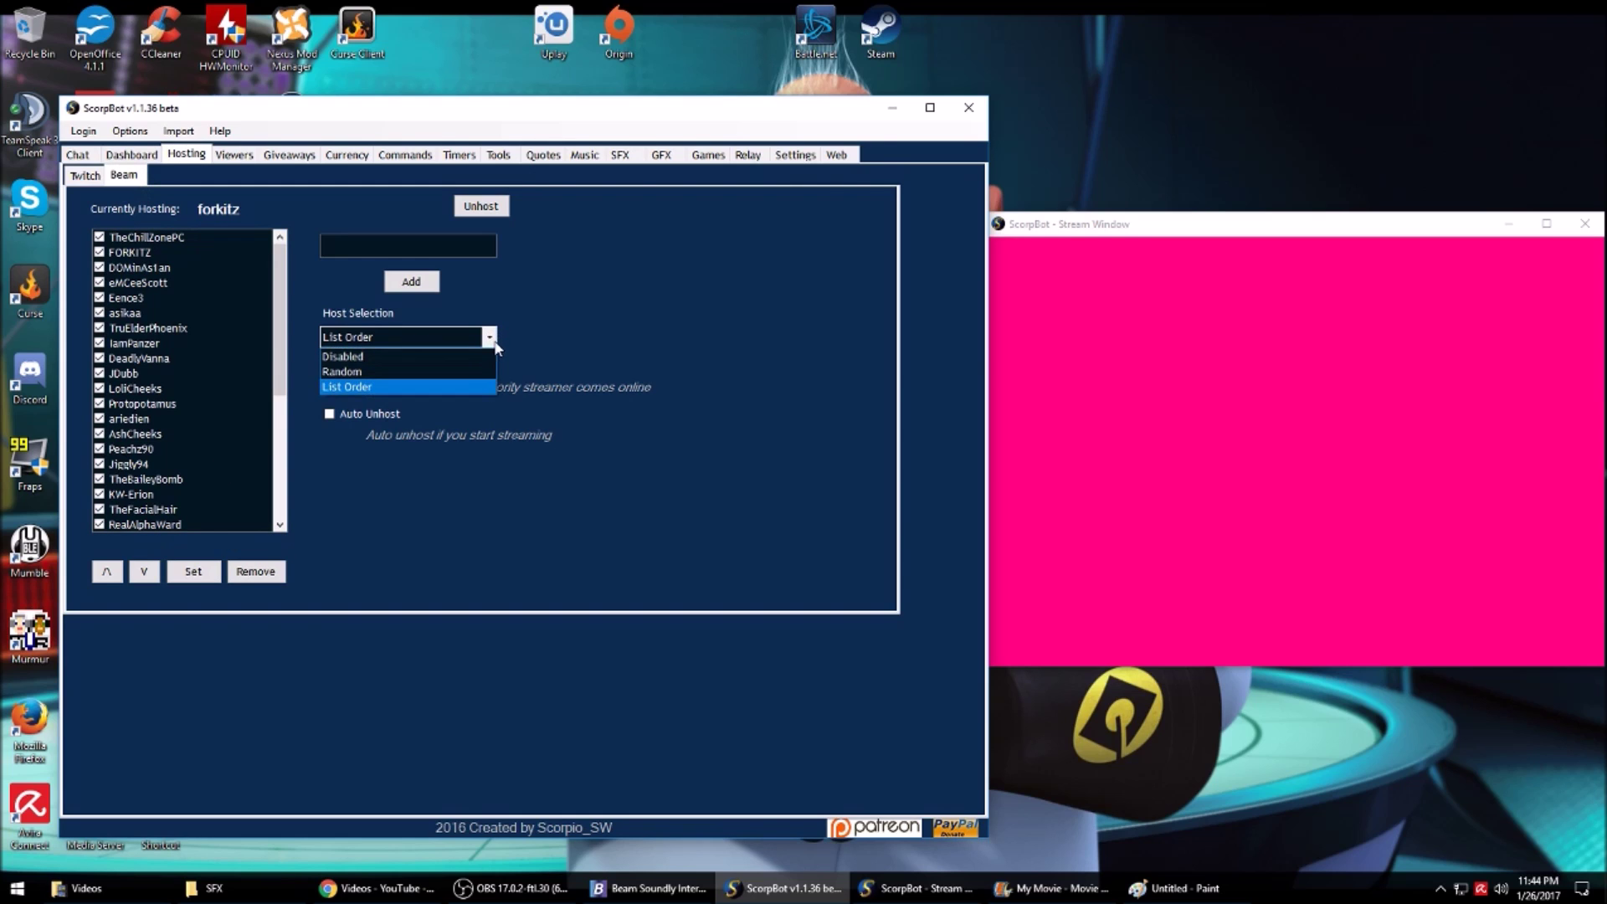
pyautogui.click(456, 361)
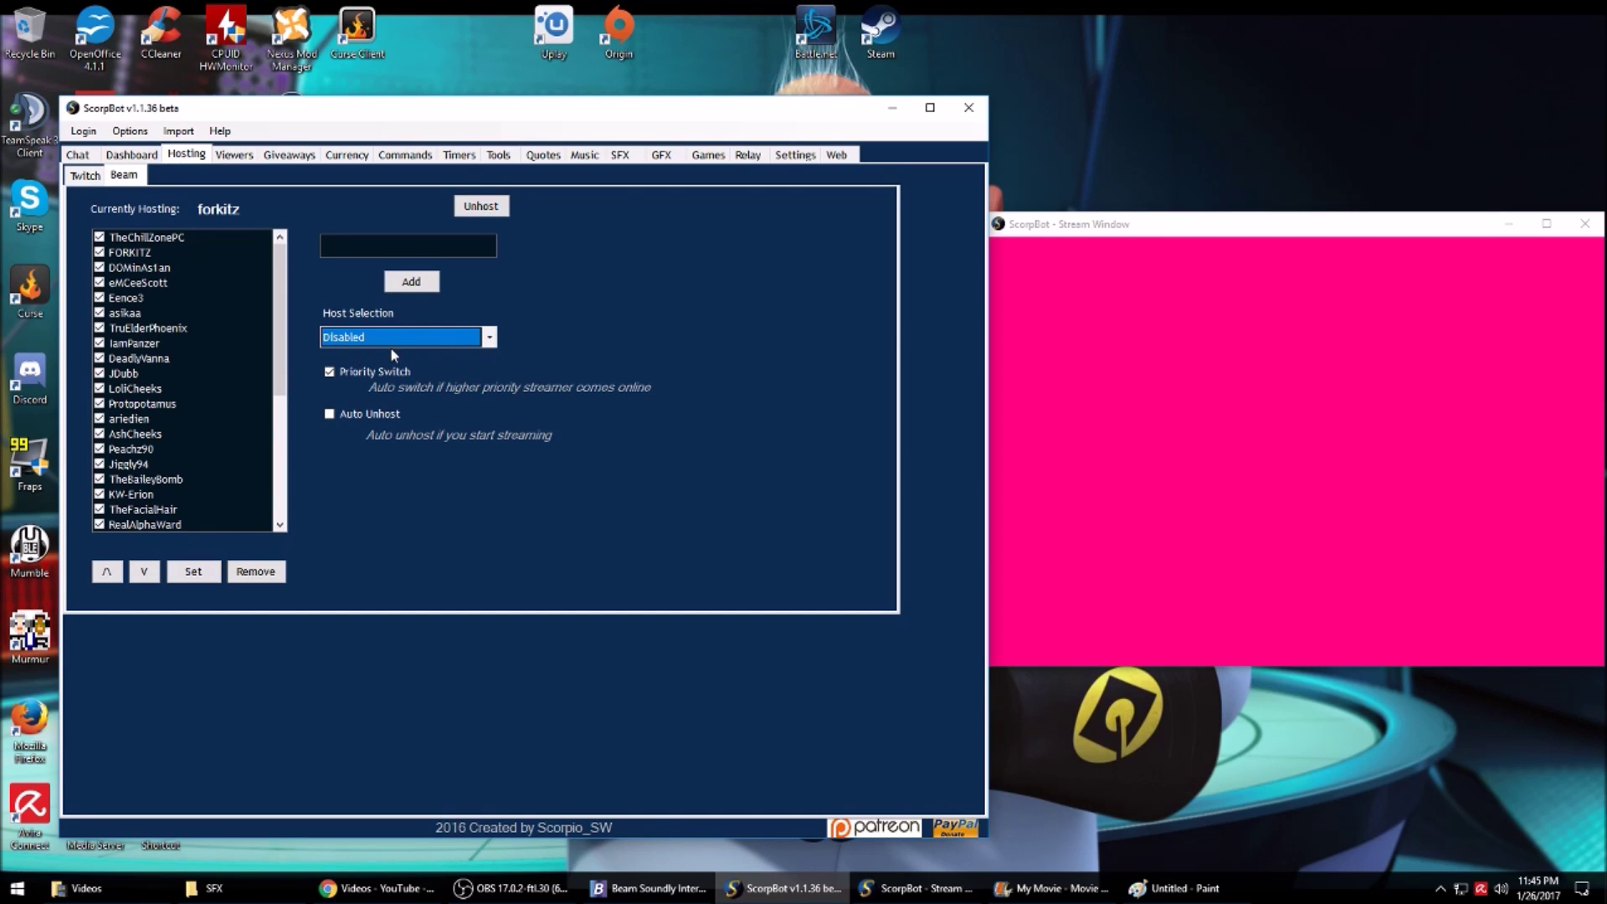
pyautogui.click(363, 341)
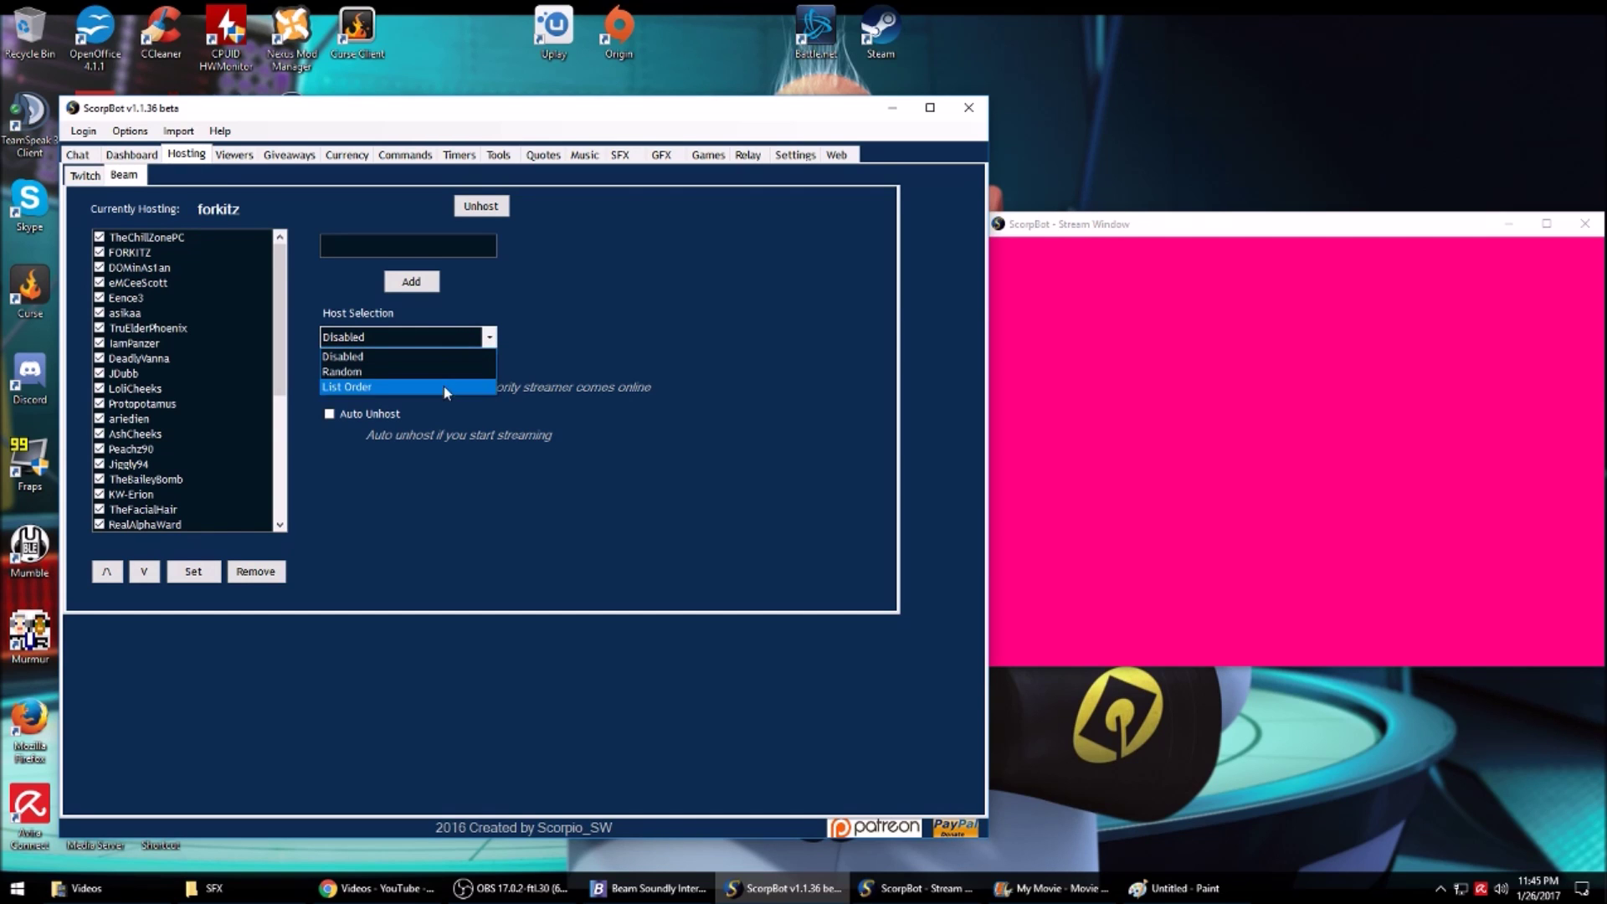
pyautogui.click(590, 358)
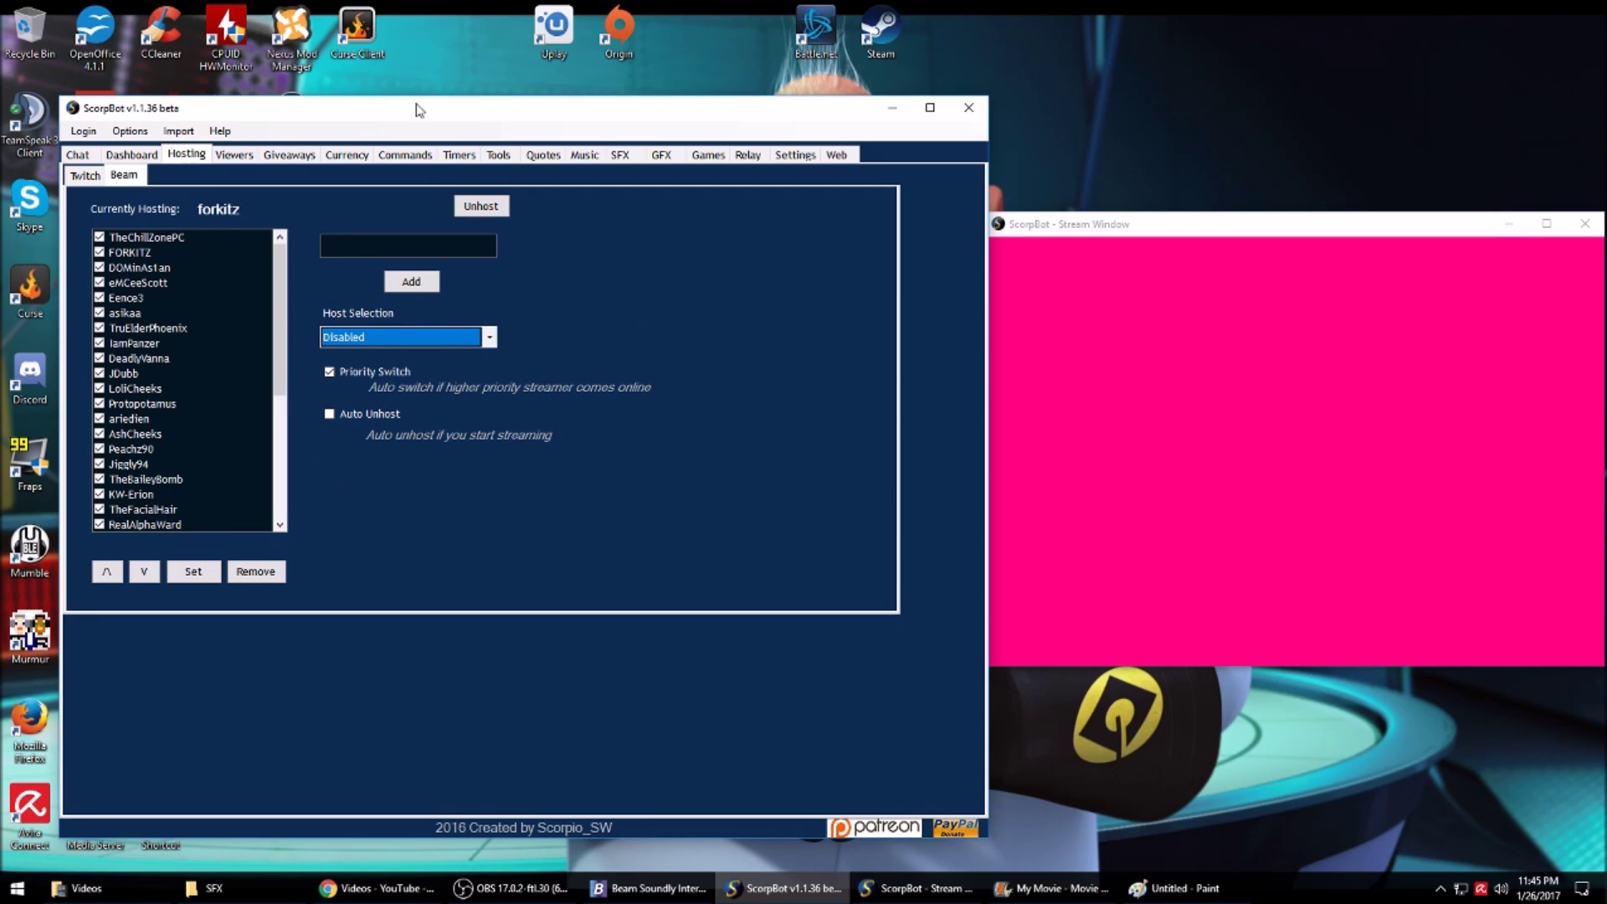
pyautogui.click(235, 155)
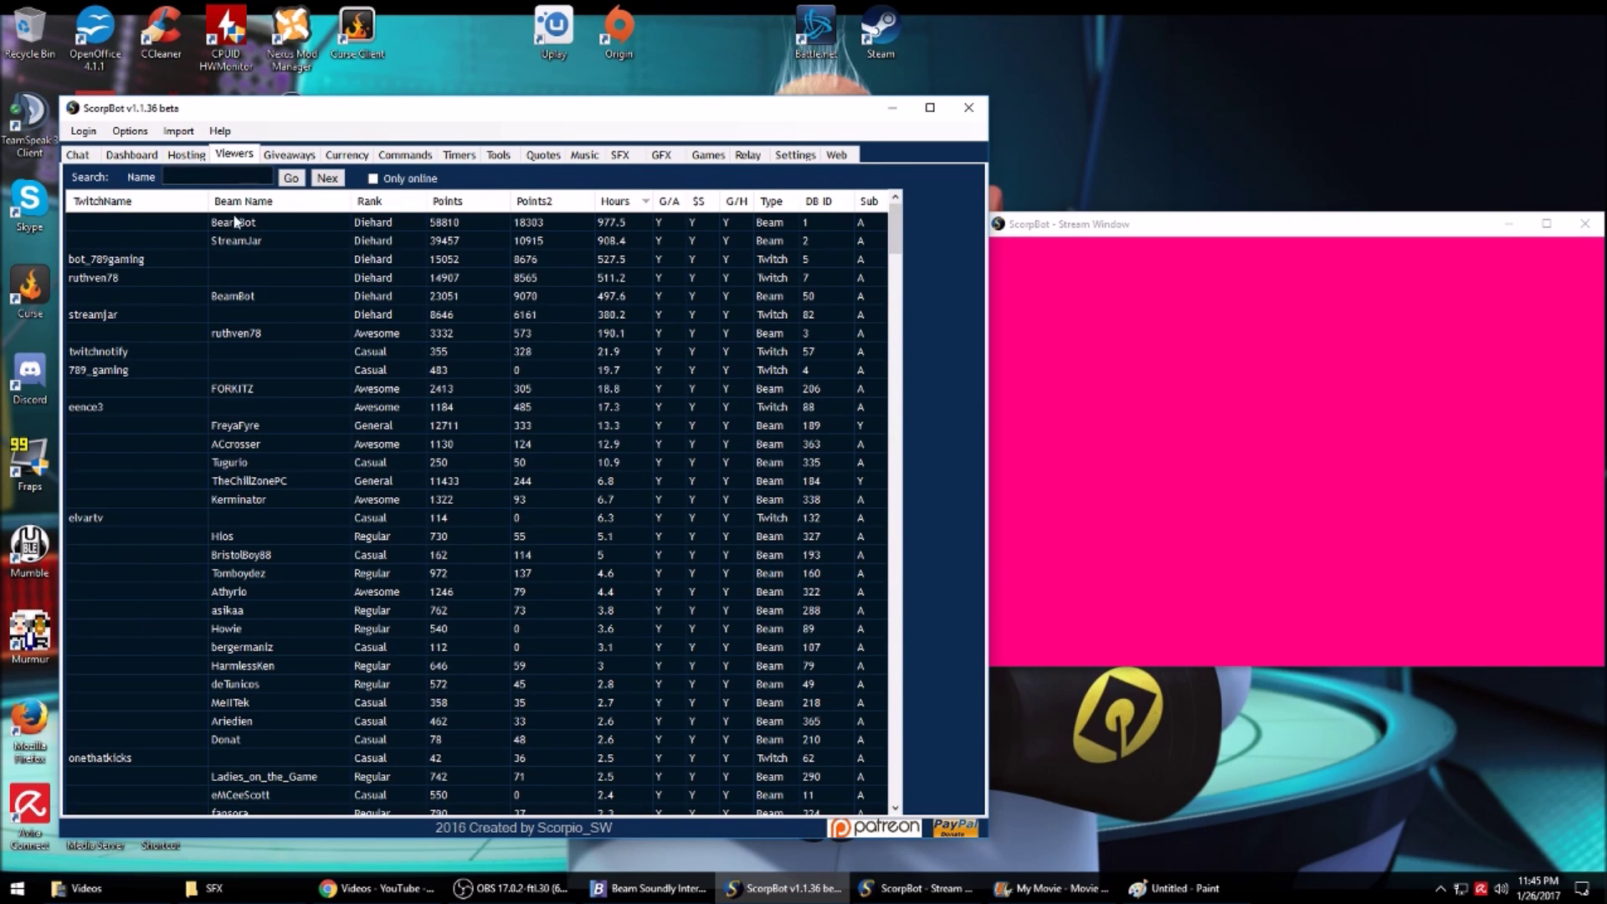
# Sort the viewers table by Twitch and Beam names, then by points descending
pyautogui.click(121, 202)
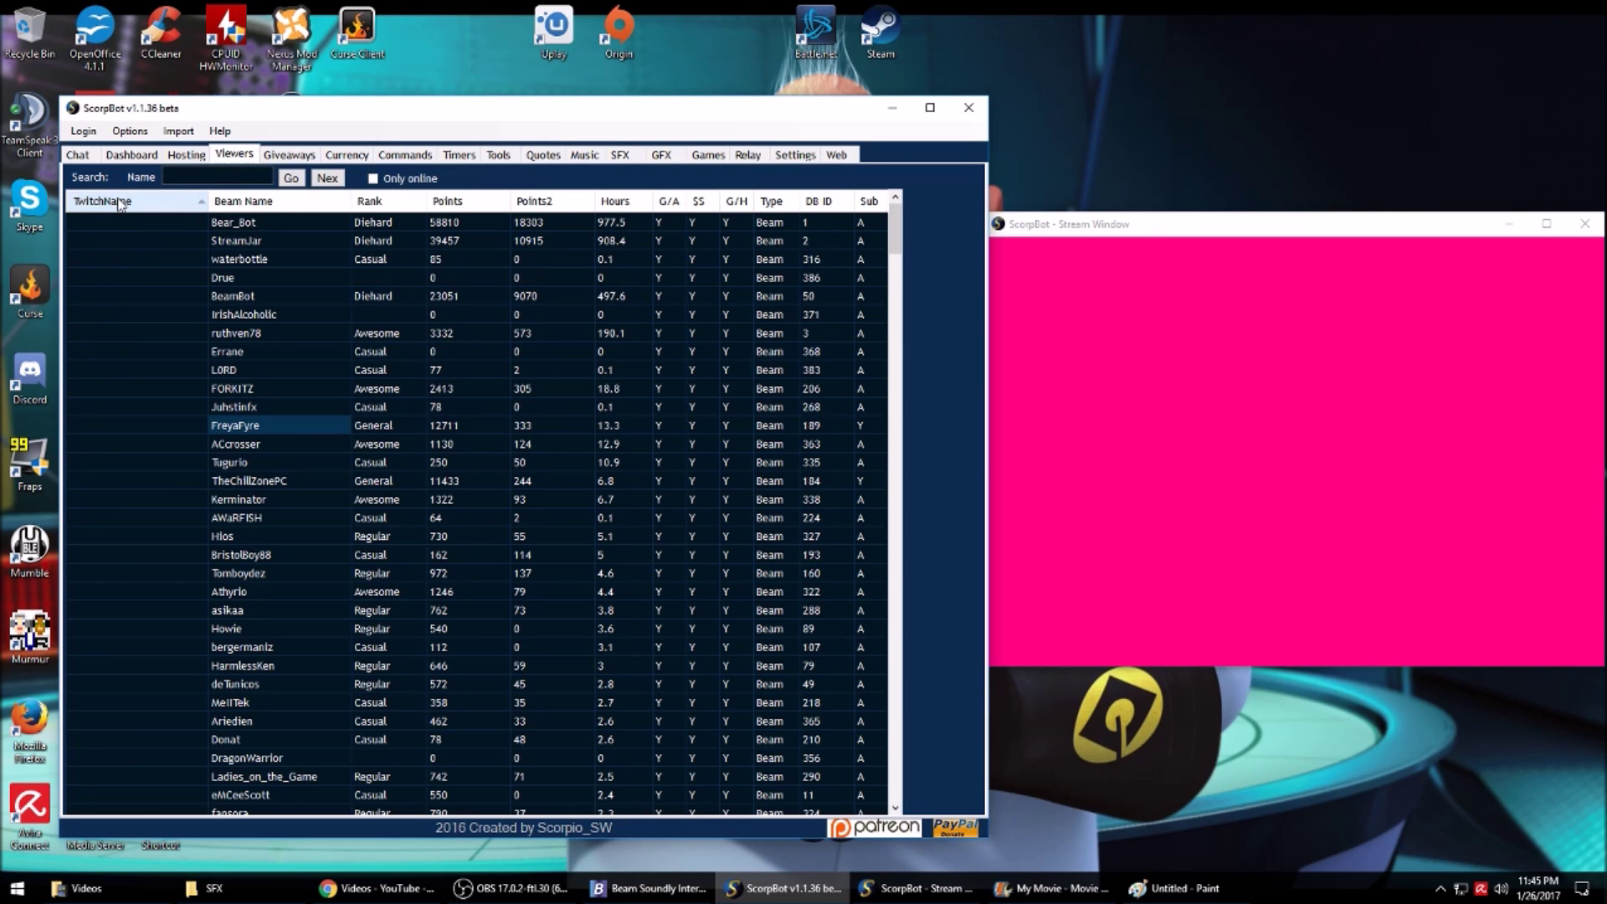
pyautogui.click(259, 203)
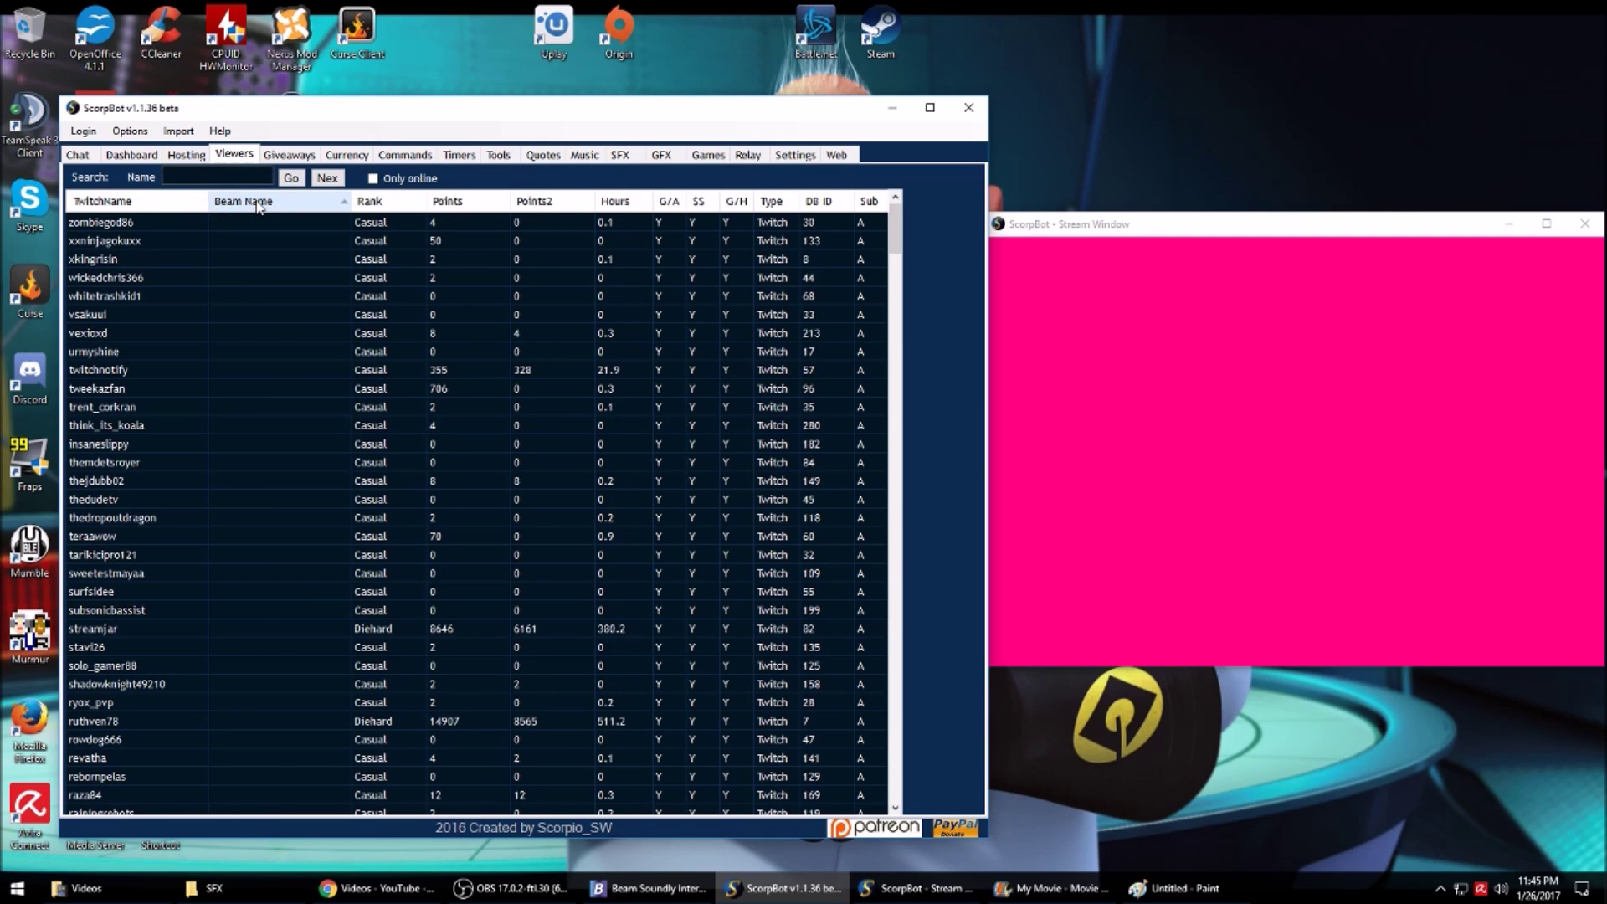
pyautogui.click(259, 203)
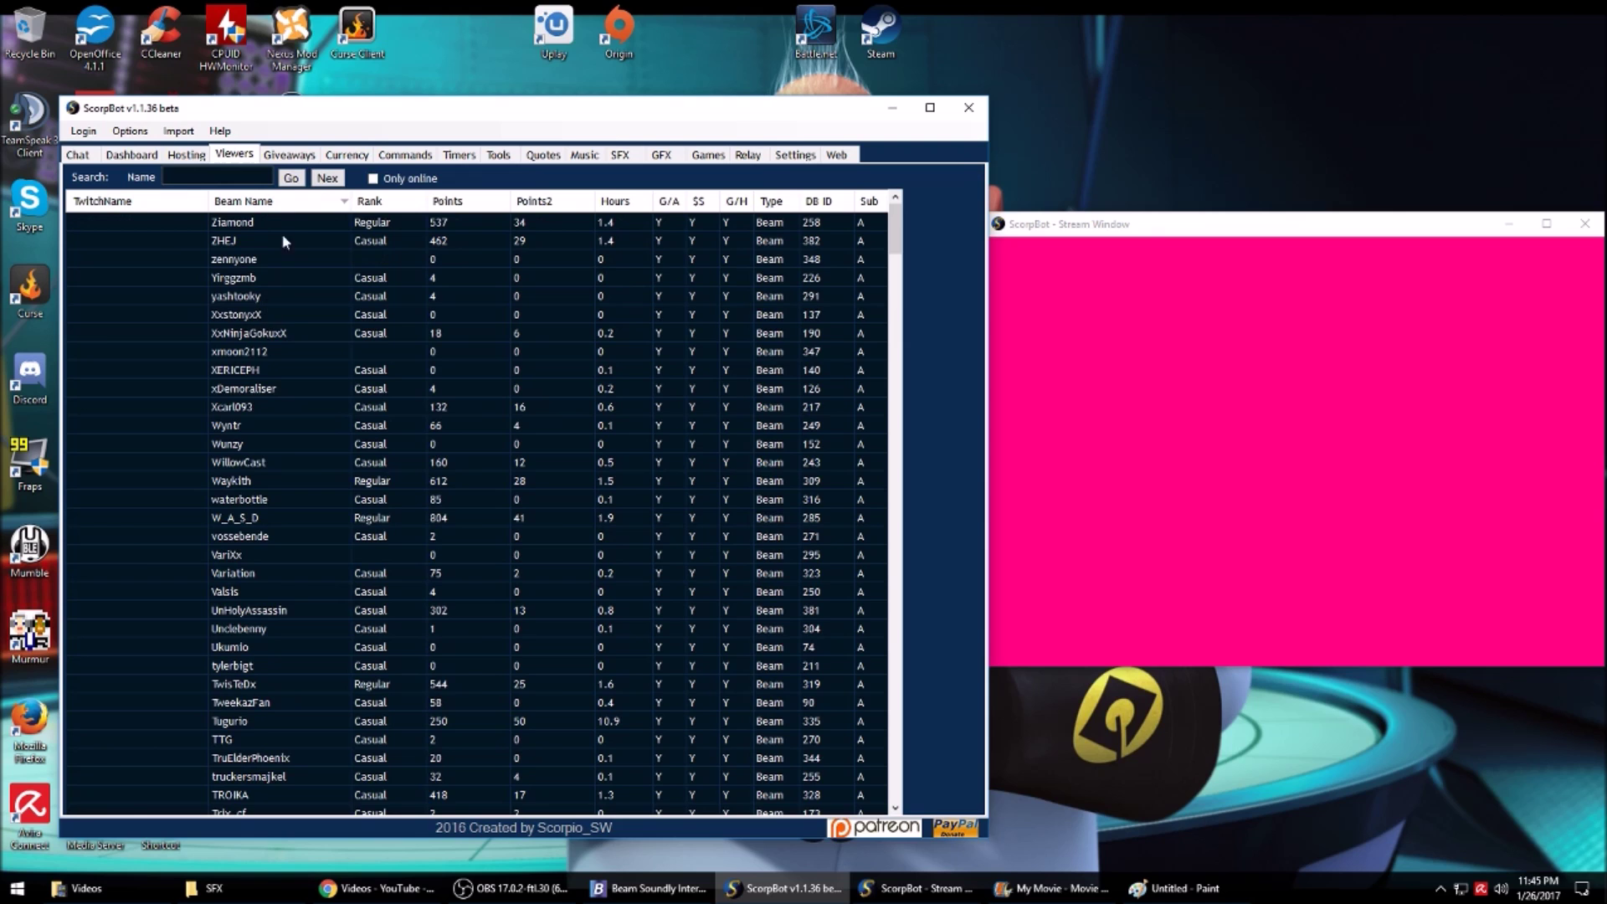
pyautogui.click(142, 199)
pyautogui.click(142, 199)
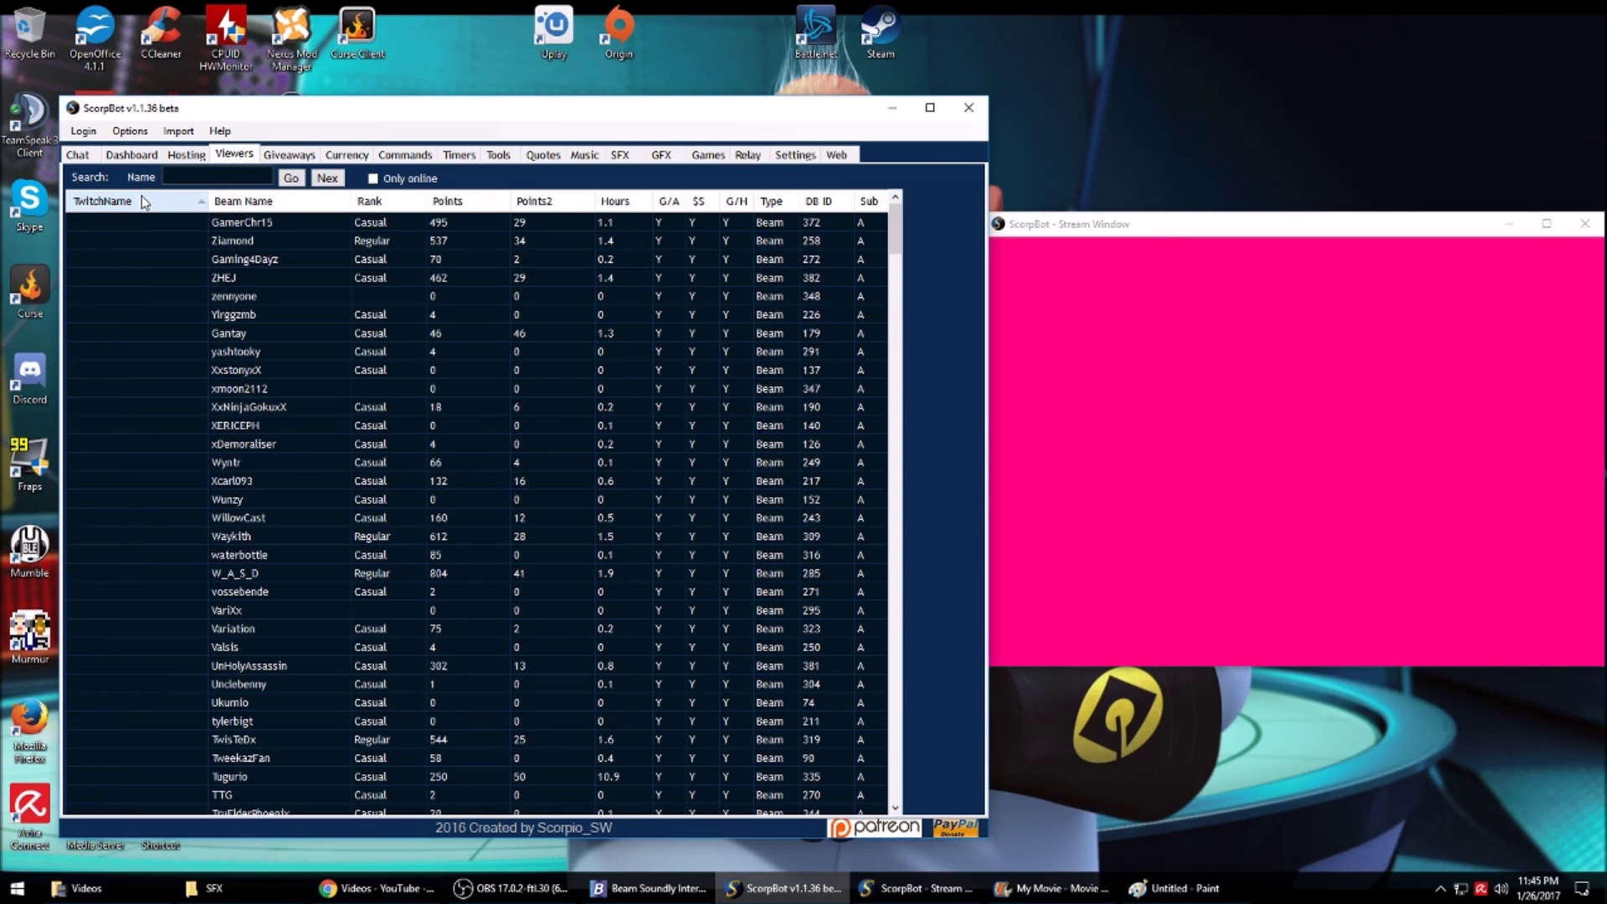
pyautogui.click(481, 202)
pyautogui.click(481, 203)
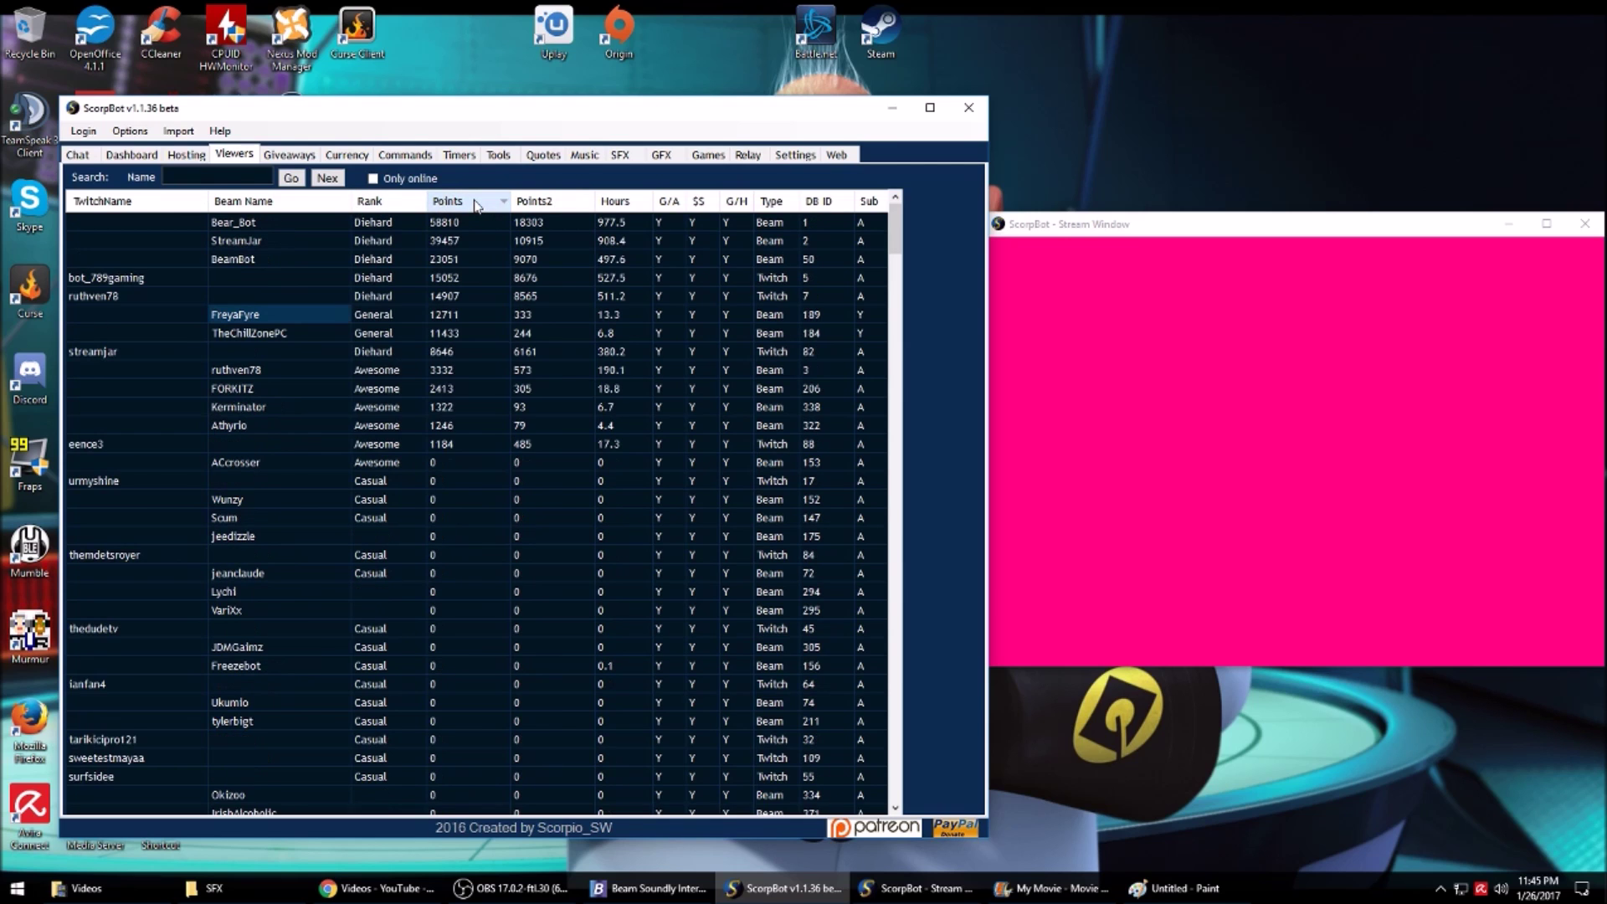
pyautogui.rightClick(219, 320)
# Open the 12711-point viewer in the Viewer Editor, keep its rank, and cancel without saving
pyautogui.click(251, 329)
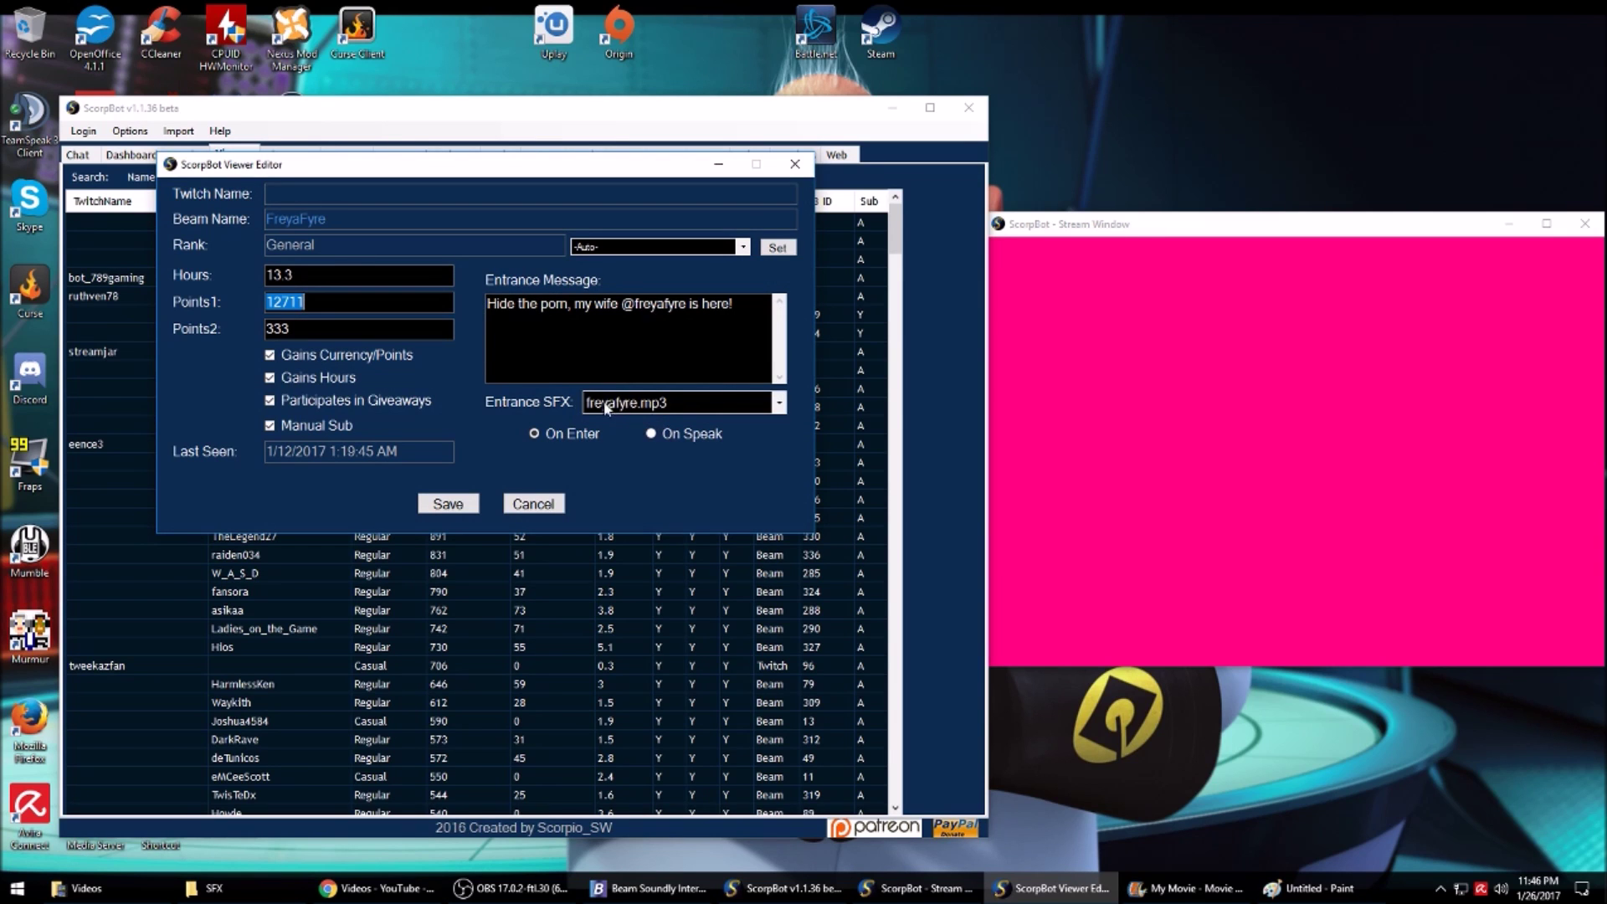
pyautogui.click(742, 247)
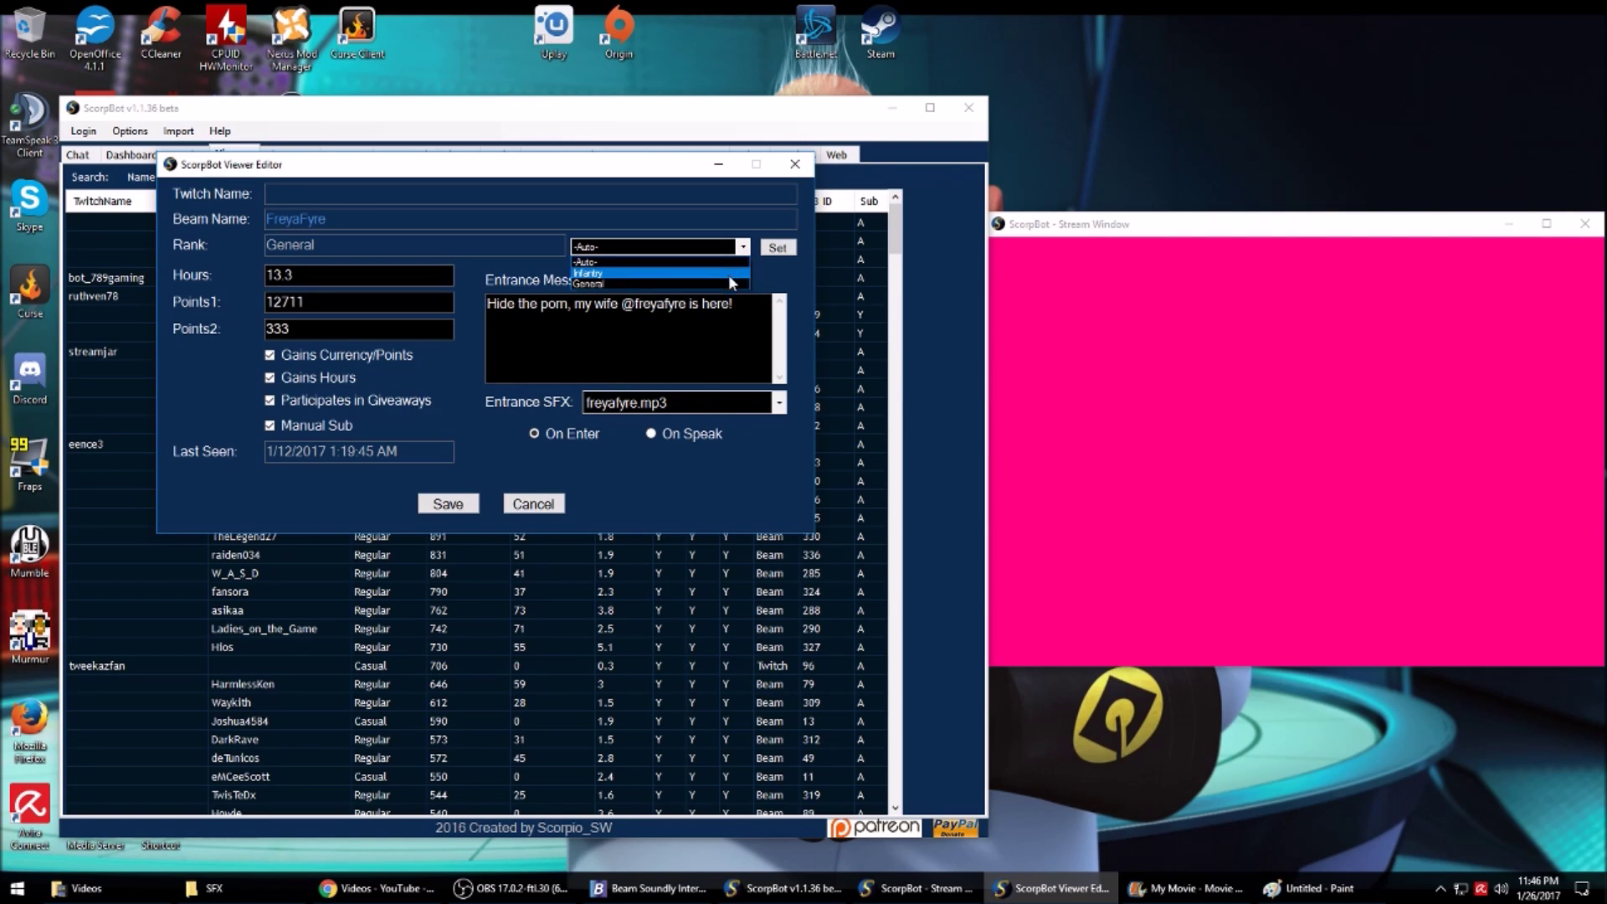
pyautogui.click(792, 273)
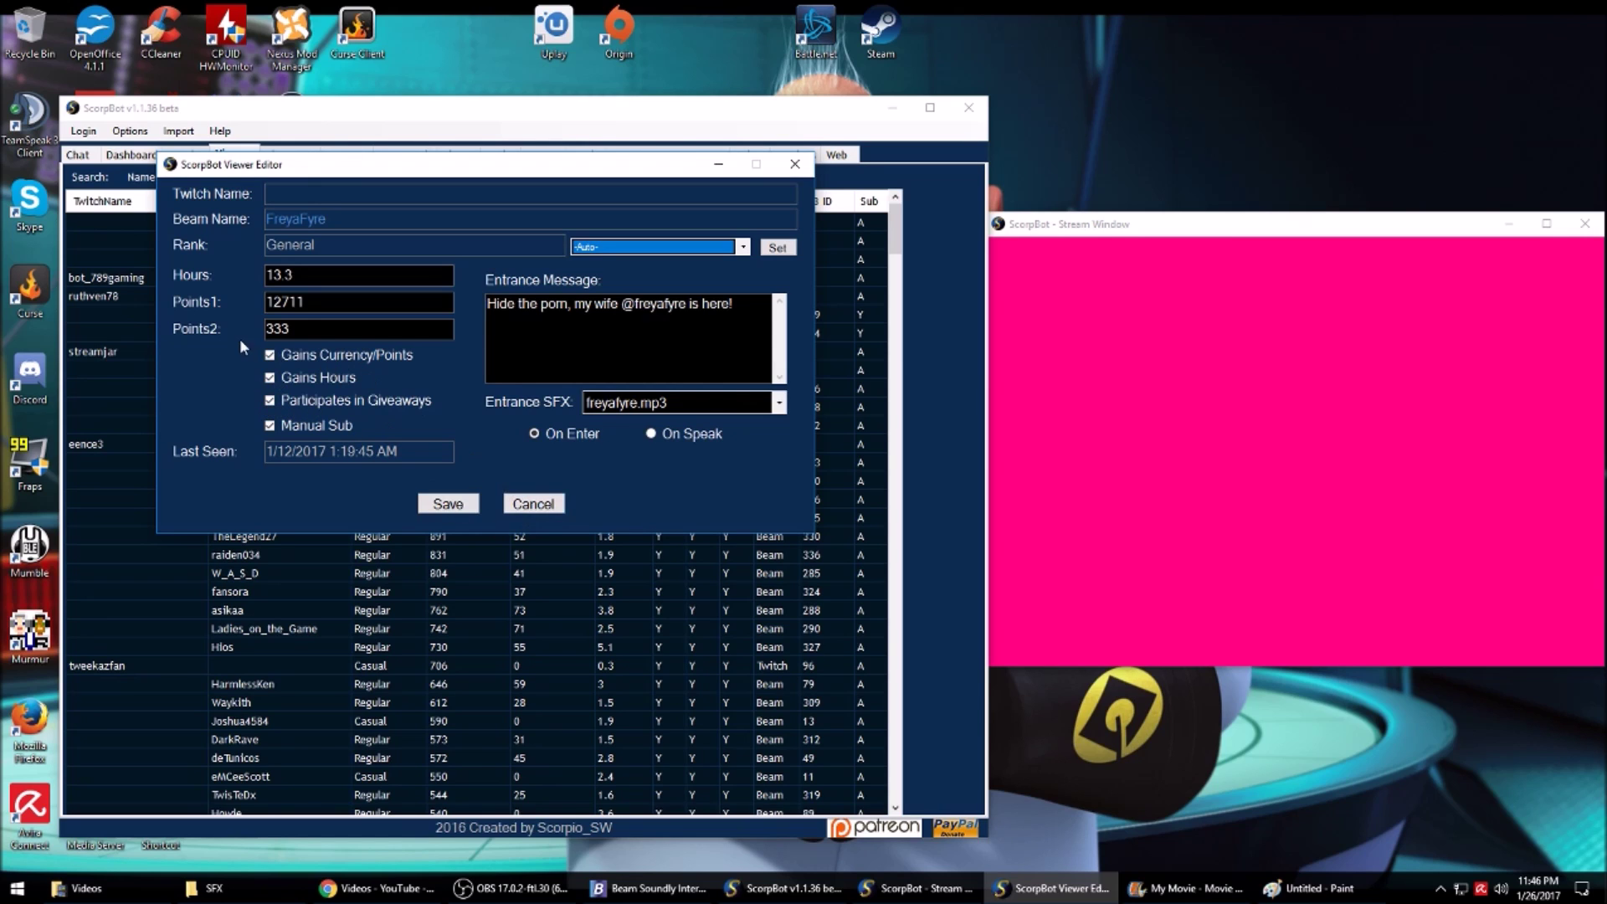
pyautogui.click(541, 507)
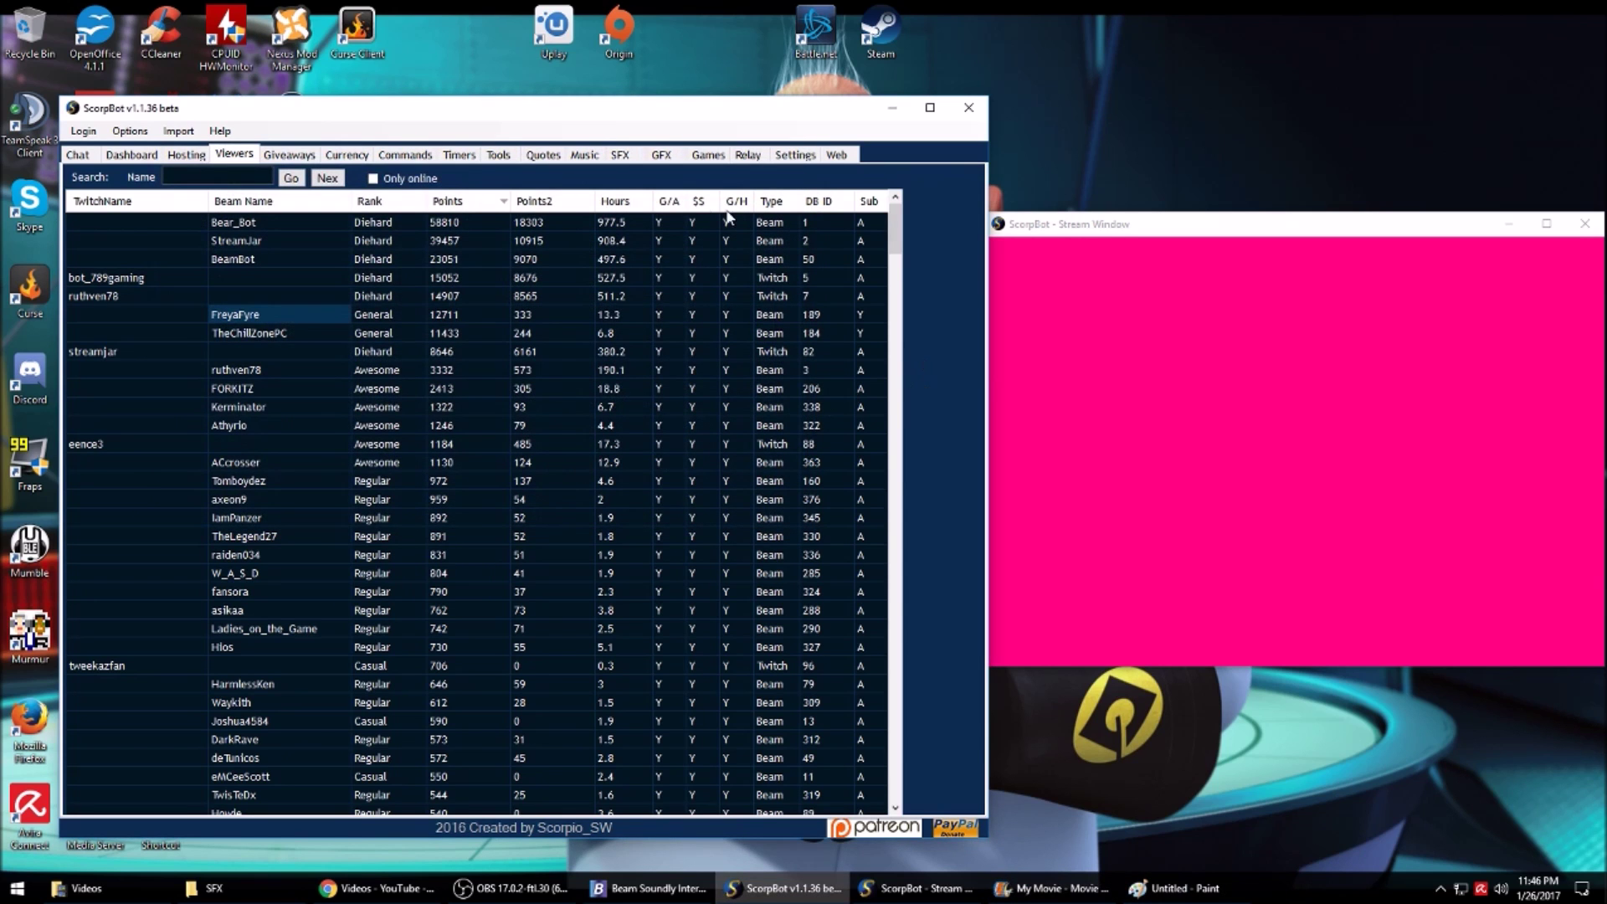
pyautogui.click(293, 154)
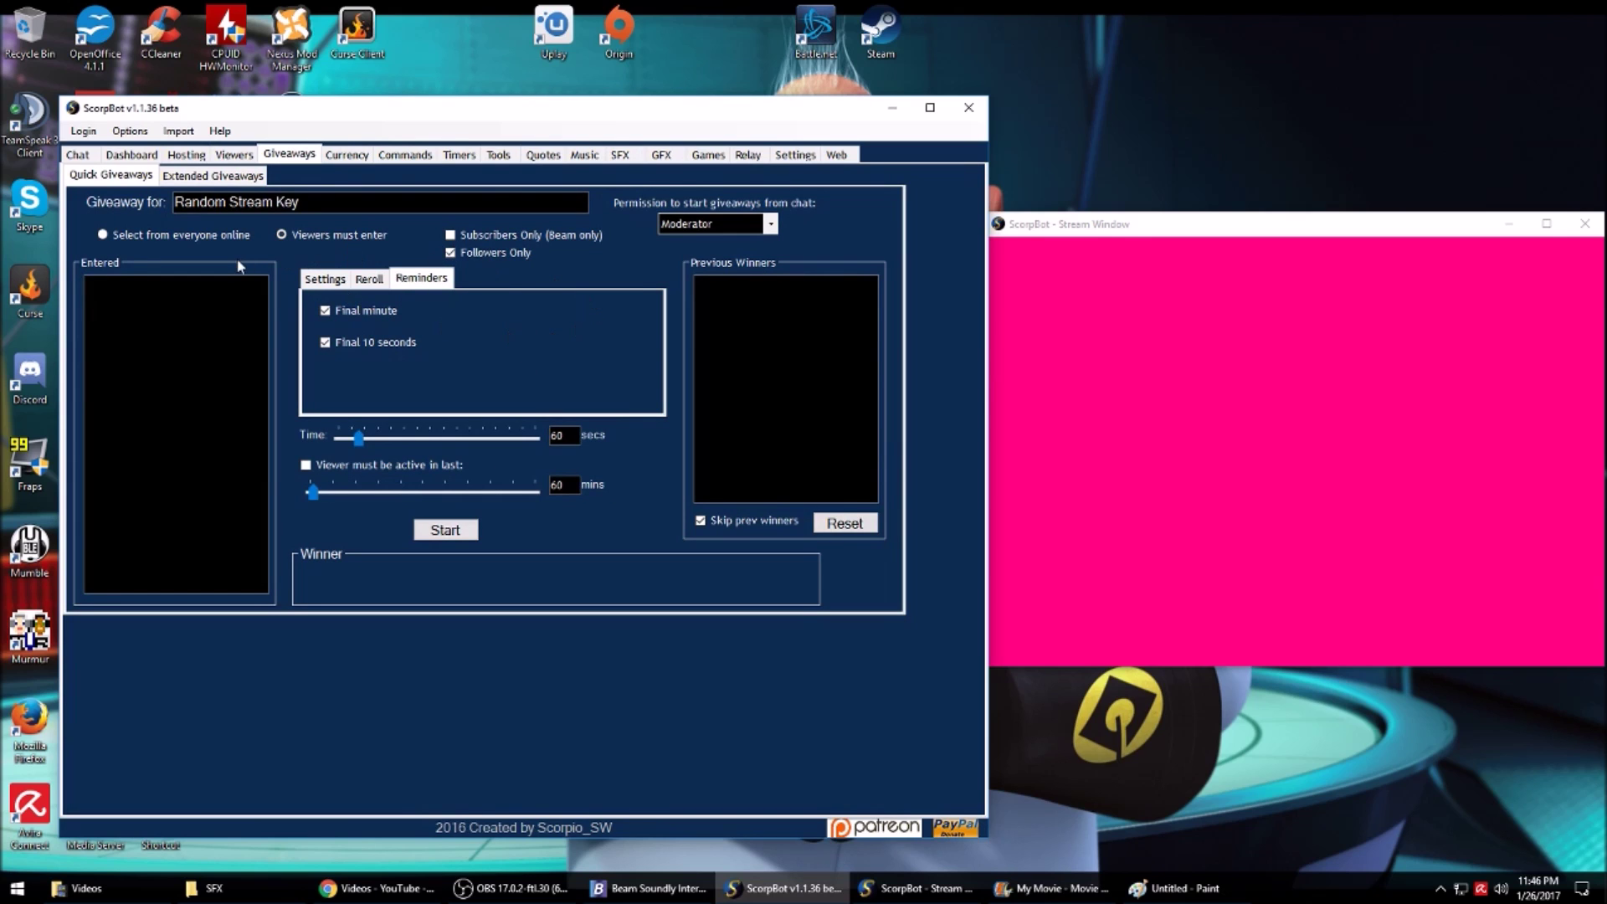
# Show Quick Giveaway settings, keeping 'Viewers must enter' selected and Chat set to Both
pyautogui.click(323, 280)
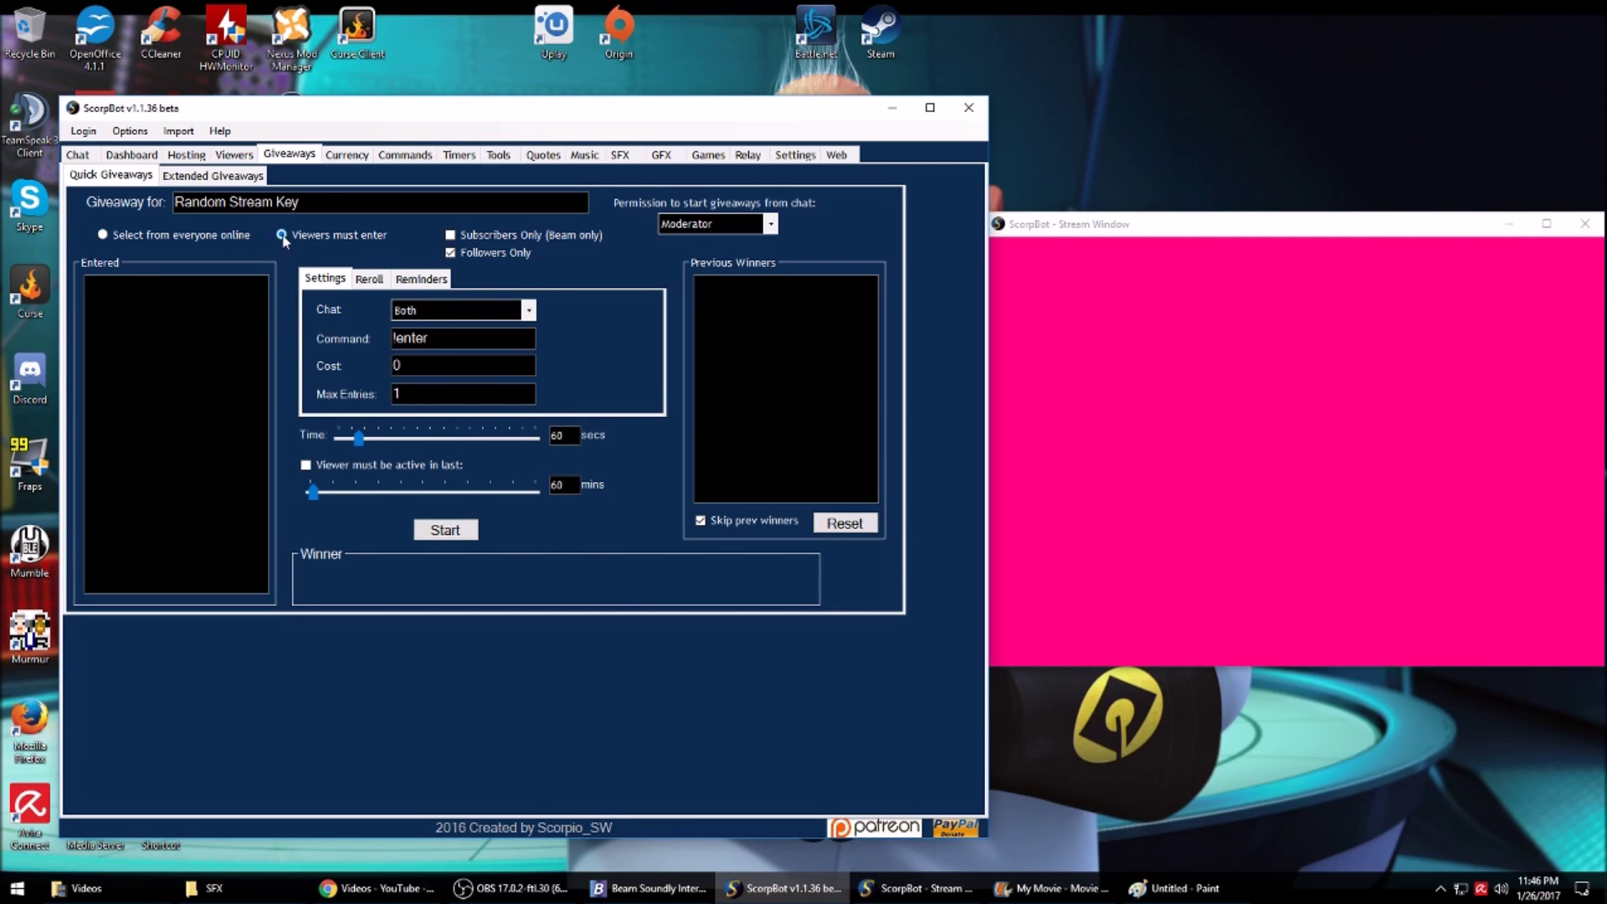
pyautogui.click(104, 235)
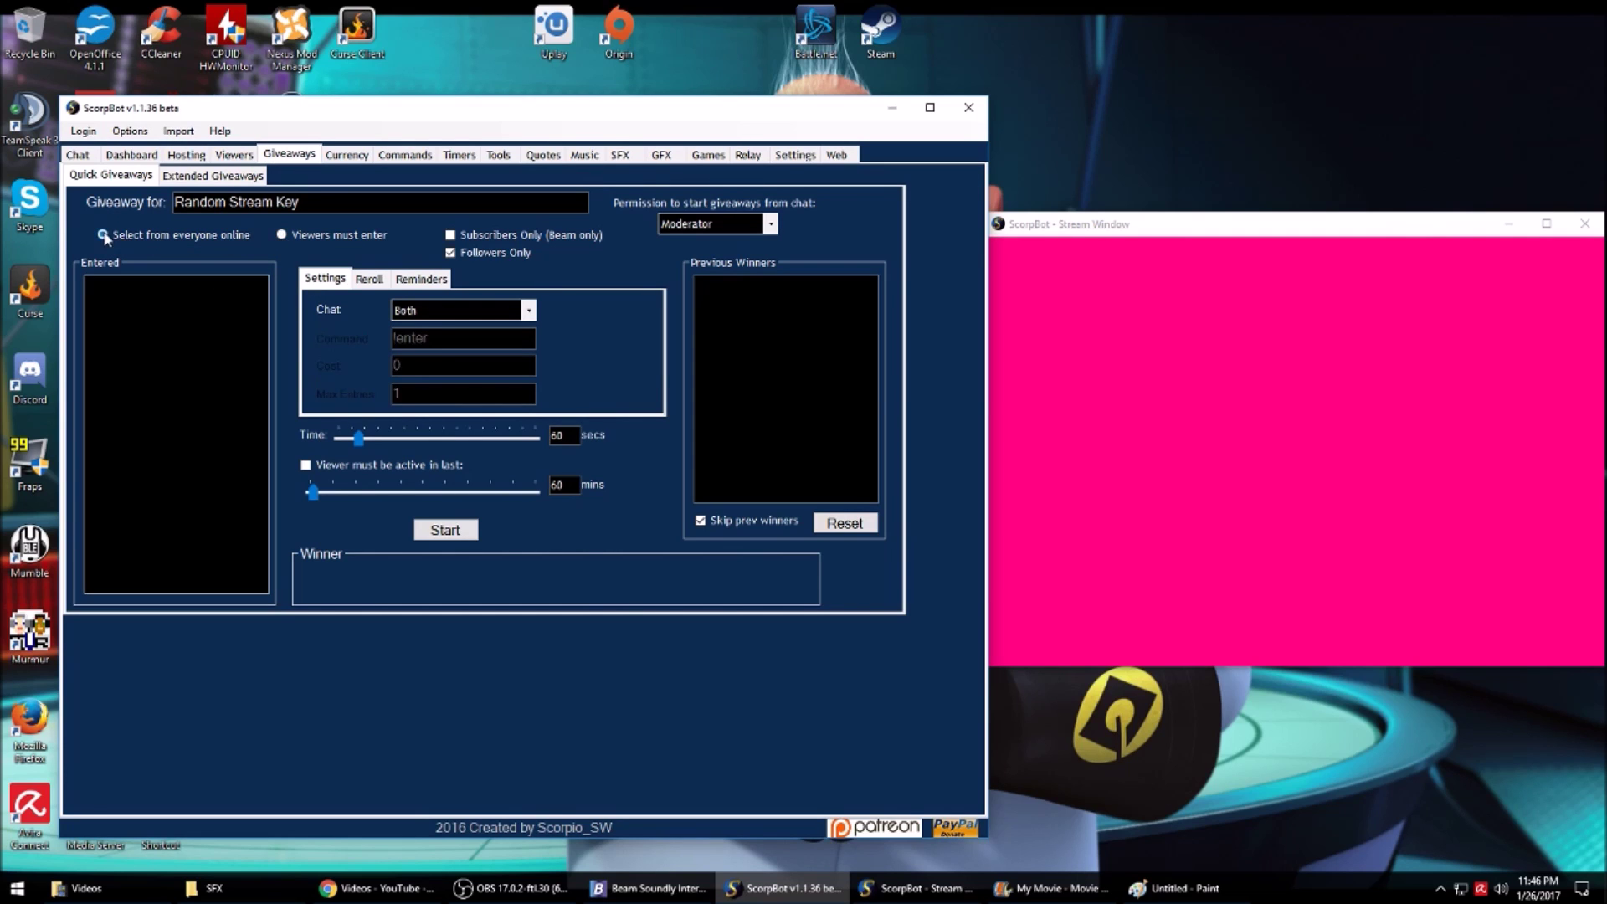
pyautogui.click(281, 235)
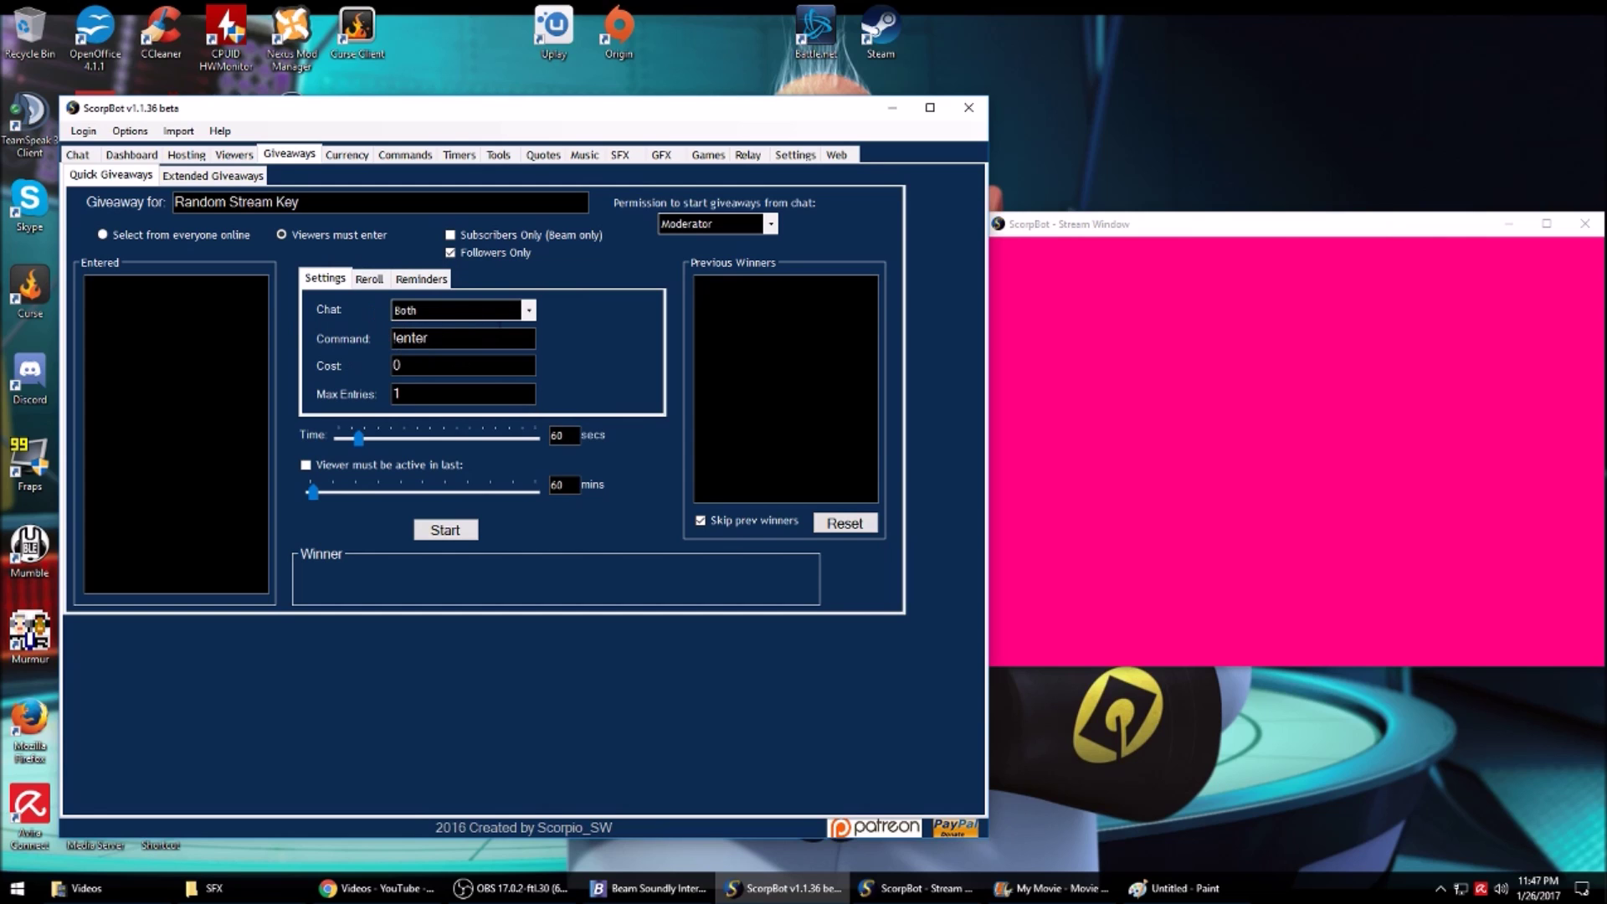
pyautogui.click(528, 310)
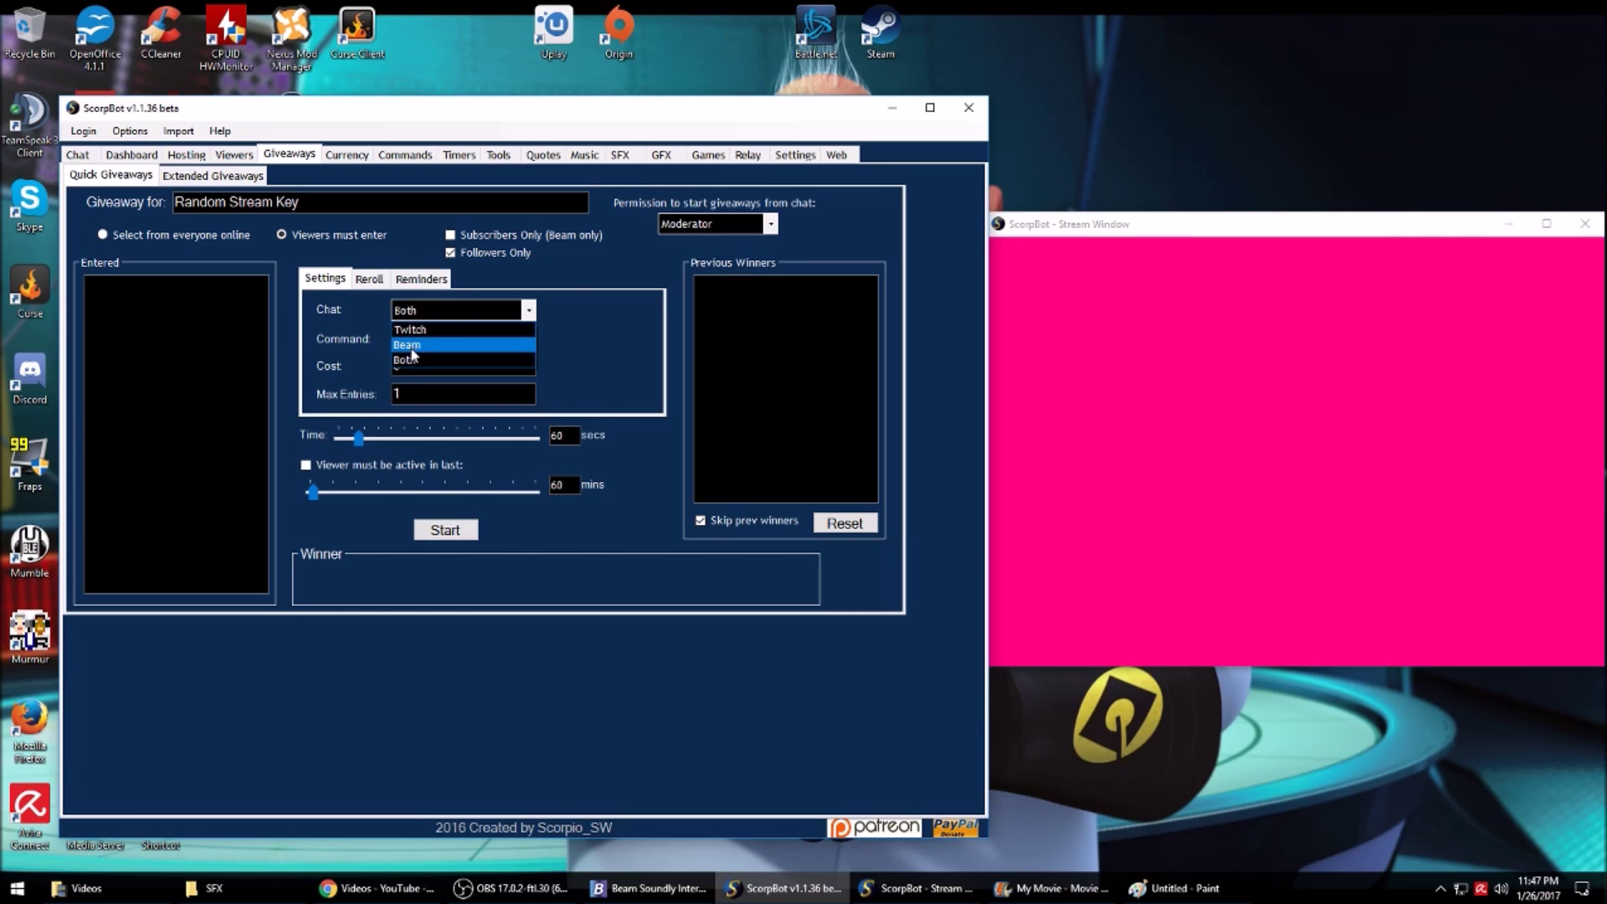
pyautogui.click(410, 360)
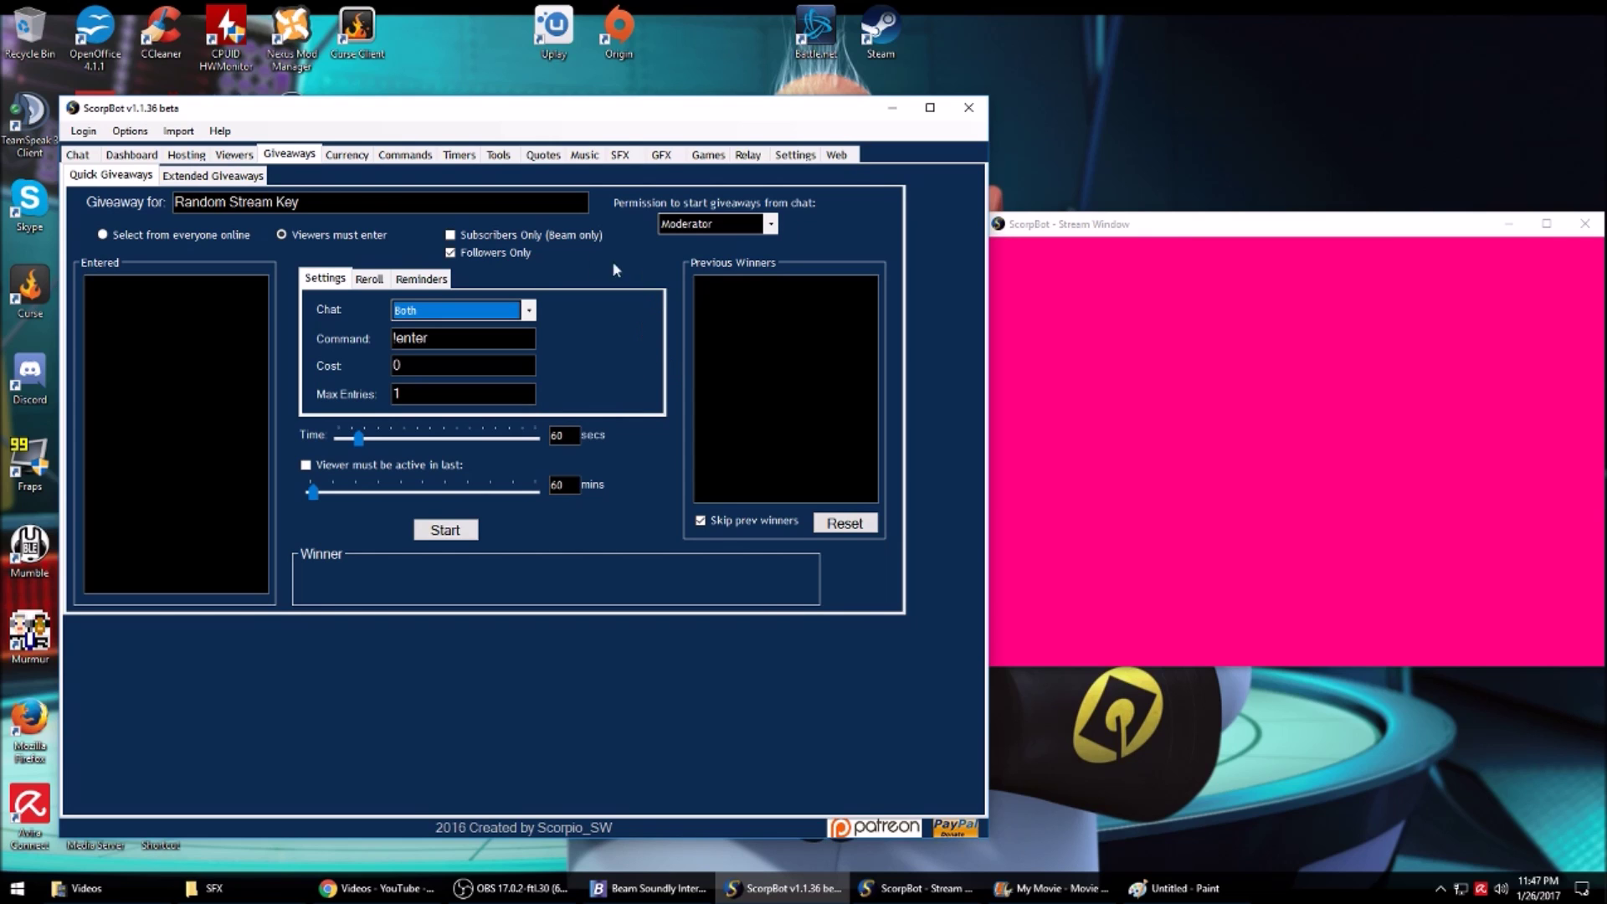
pyautogui.click(369, 279)
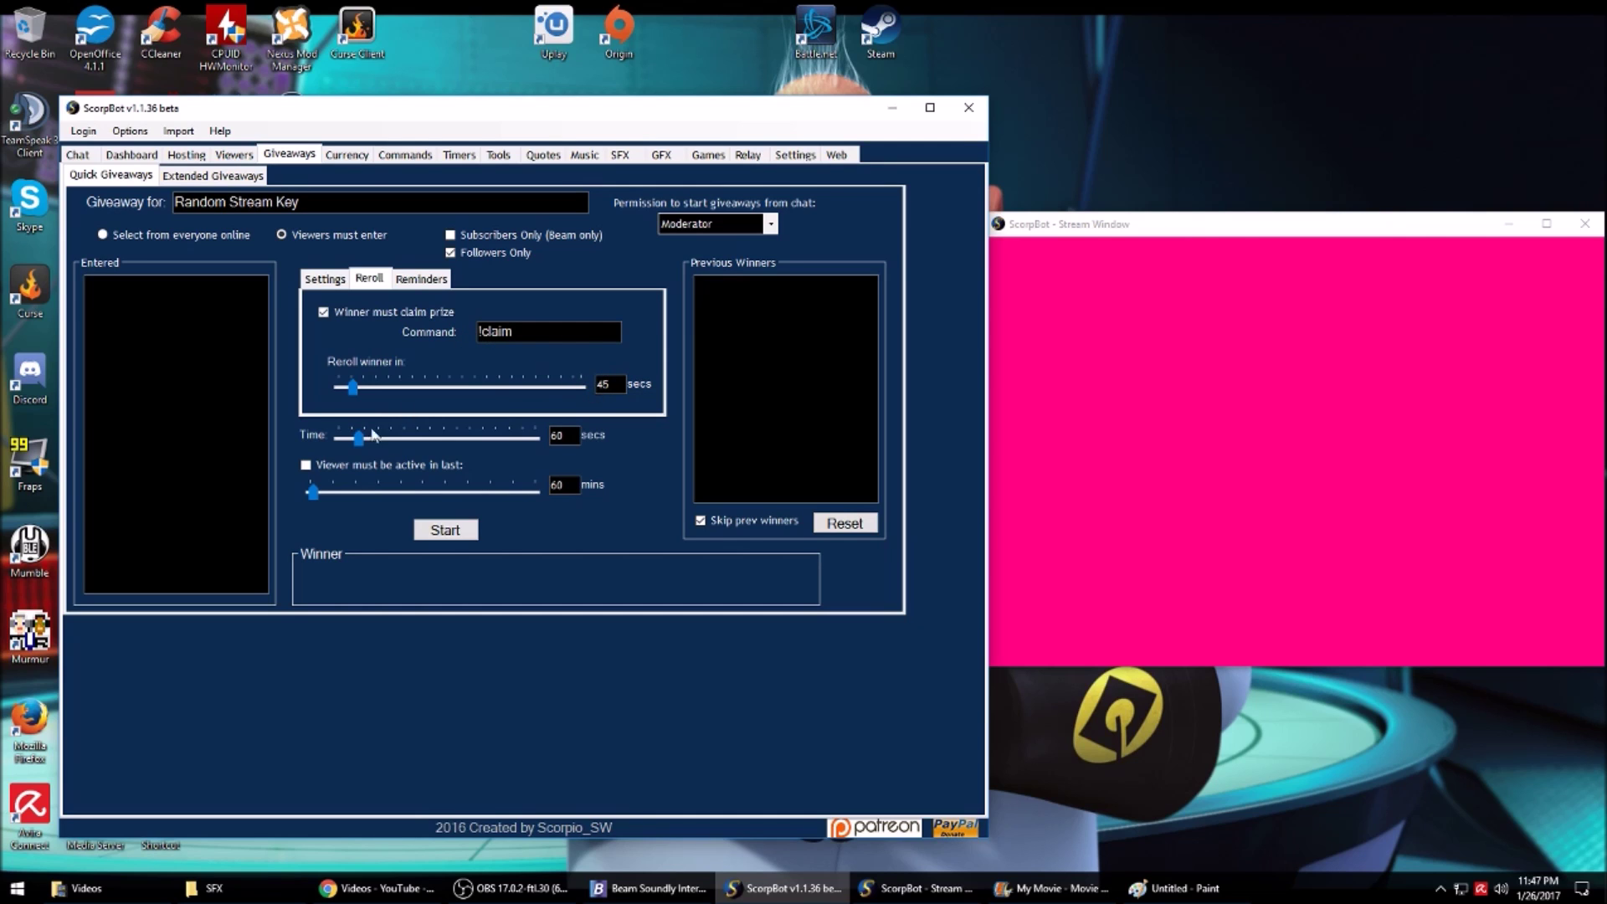
pyautogui.click(421, 280)
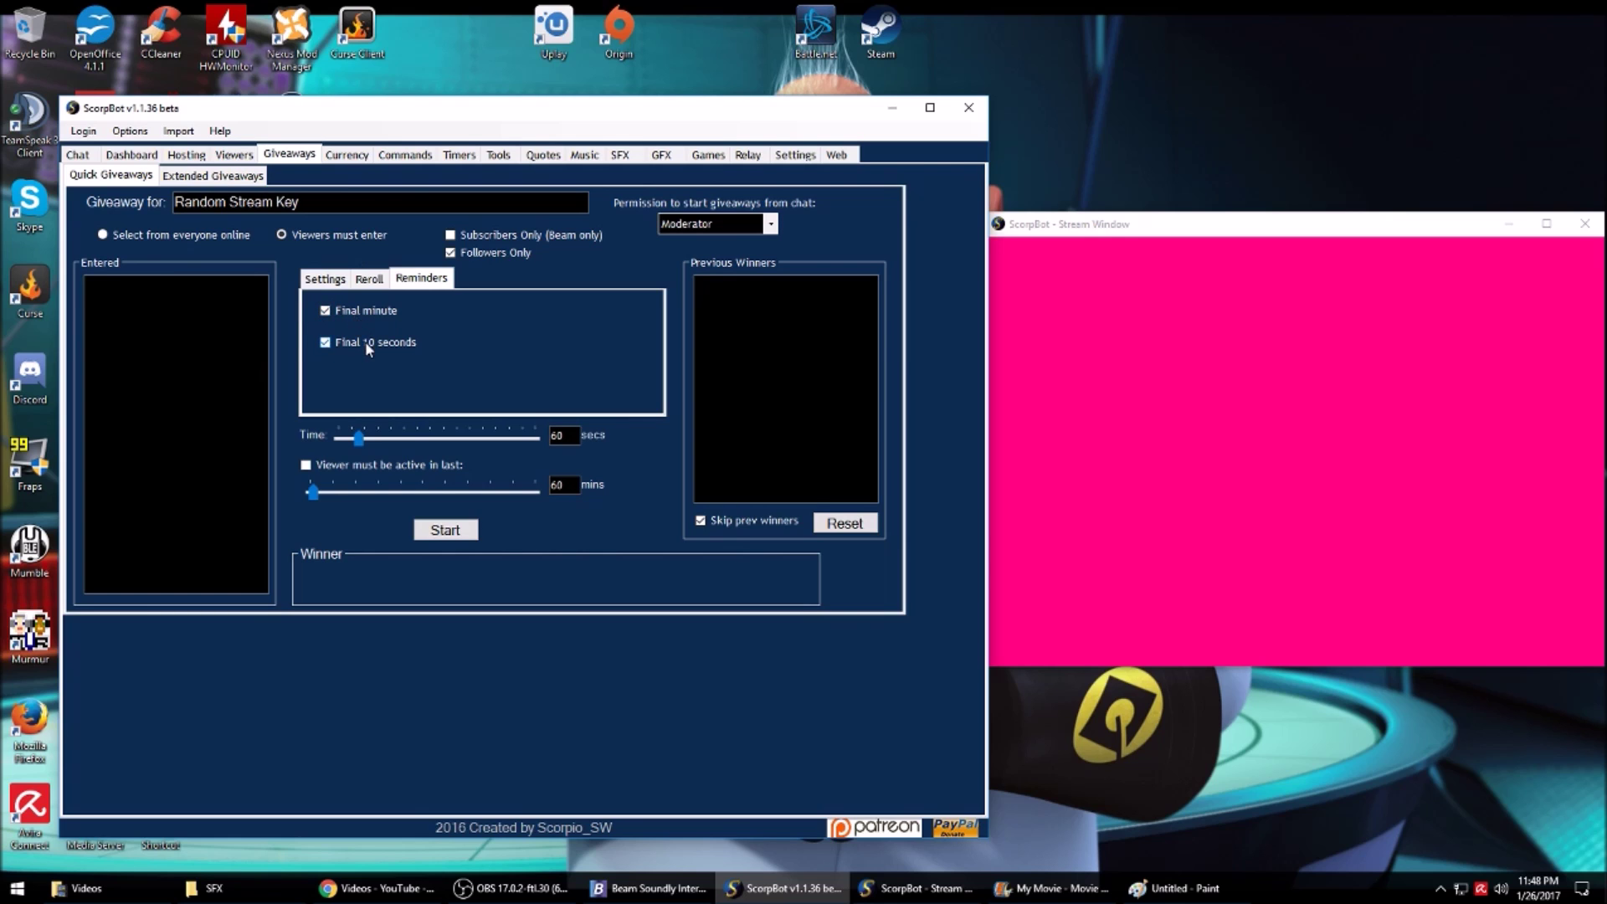
pyautogui.click(325, 280)
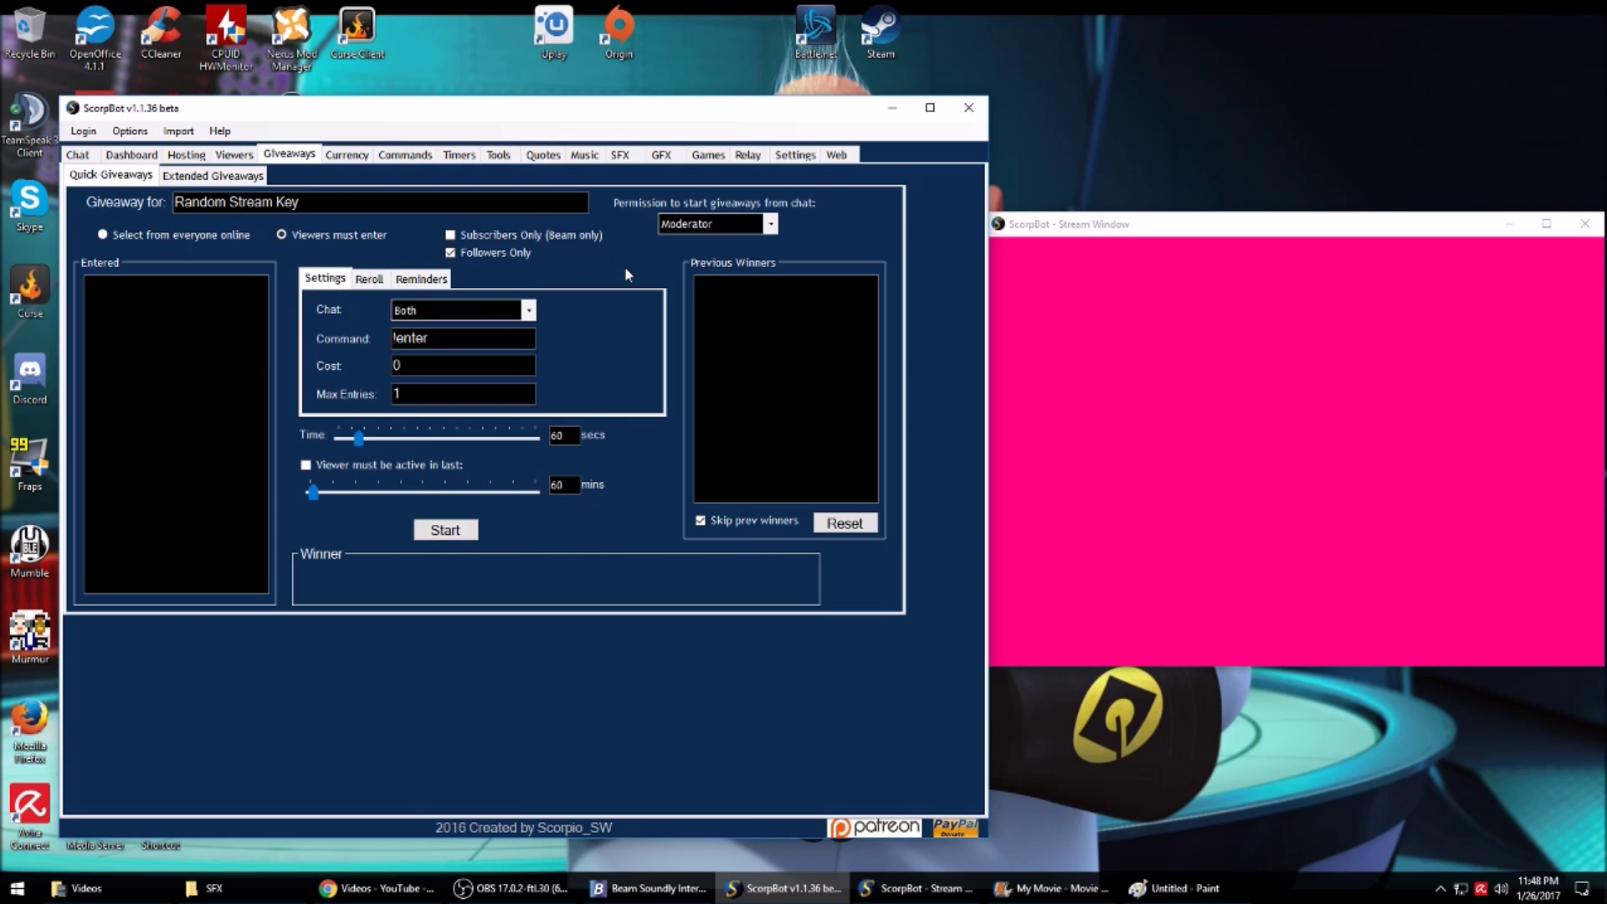
pyautogui.click(346, 156)
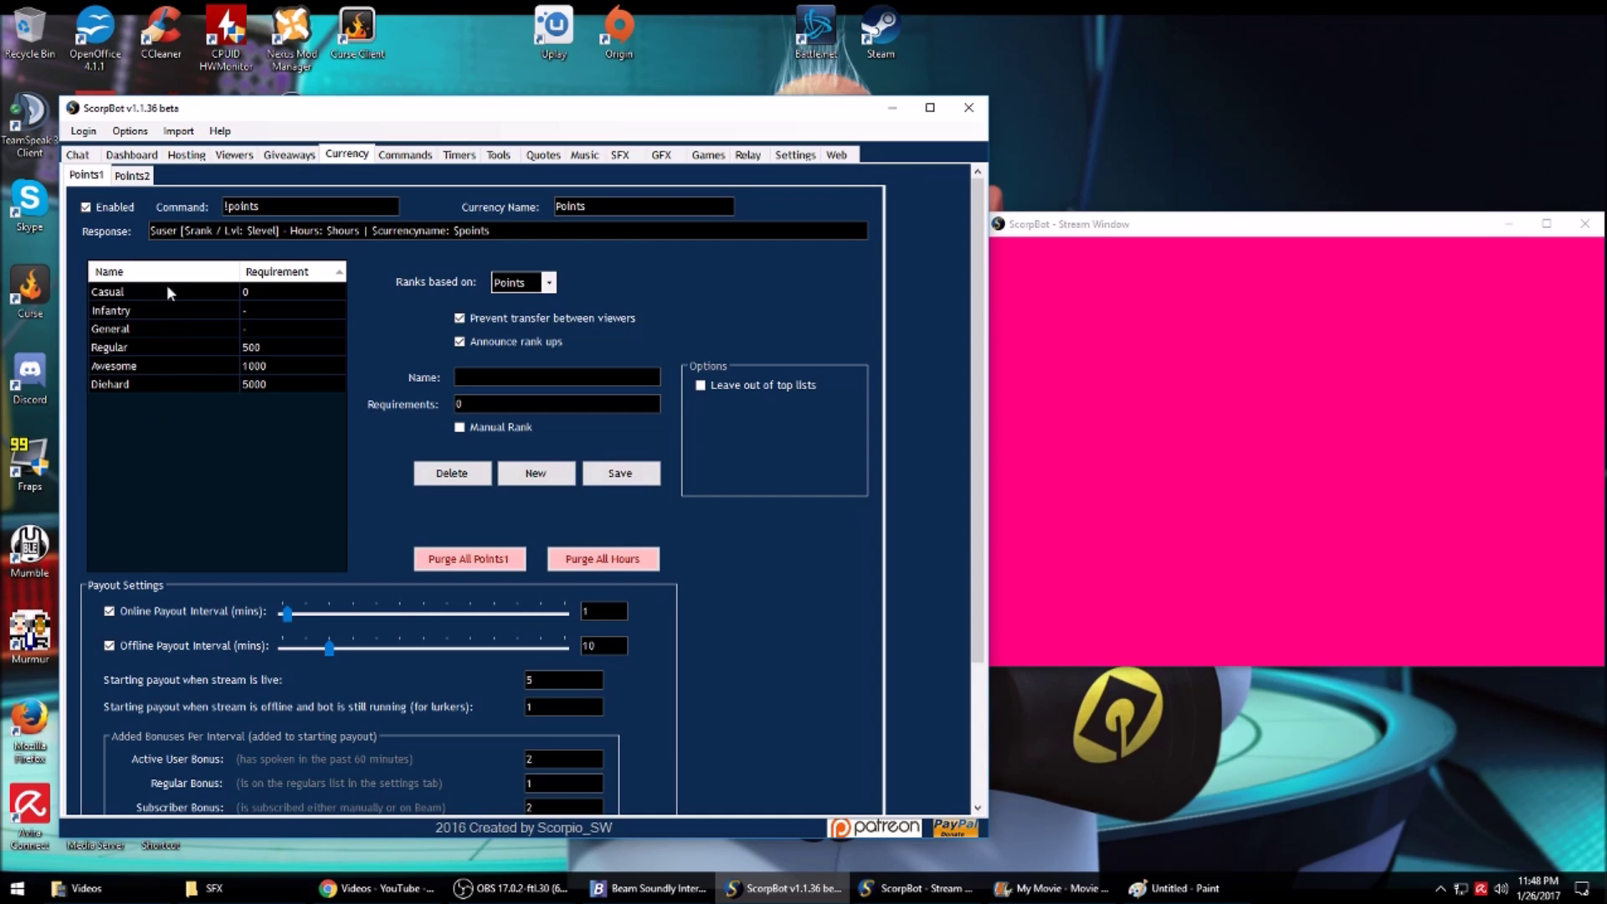
# Look over the currency payout settings, then move to the Commands list
pyautogui.scroll(-3, 776, 599)
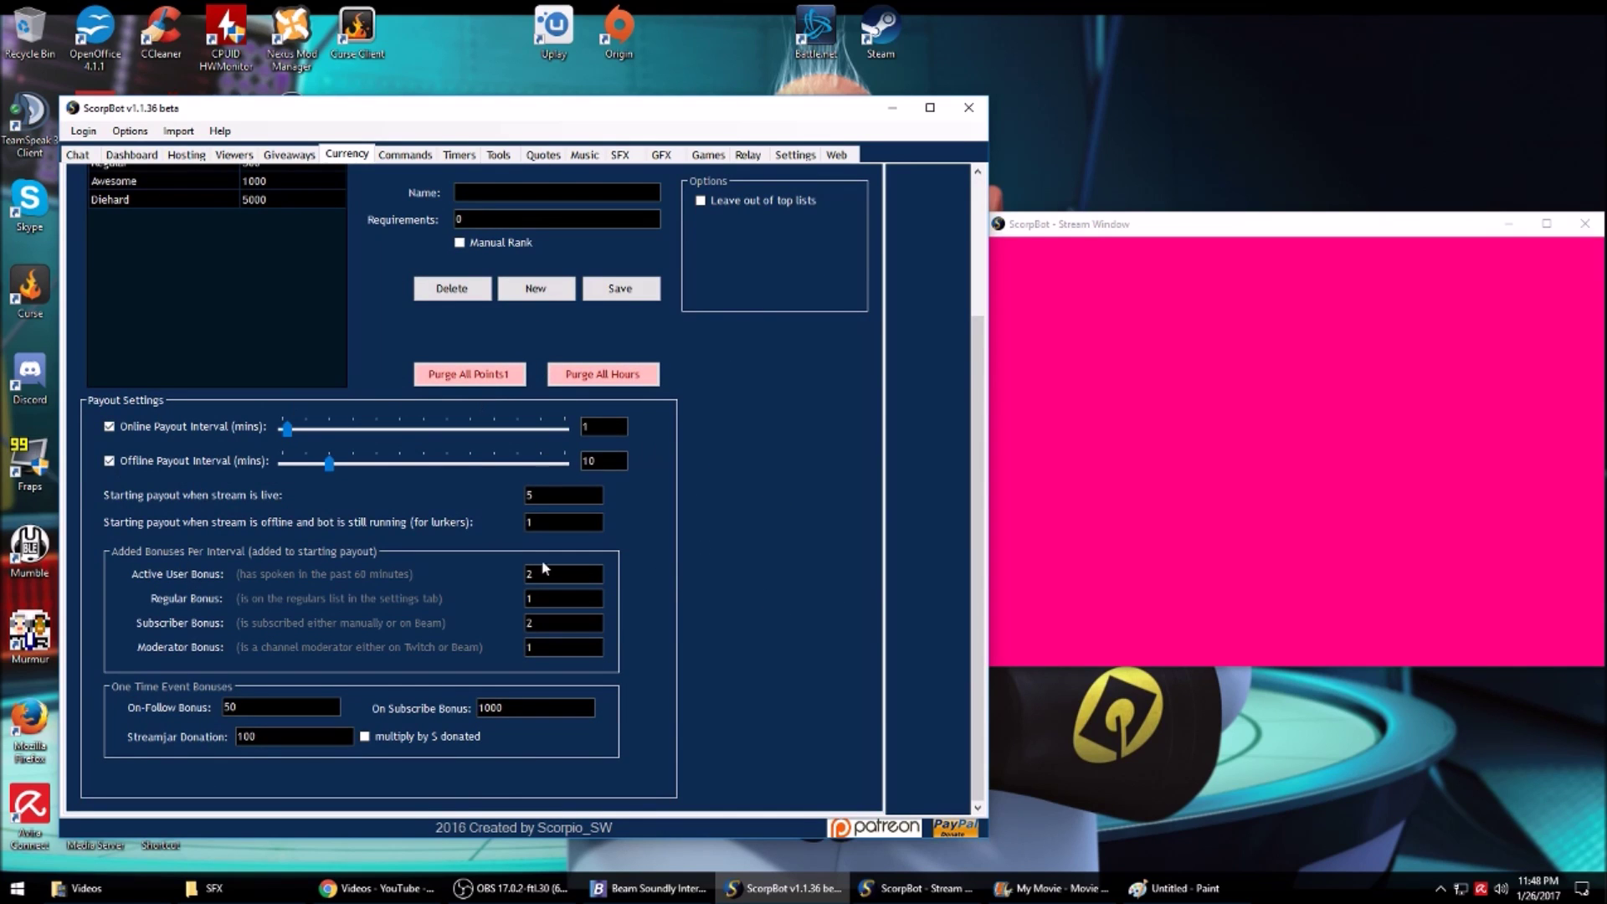
pyautogui.scroll(3, 829, 601)
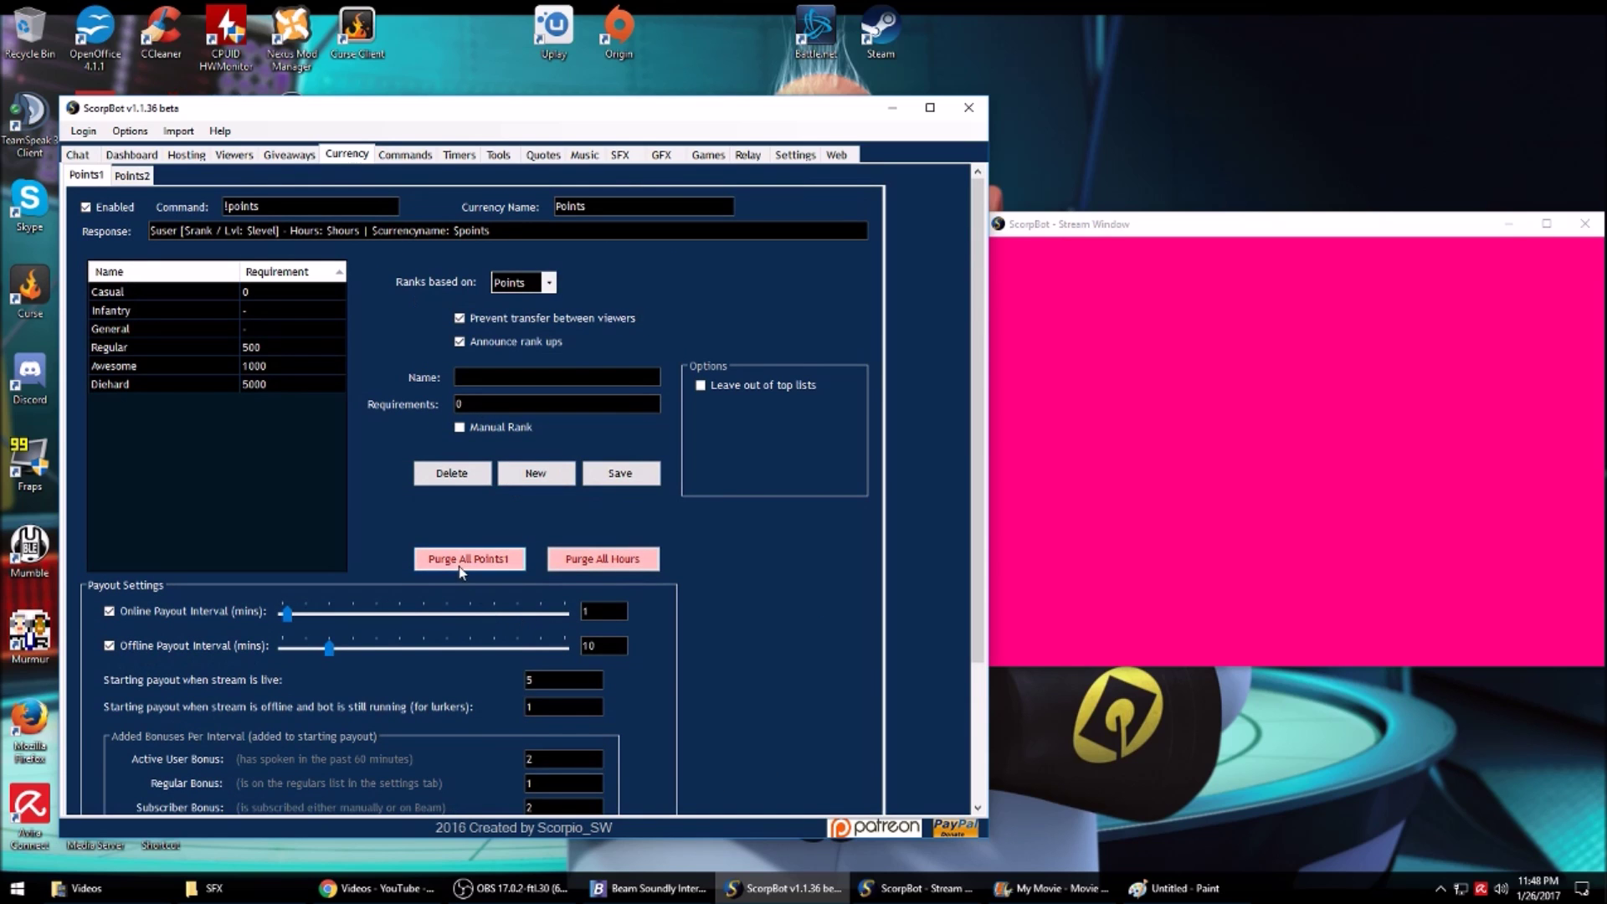
pyautogui.click(401, 155)
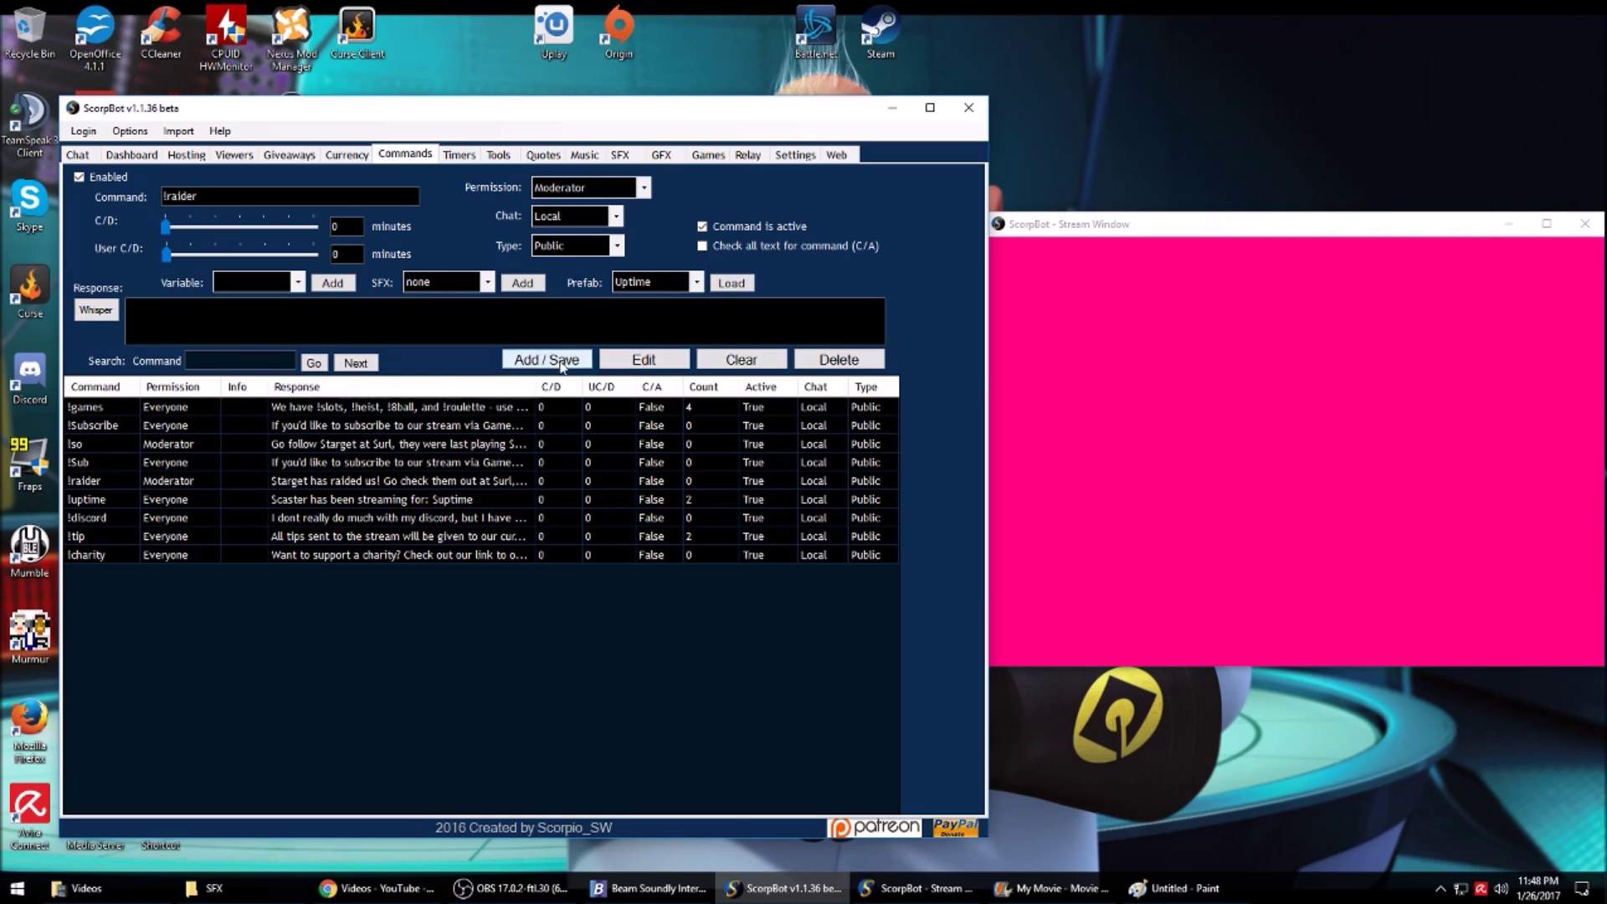
# Load the Uptime prefab into the command form
pyautogui.click(694, 282)
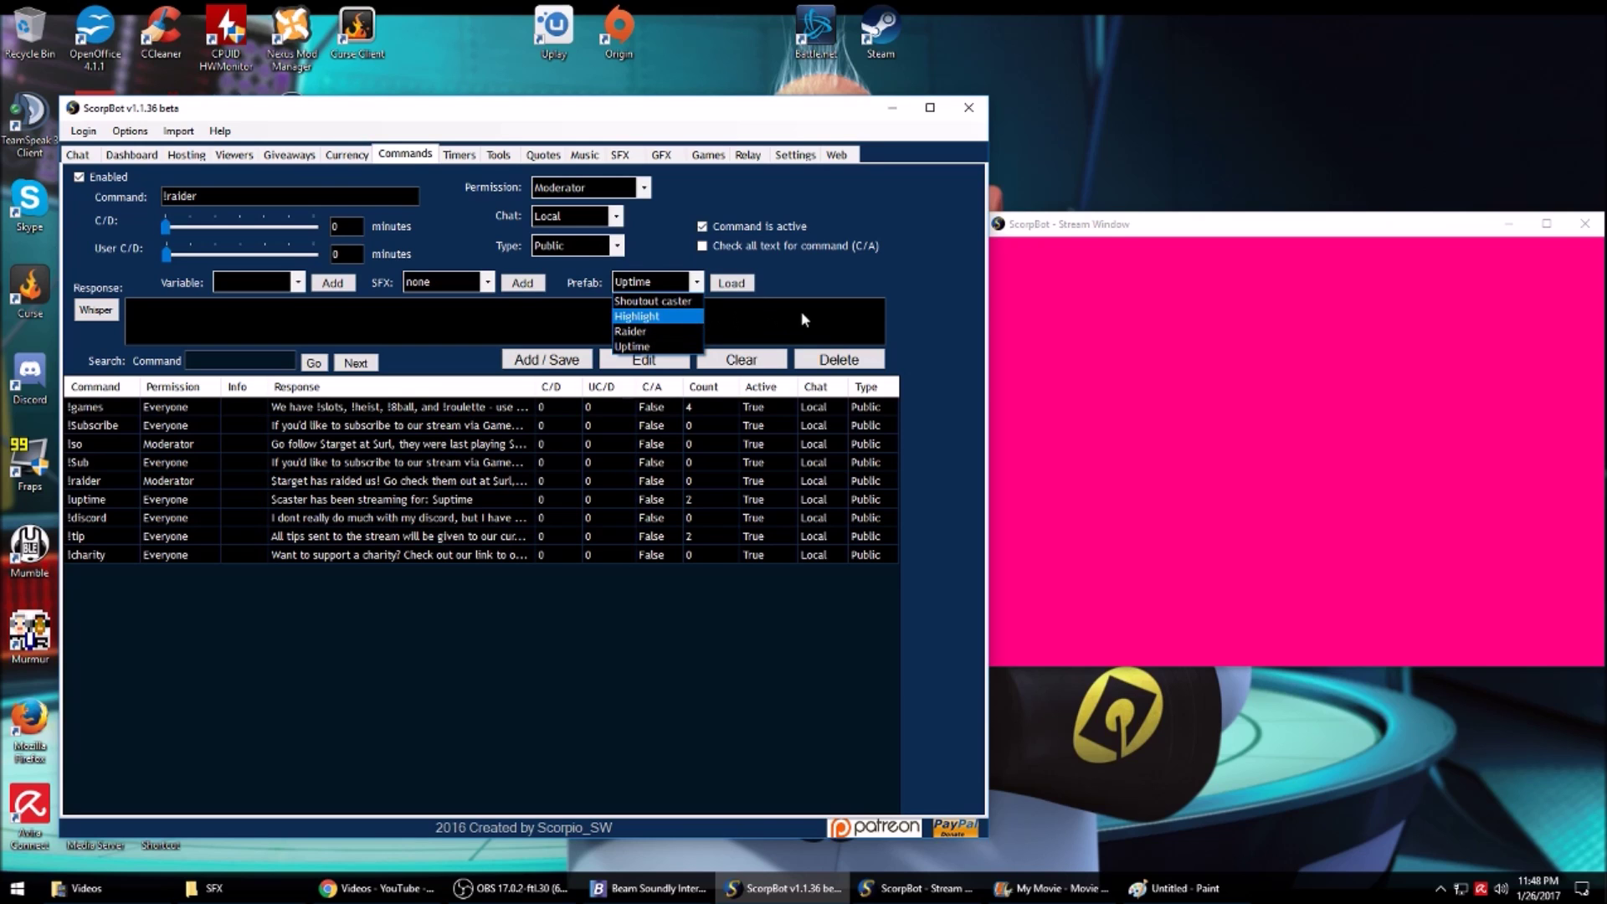
pyautogui.press('Escape')
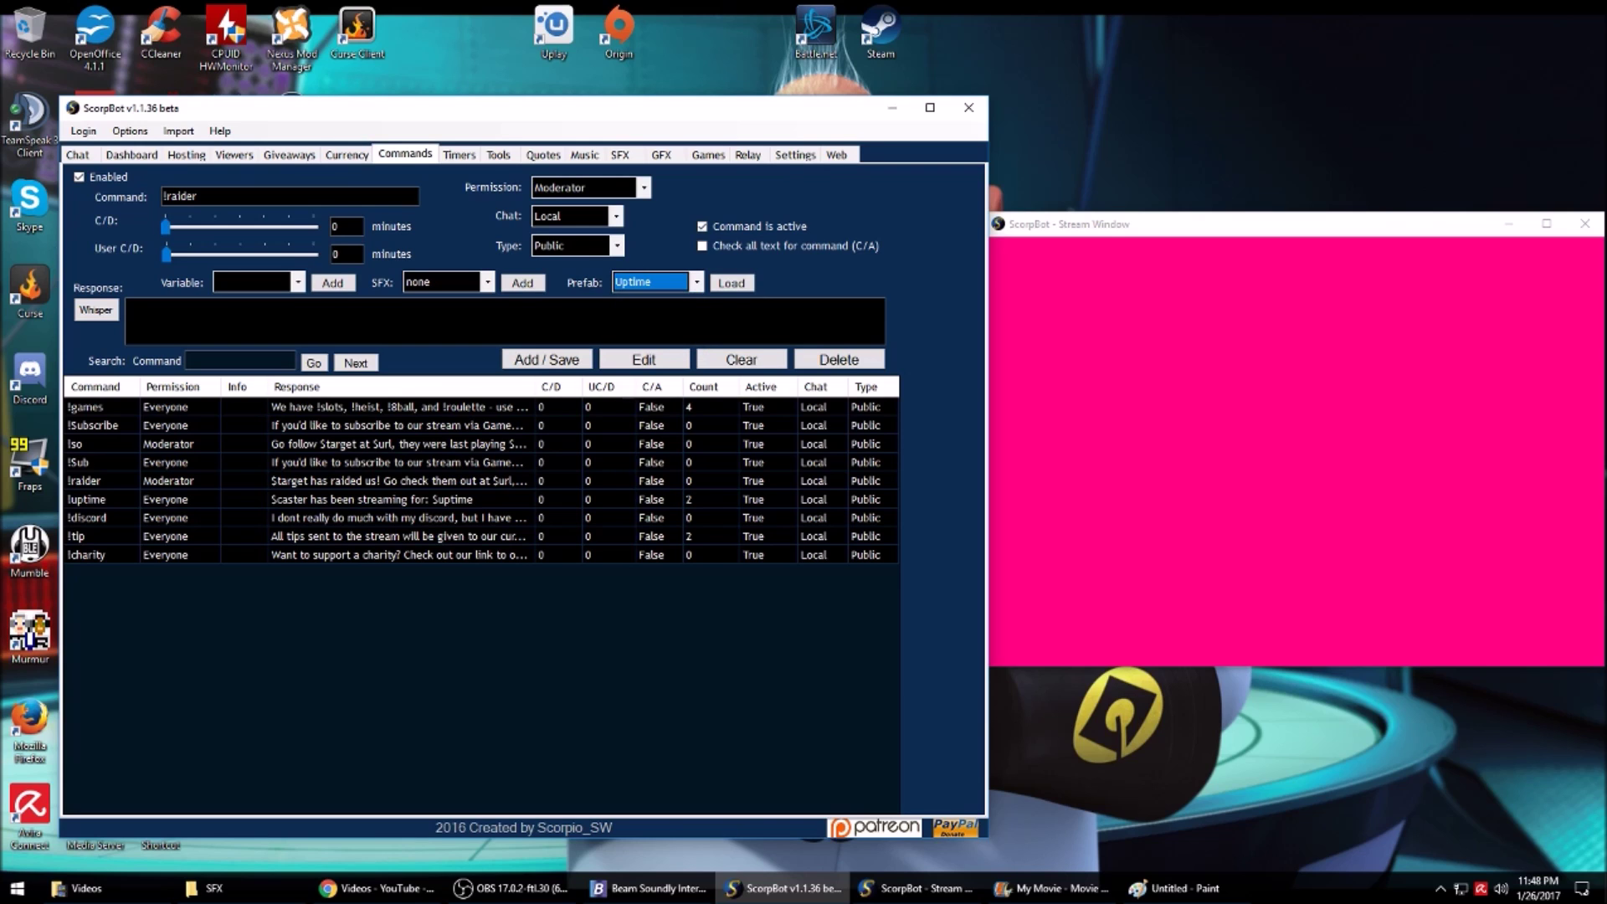
pyautogui.click(731, 284)
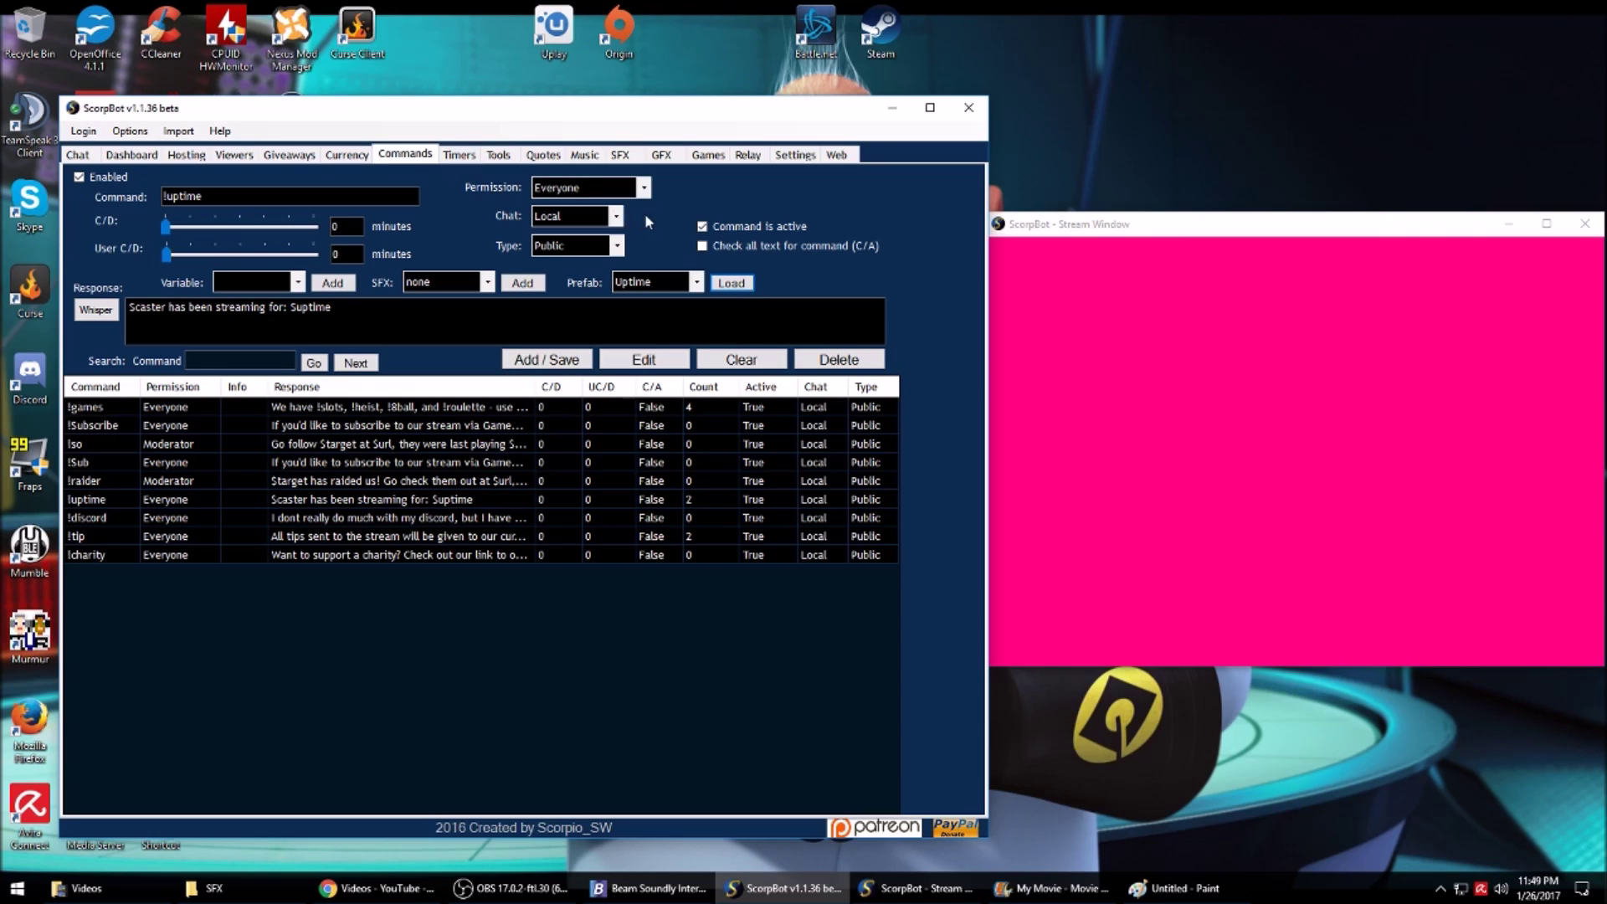
# Keep the command's Chat on Local and its response Type on Public
pyautogui.click(617, 217)
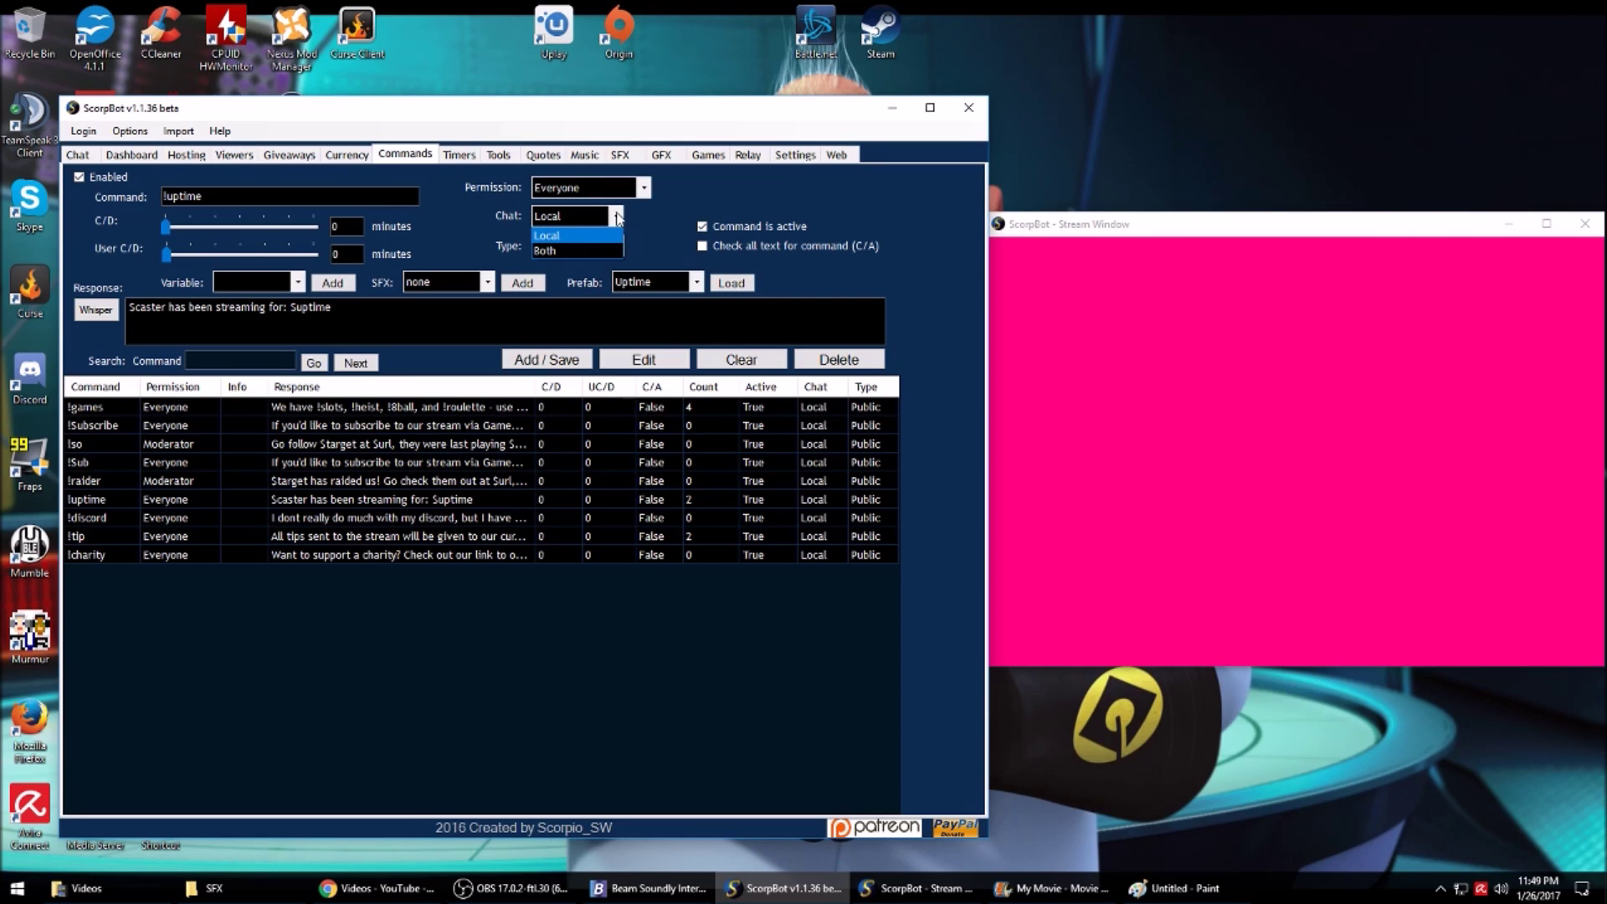
pyautogui.click(618, 217)
pyautogui.click(618, 246)
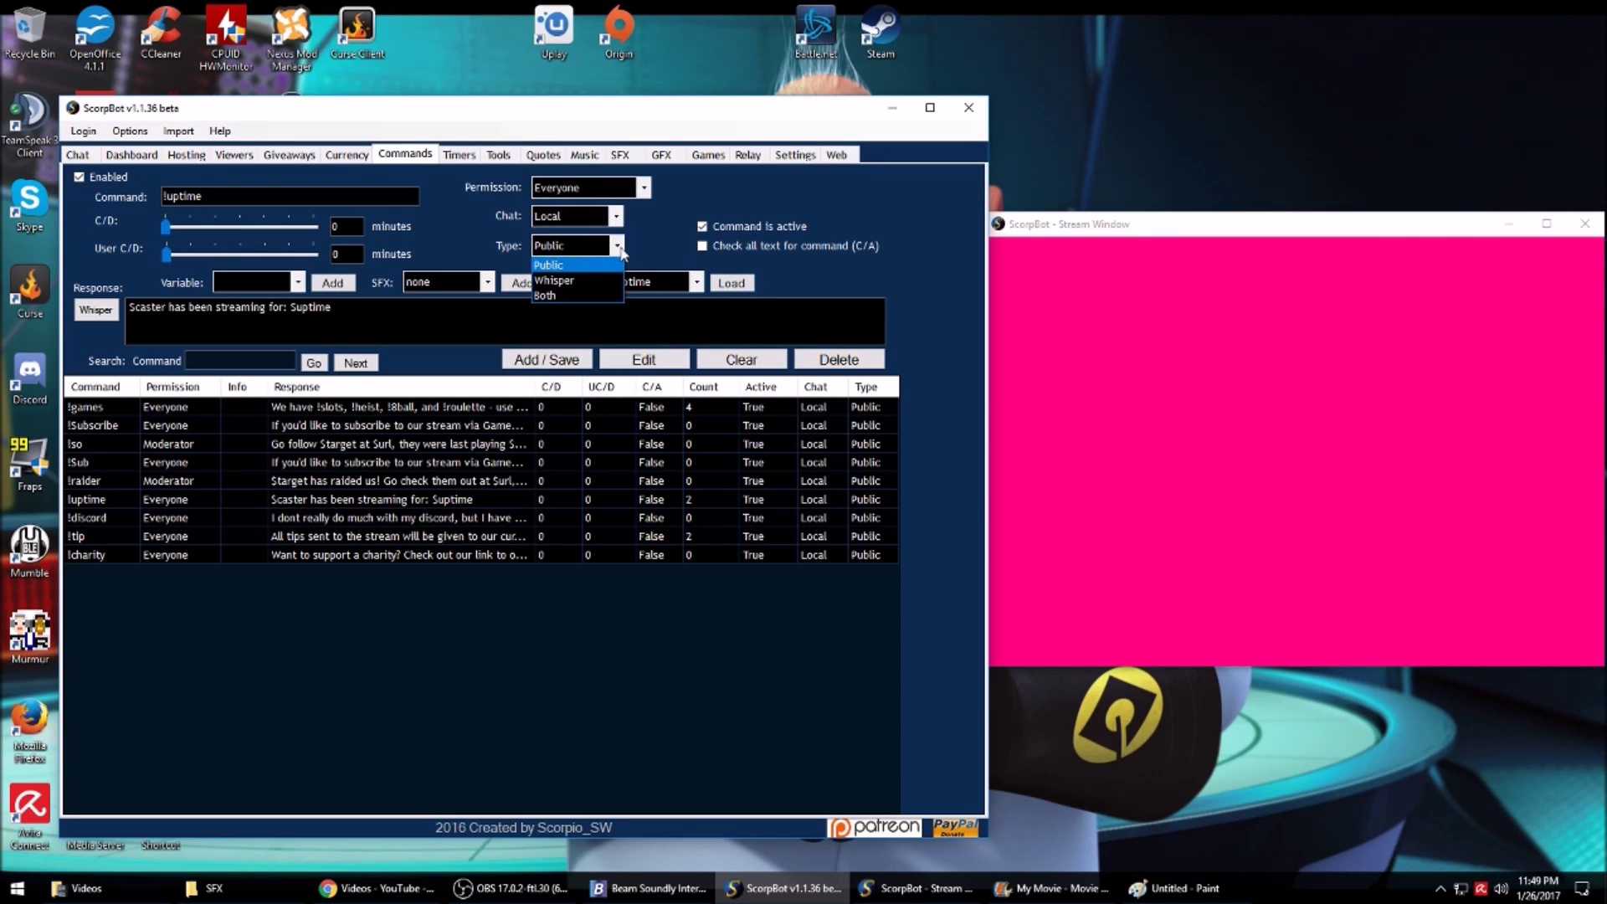
pyautogui.click(619, 247)
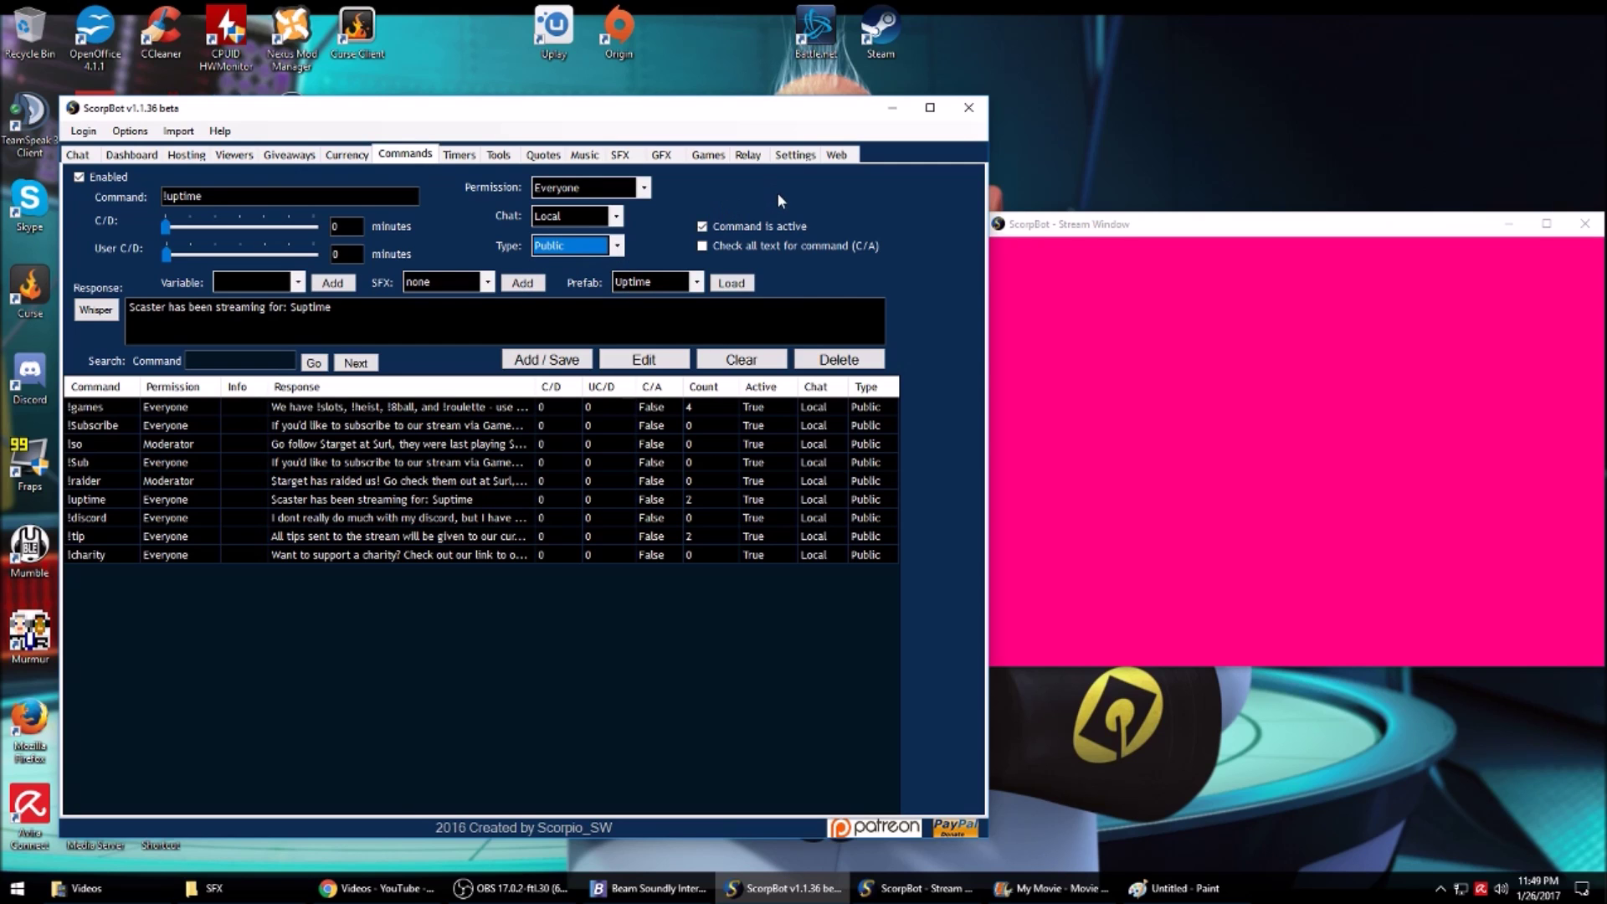
pyautogui.click(453, 157)
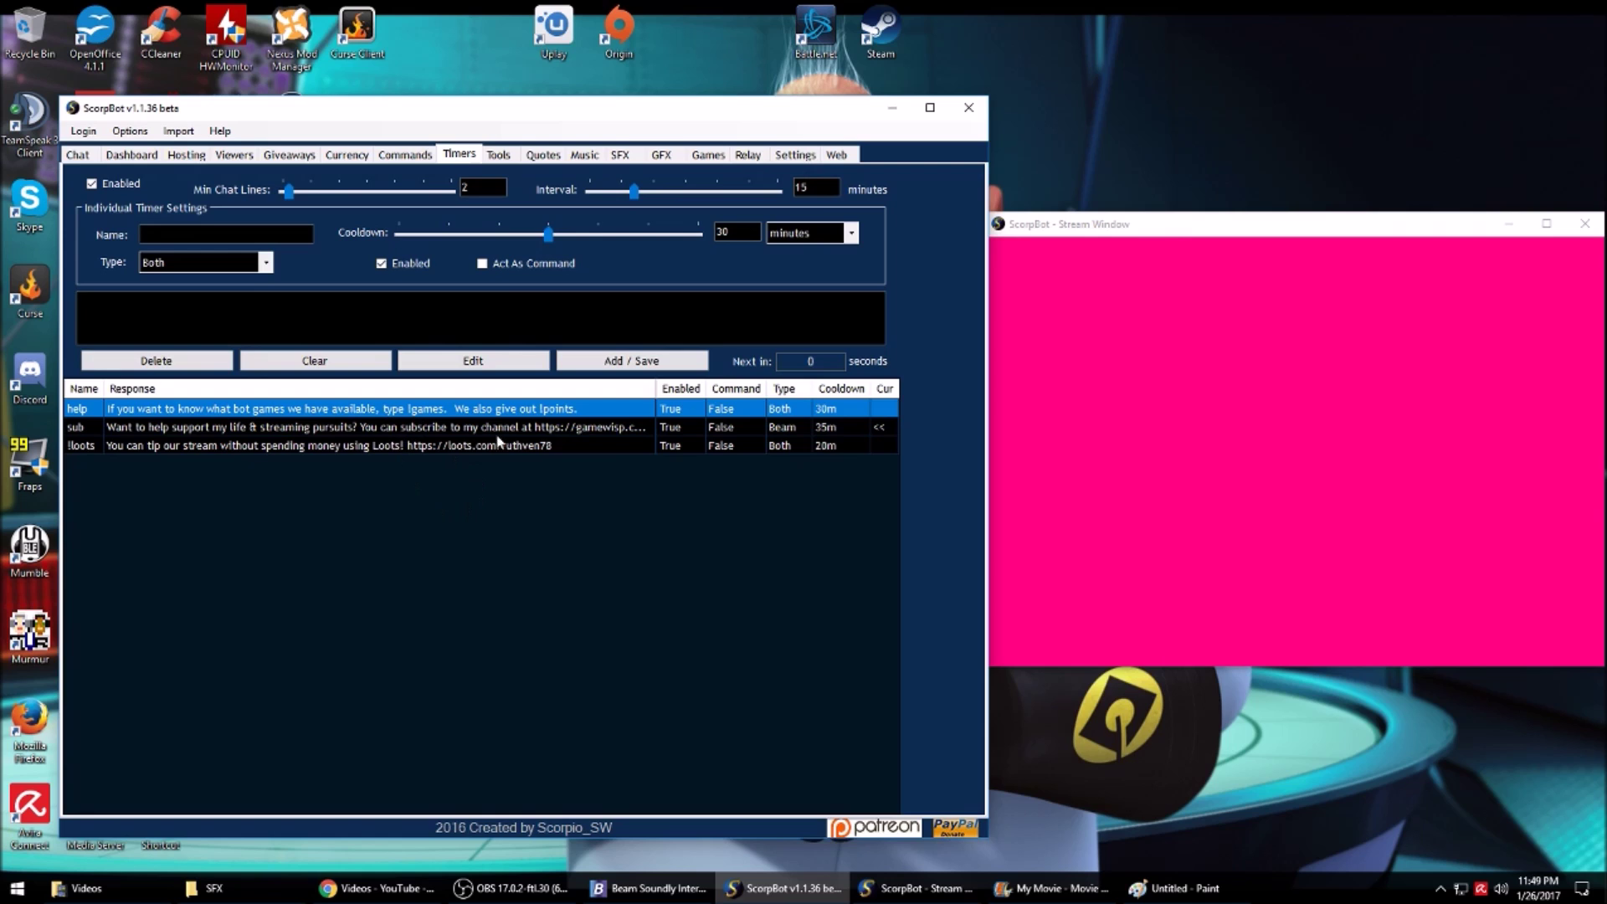
# Show the Onscreen Timer tool and select its minutes value
pyautogui.click(499, 157)
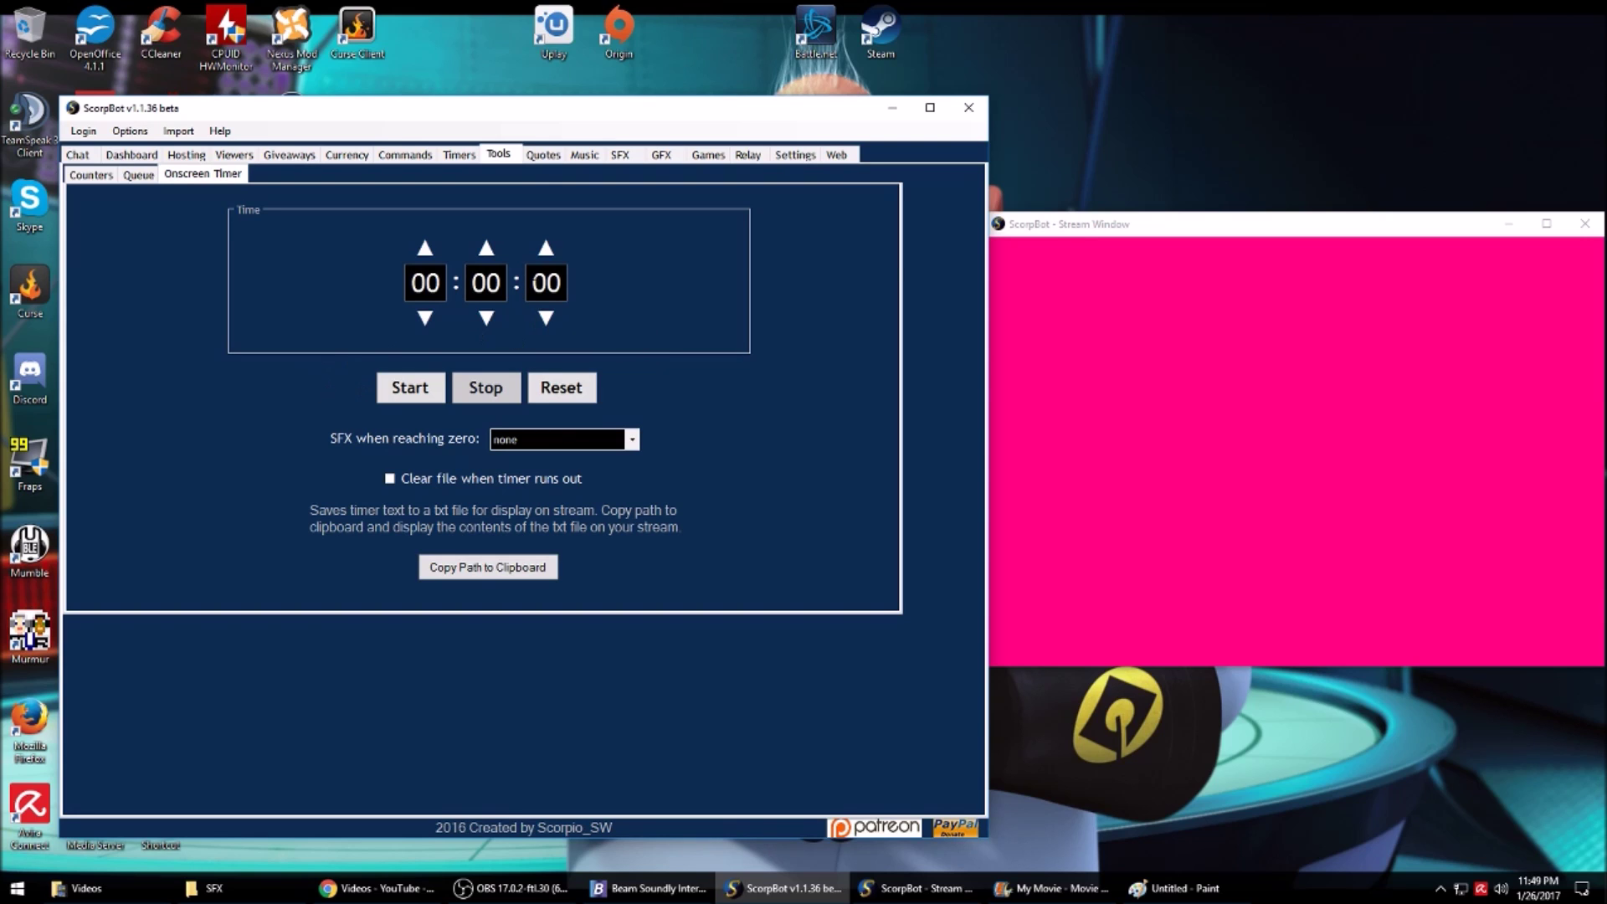
pyautogui.doubleClick(486, 283)
# Check the Queue tool, then show the Counters tool with !death, !win and !lose
pyautogui.click(140, 177)
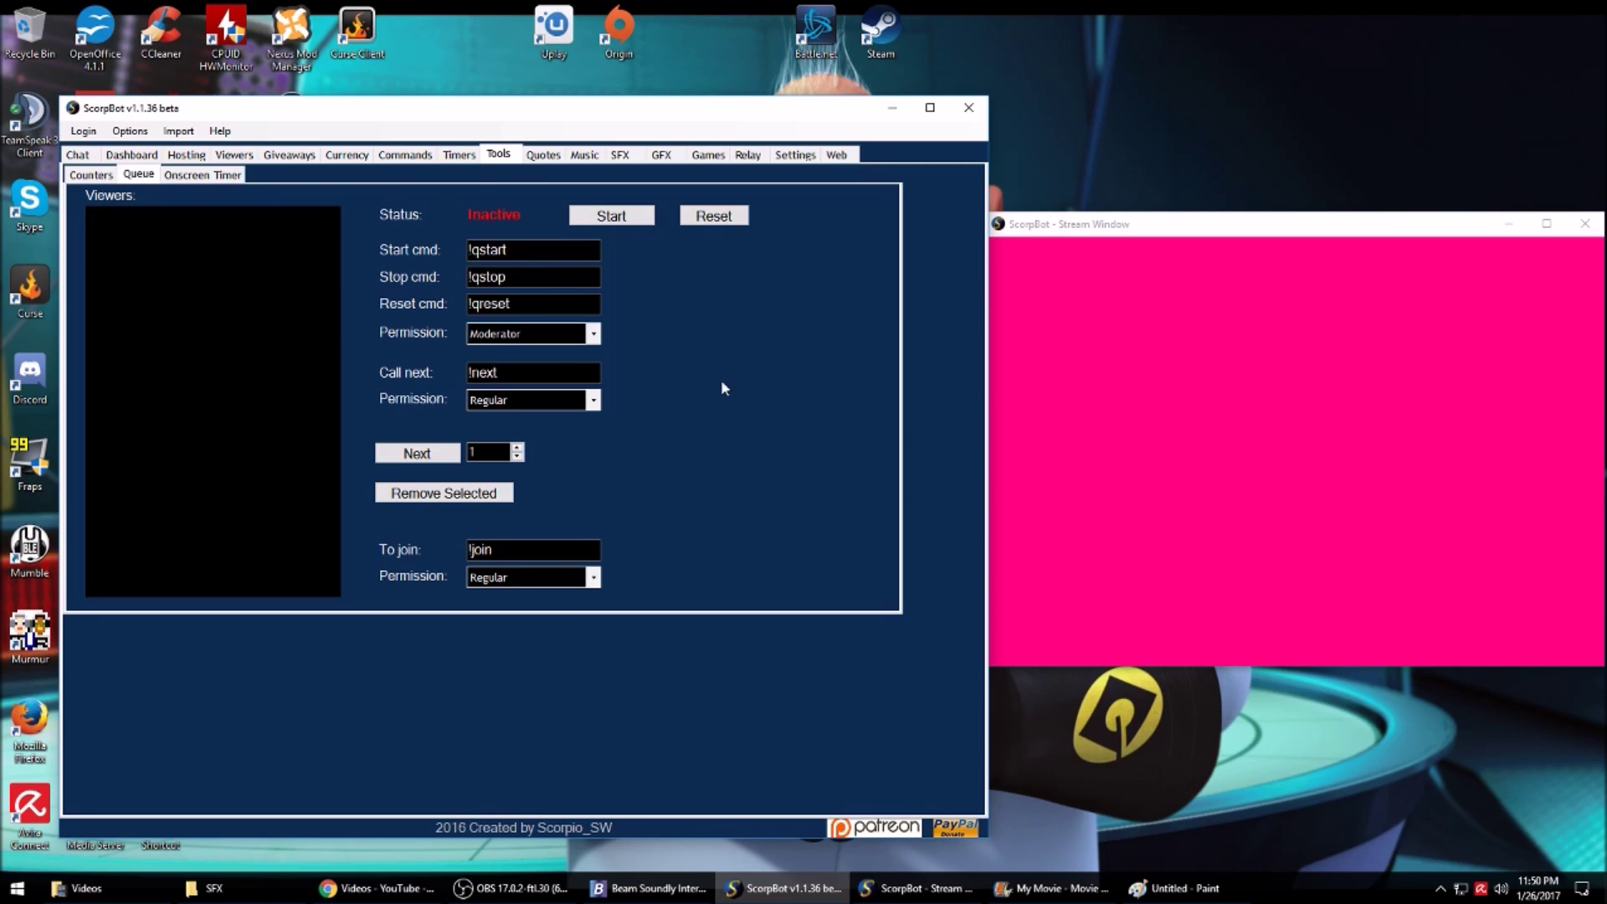
pyautogui.click(88, 174)
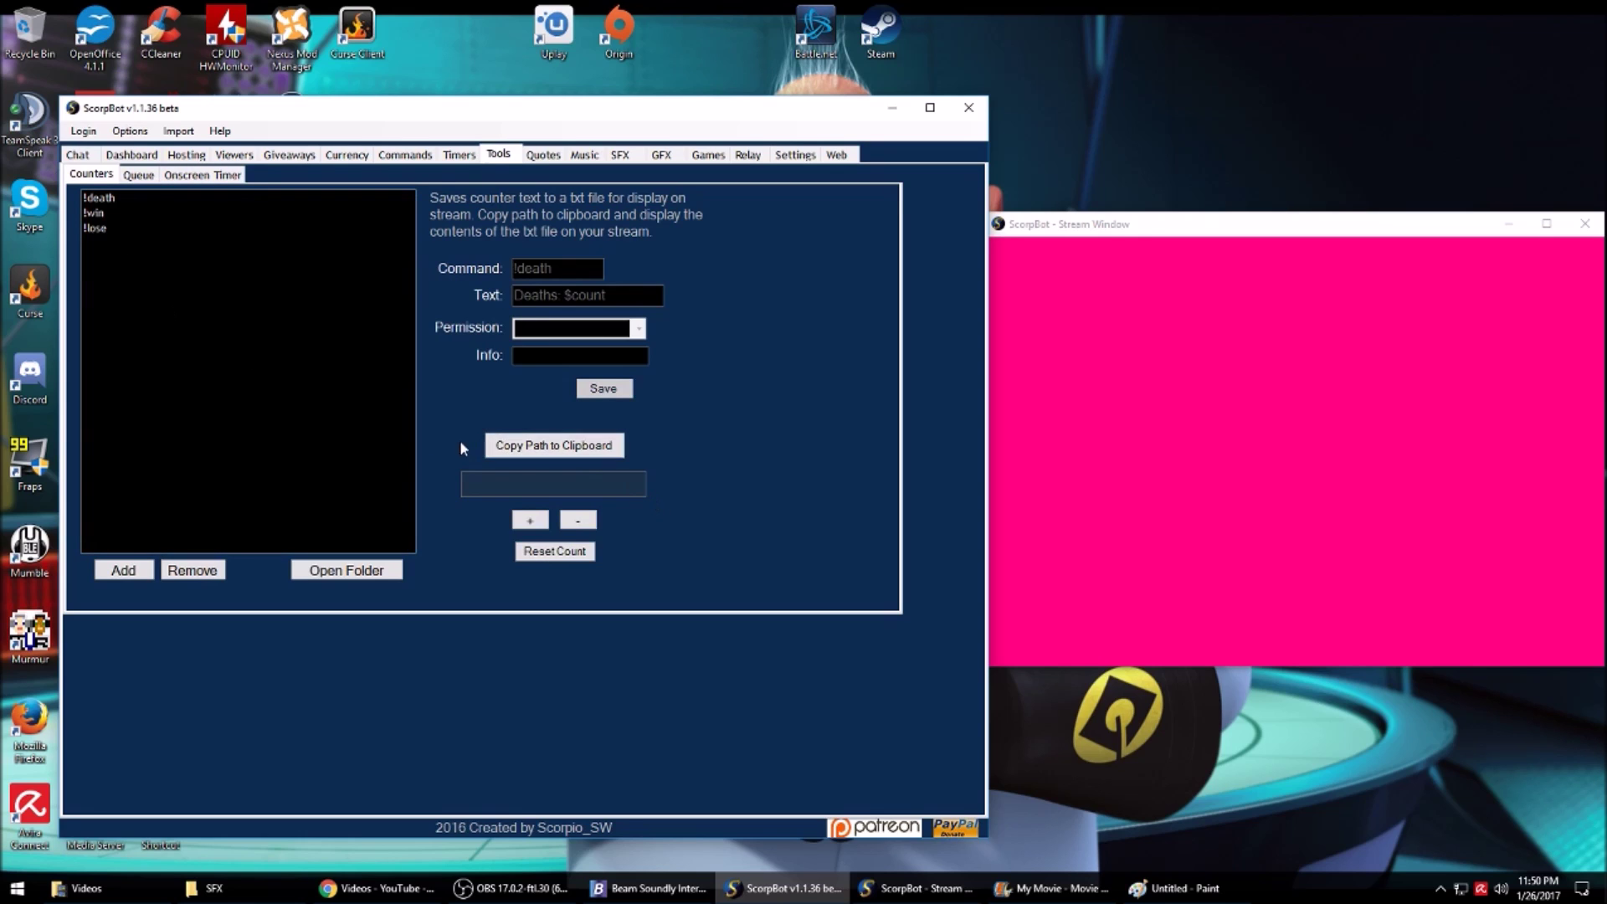
# Confirm the !death counter stays Moderator-only, then view the Quotes and Music pages
pyautogui.click(584, 447)
pyautogui.click(104, 199)
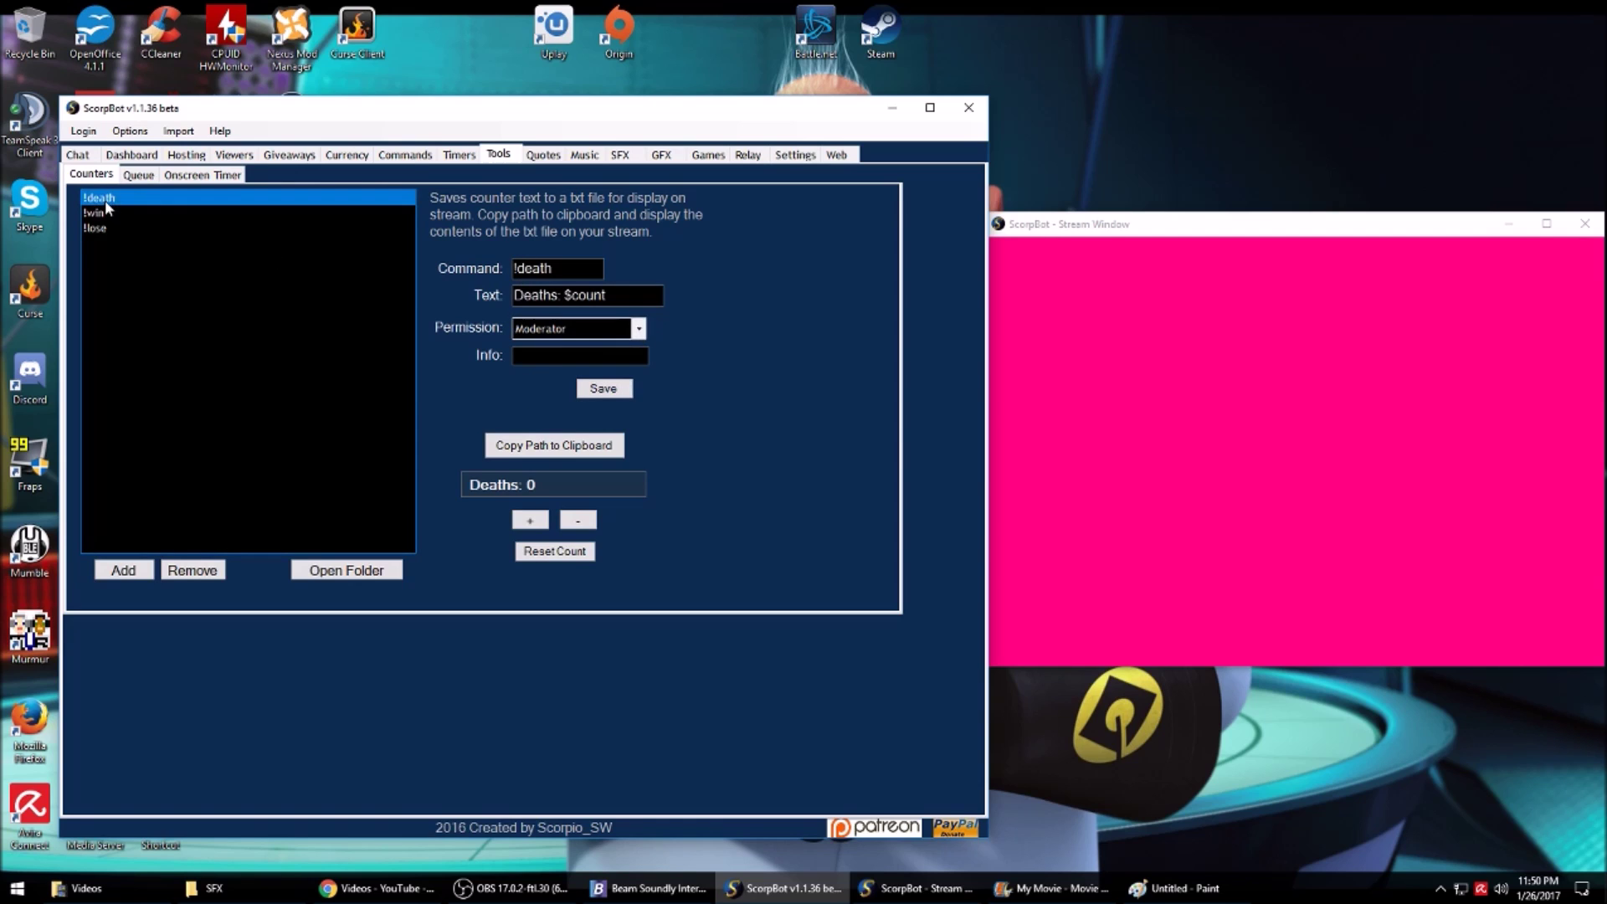
pyautogui.click(638, 328)
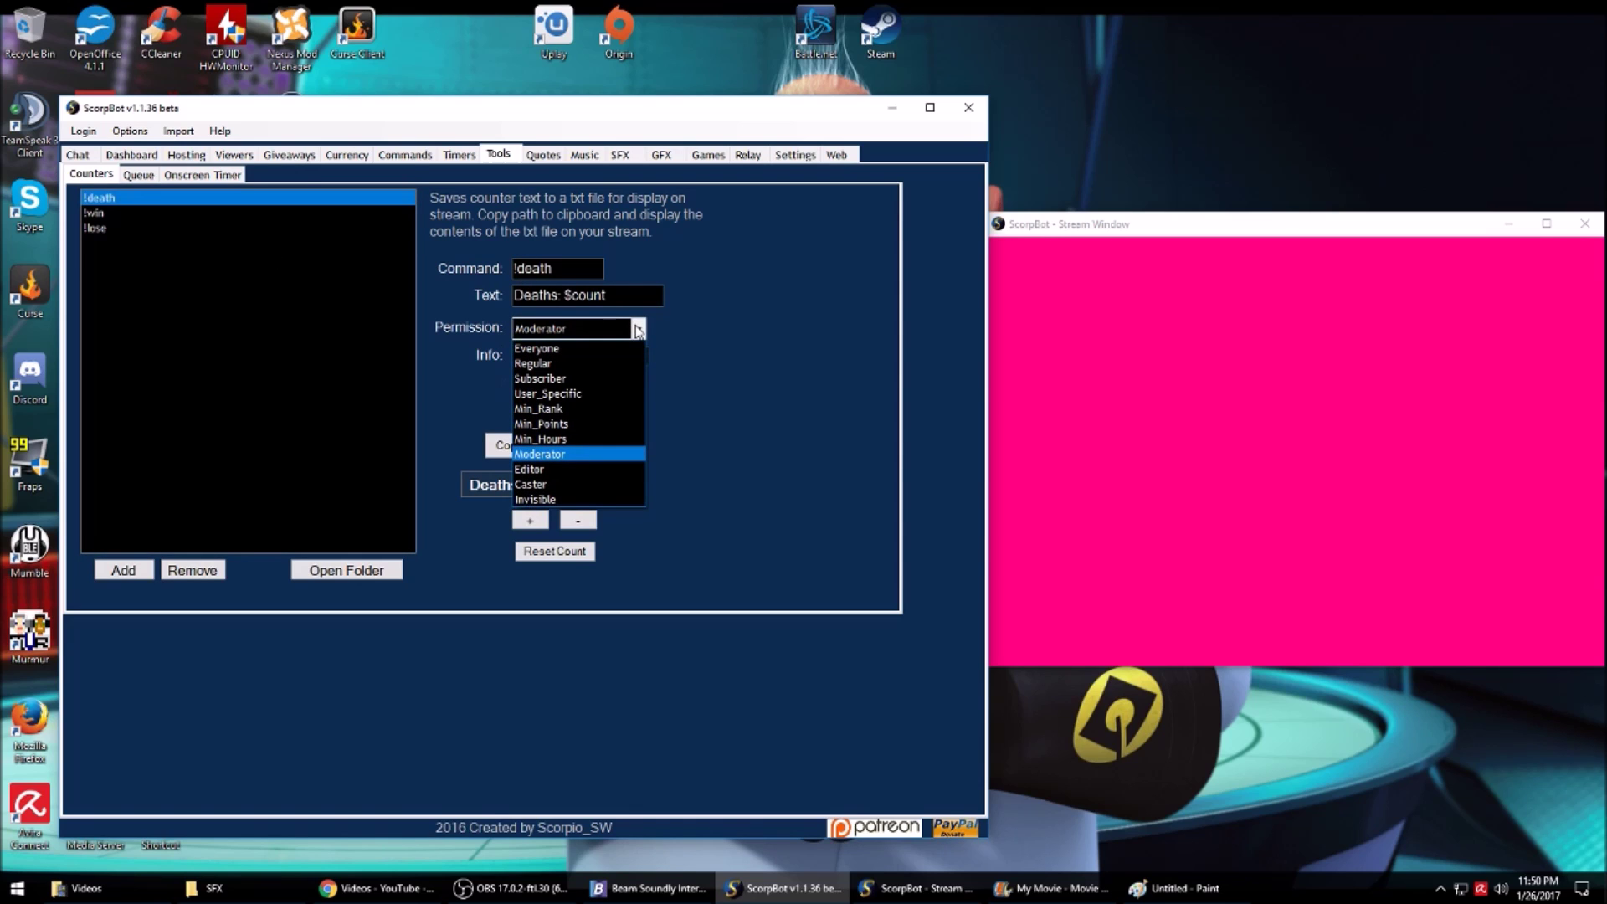
pyautogui.click(747, 343)
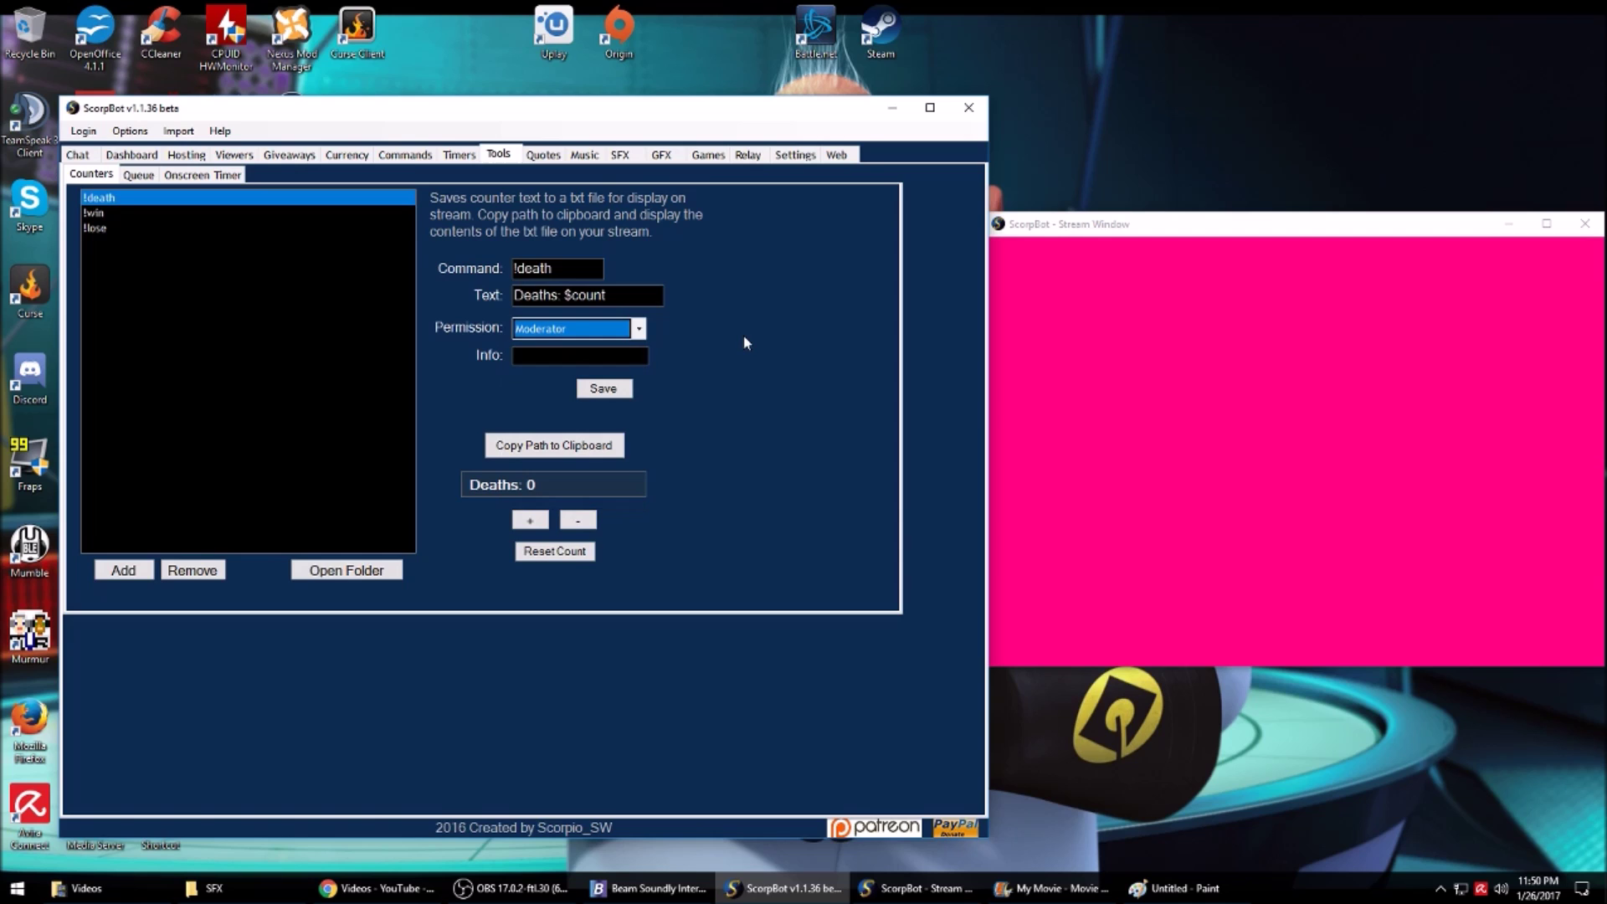
pyautogui.click(544, 158)
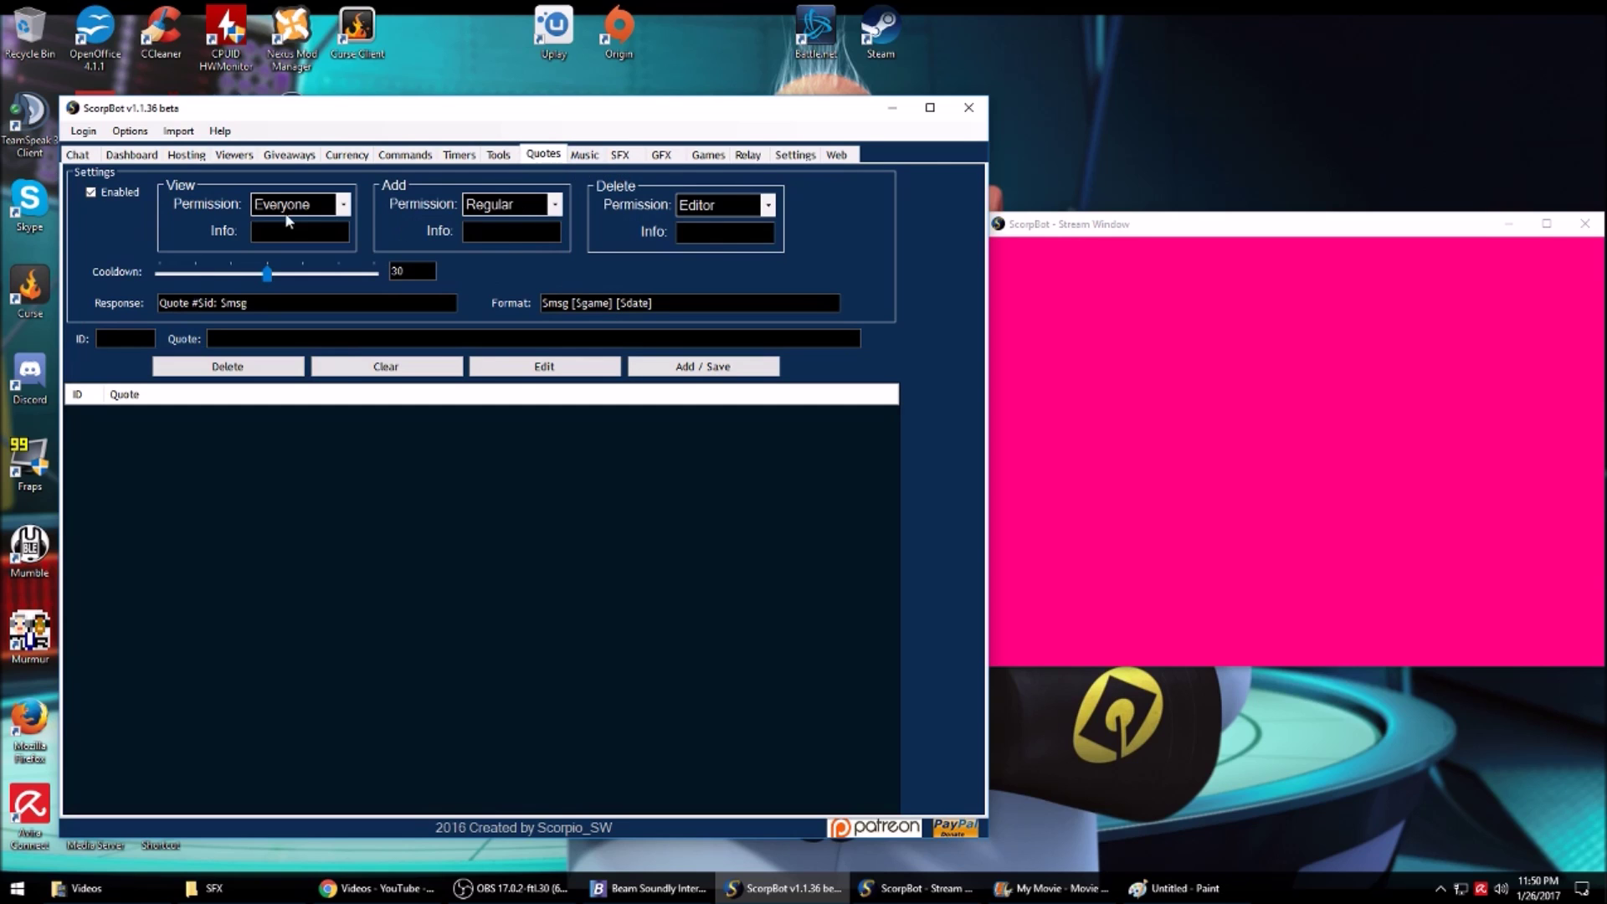
pyautogui.click(585, 155)
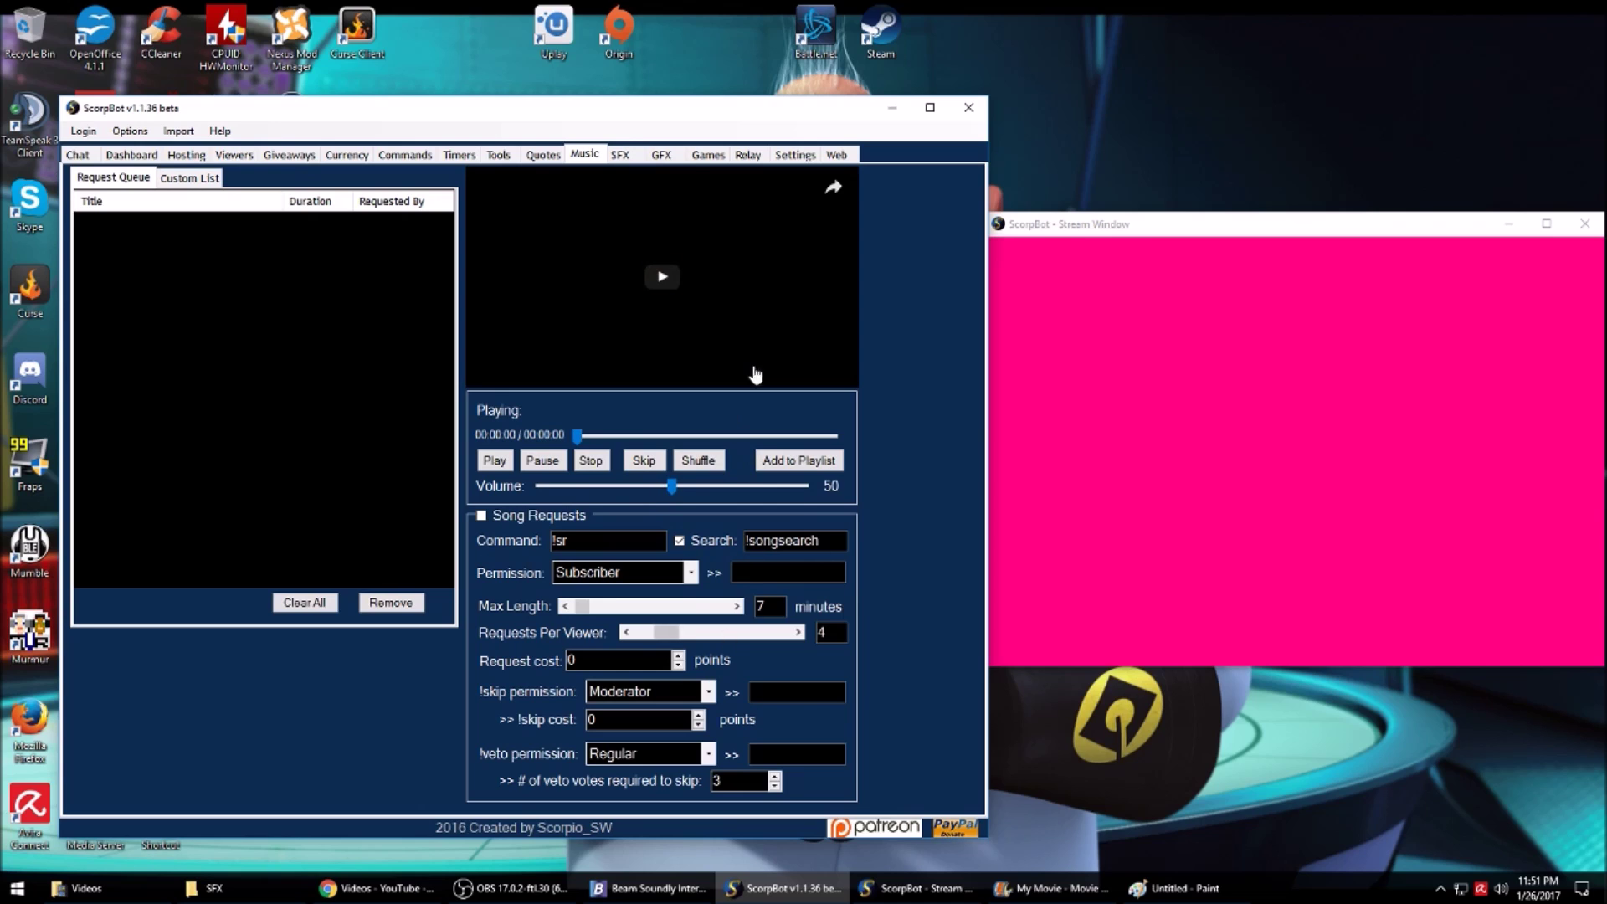
# Go to the SFX page and open its sound effects folder in File Explorer
pyautogui.click(619, 156)
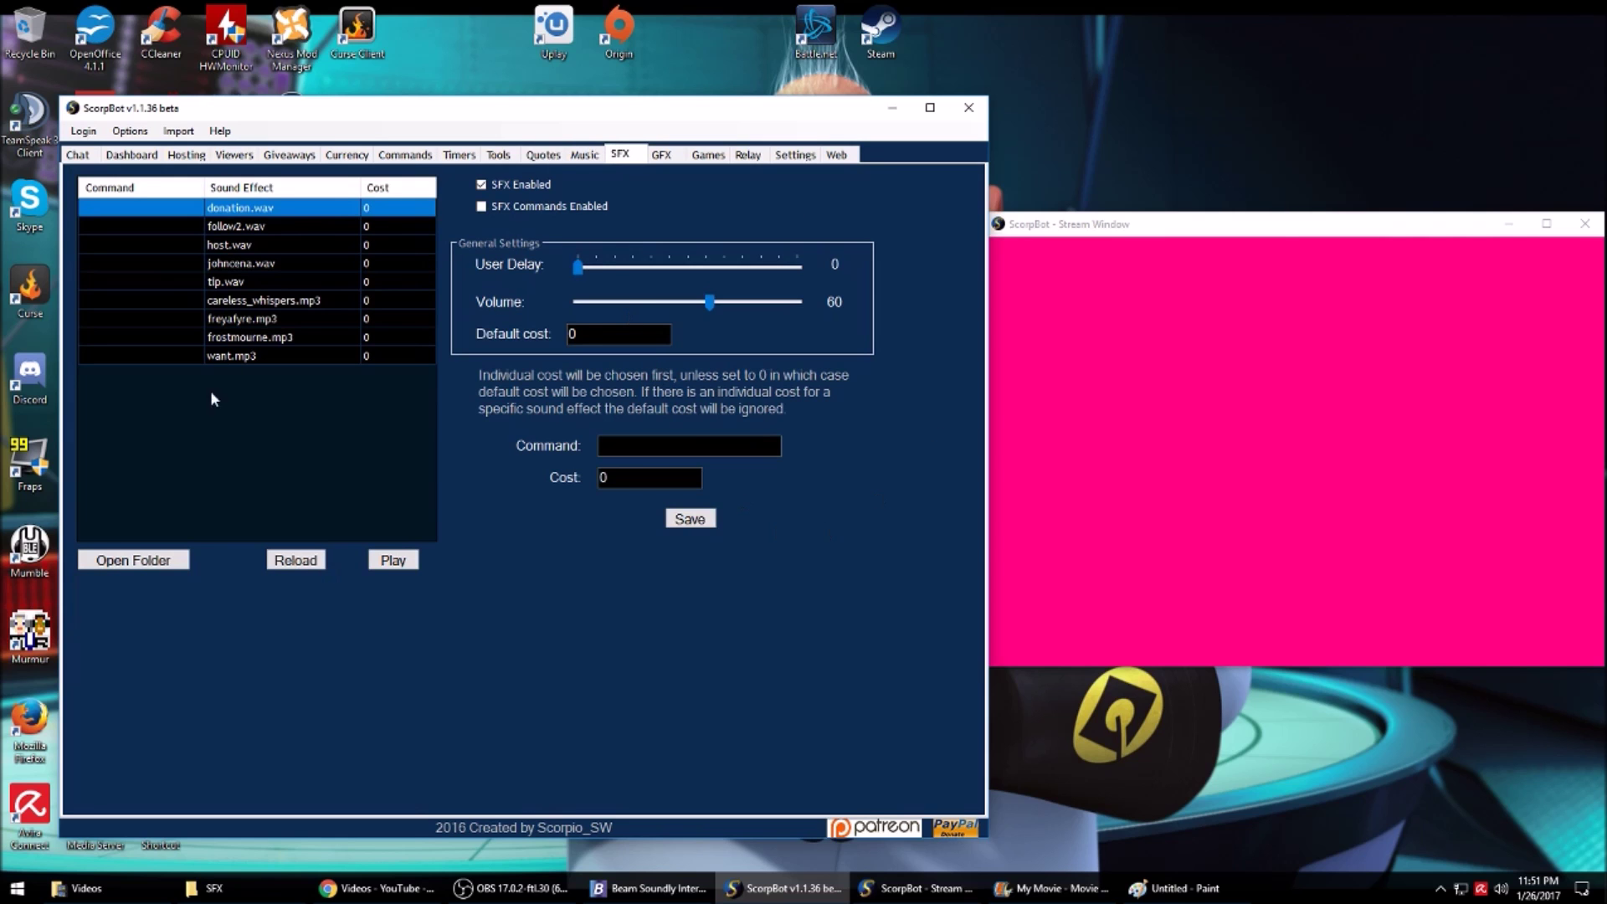
pyautogui.click(142, 561)
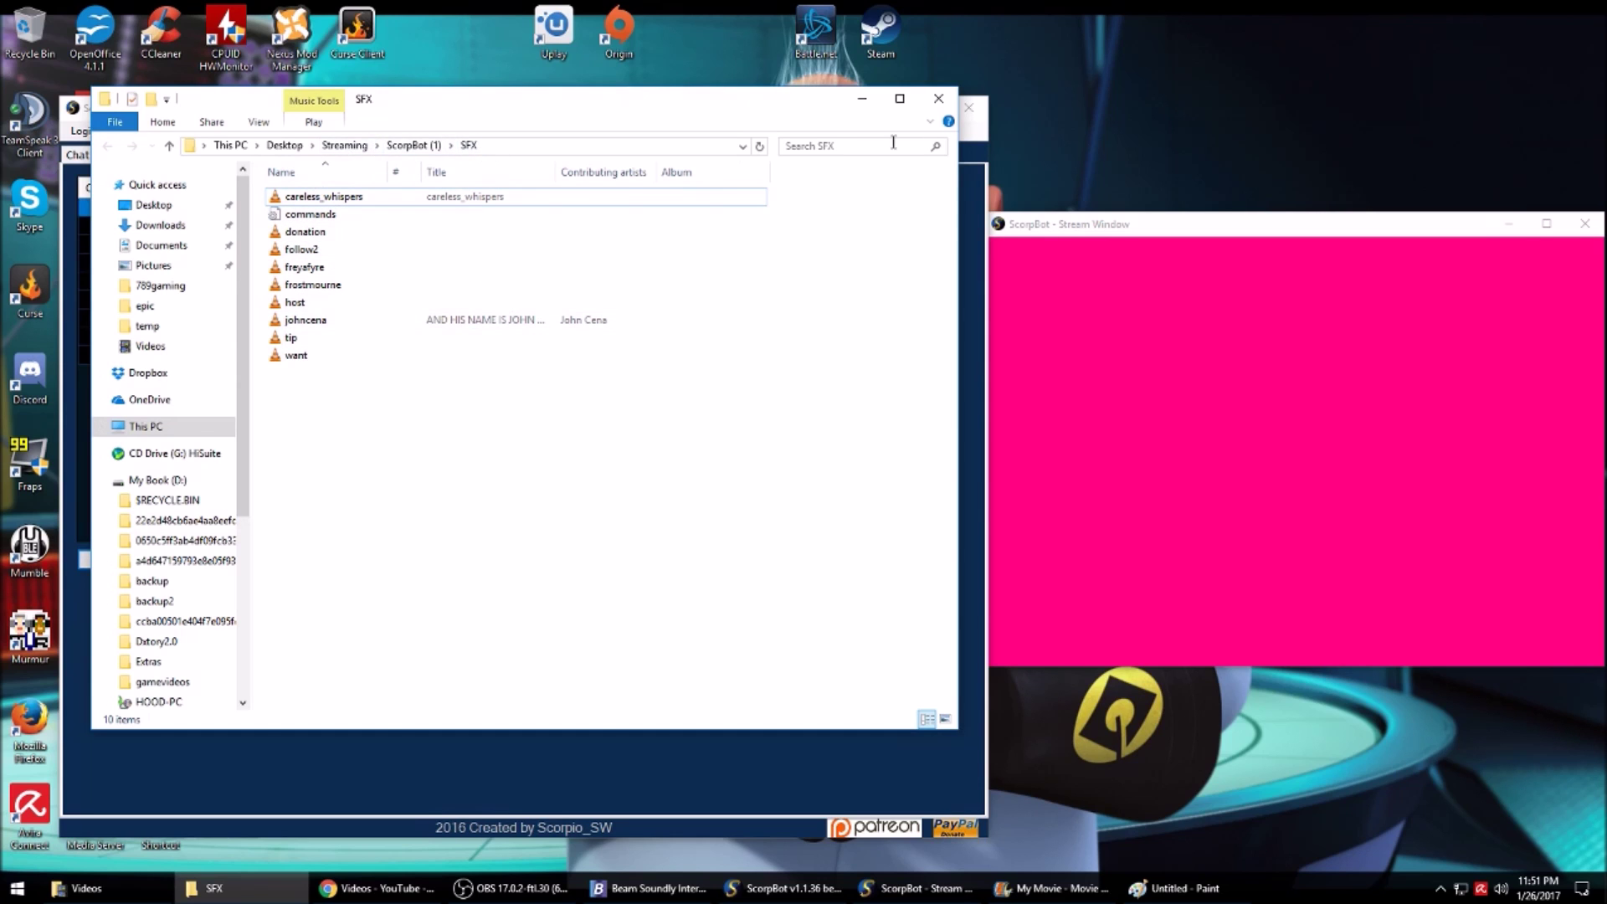
# Close the SFX Explorer window and reload ScorpBot's nine-sound SFX list
pyautogui.click(939, 98)
pyautogui.click(303, 560)
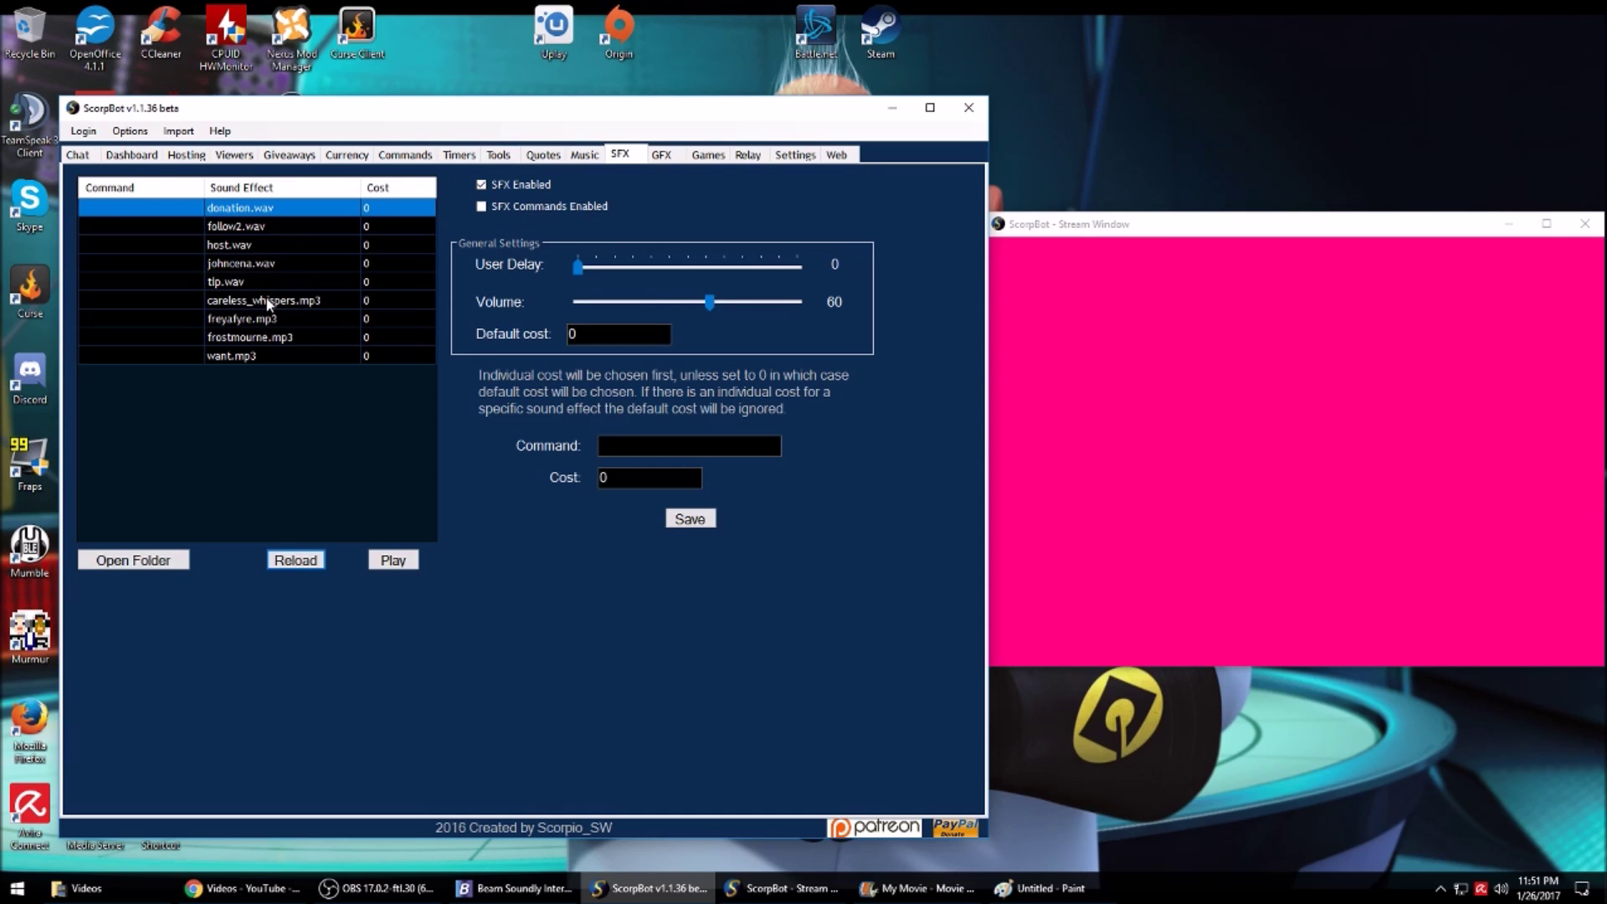
# Select johncena.wav, then switch to GFX alerts and load the tip alert's settings
pyautogui.click(248, 266)
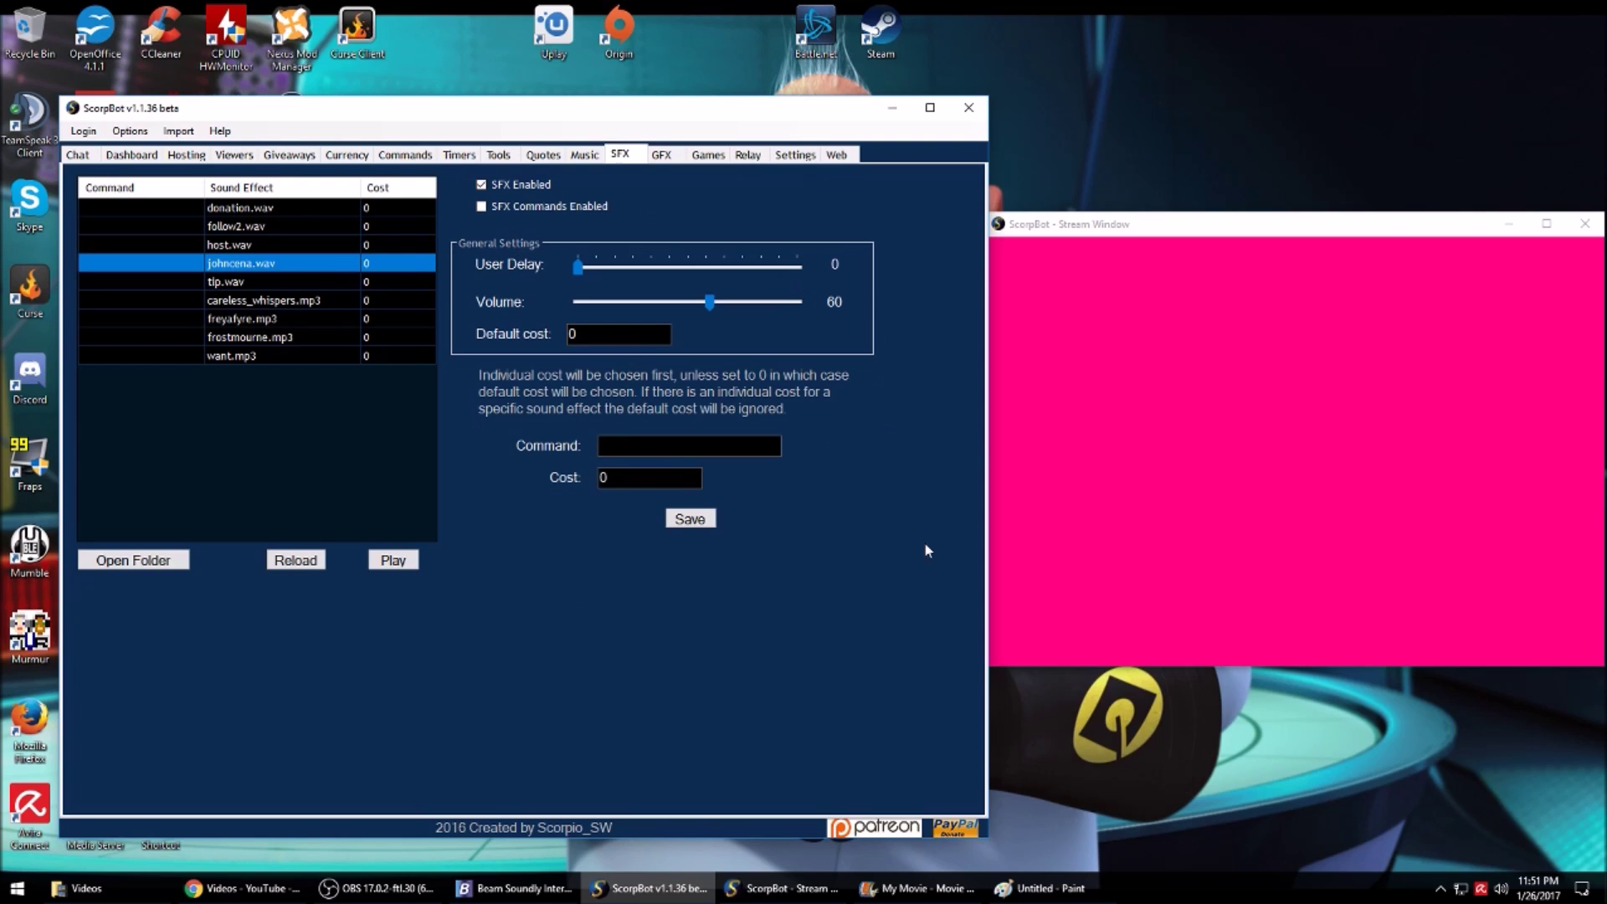
pyautogui.click(661, 154)
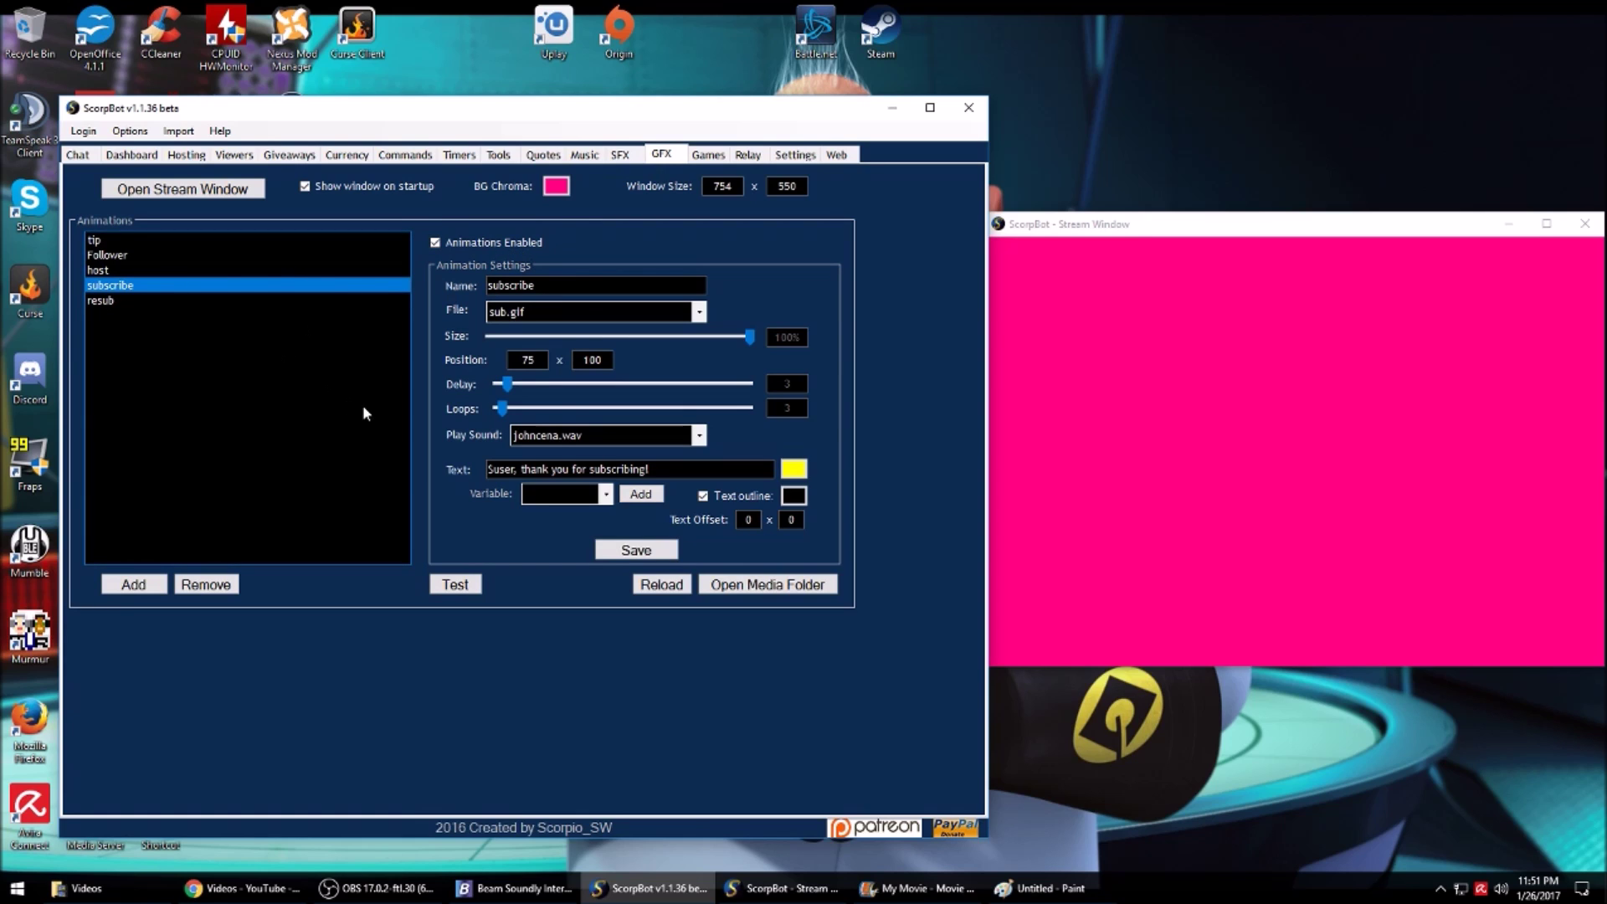
pyautogui.click(107, 242)
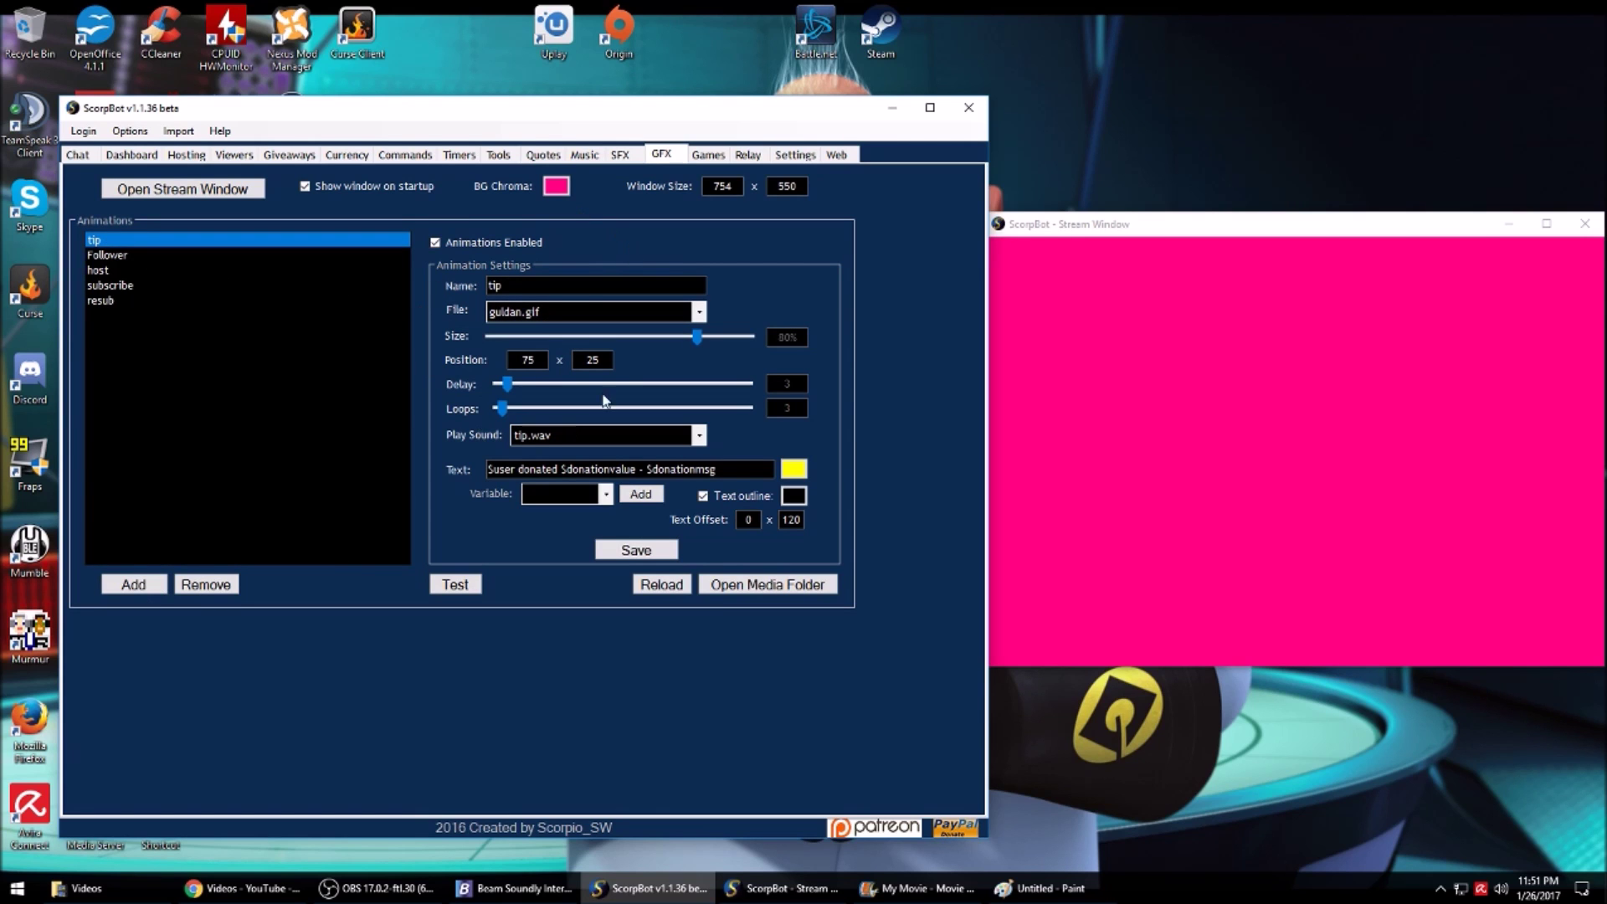
# Browse the alert Media folder and keep guldan.gif as the tip animation
pyautogui.click(753, 586)
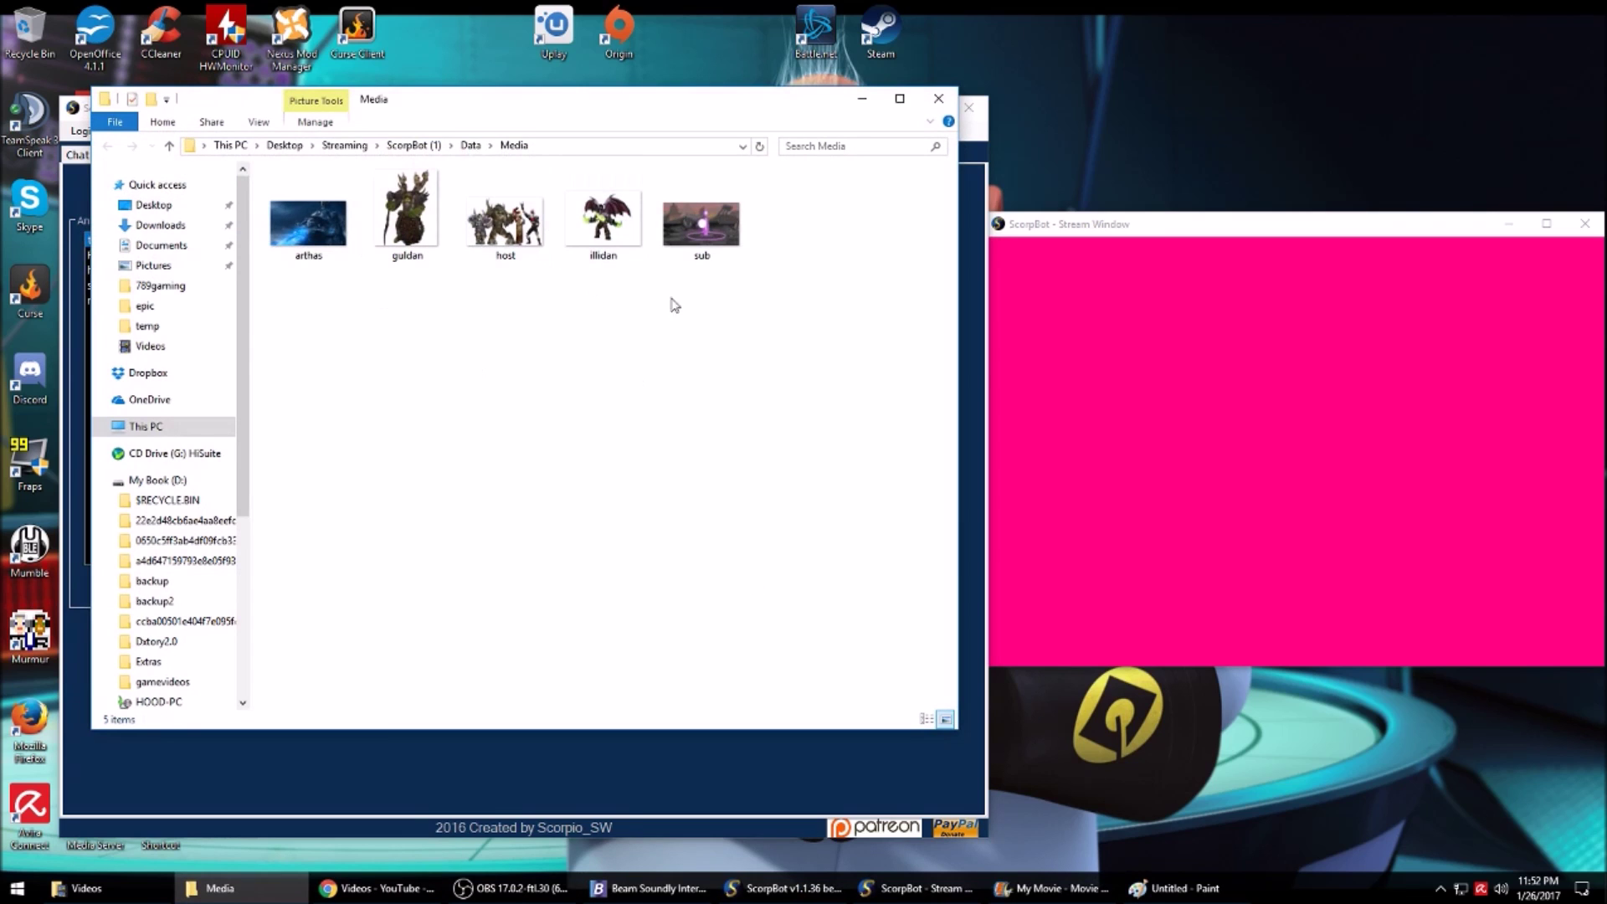
pyautogui.click(939, 98)
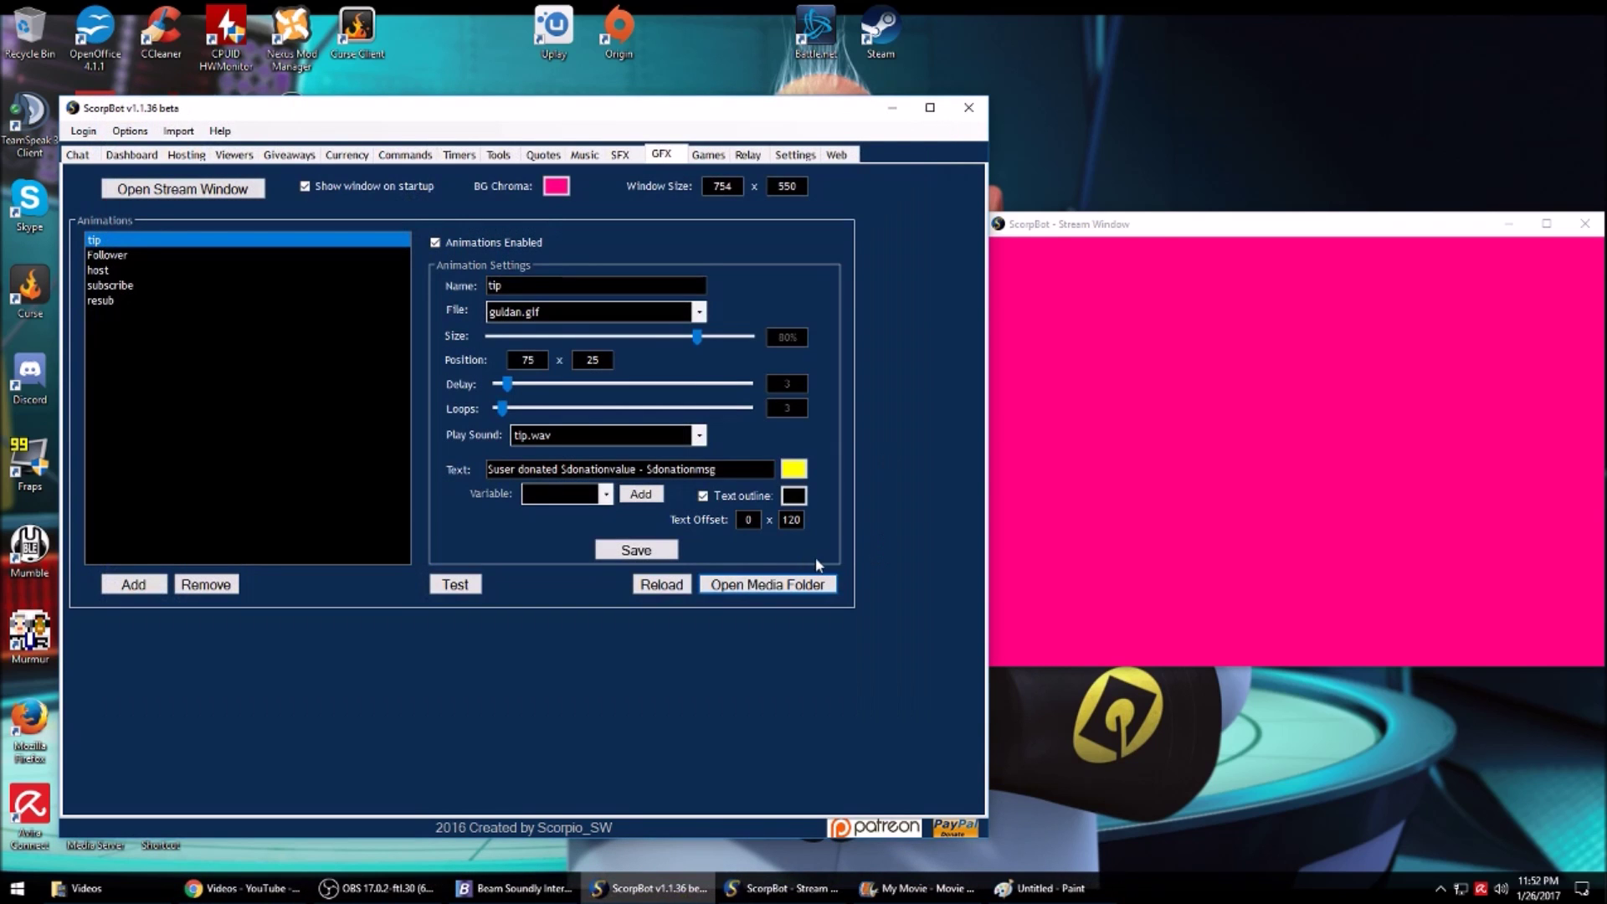
pyautogui.click(699, 312)
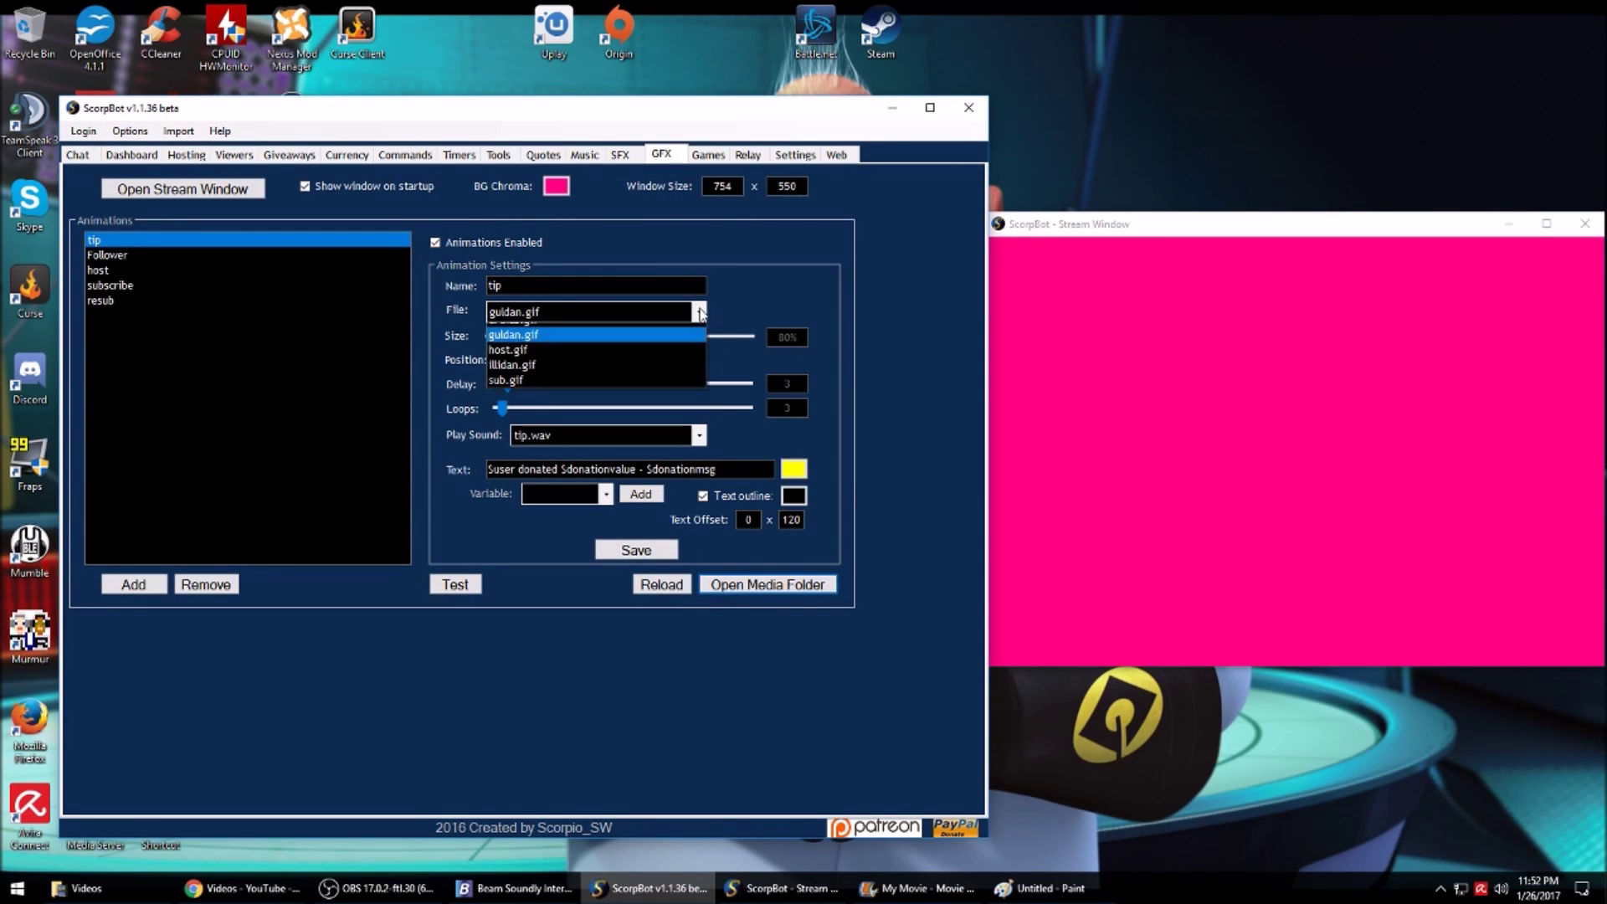
pyautogui.click(768, 308)
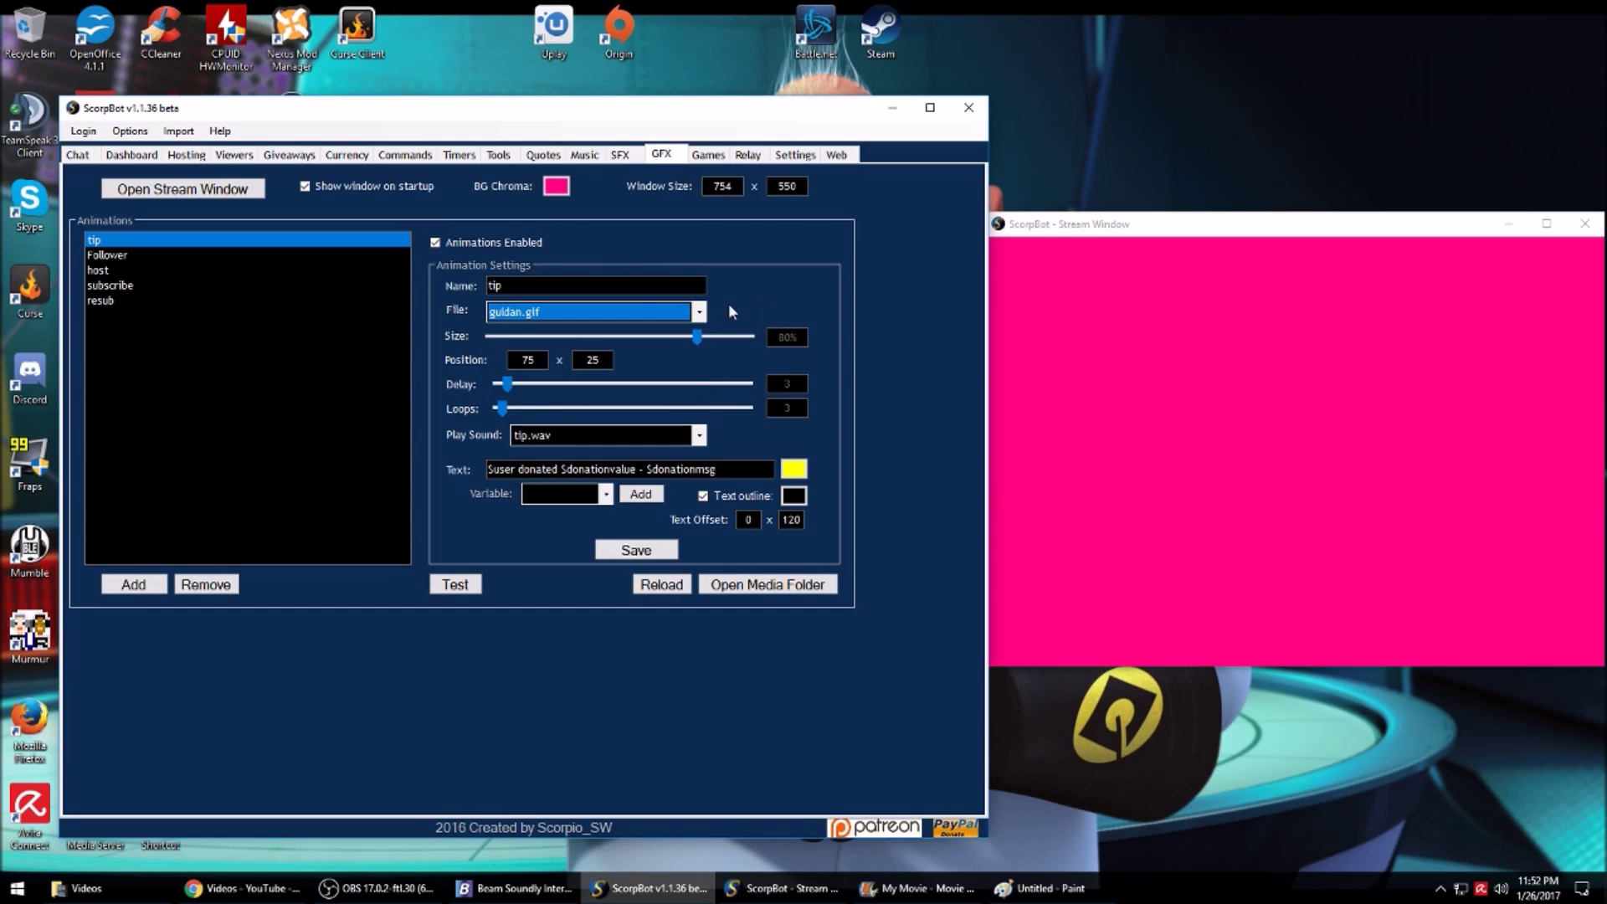
# Review the alert text variables, move the window up-left, and test the tip alert
pyautogui.click(605, 494)
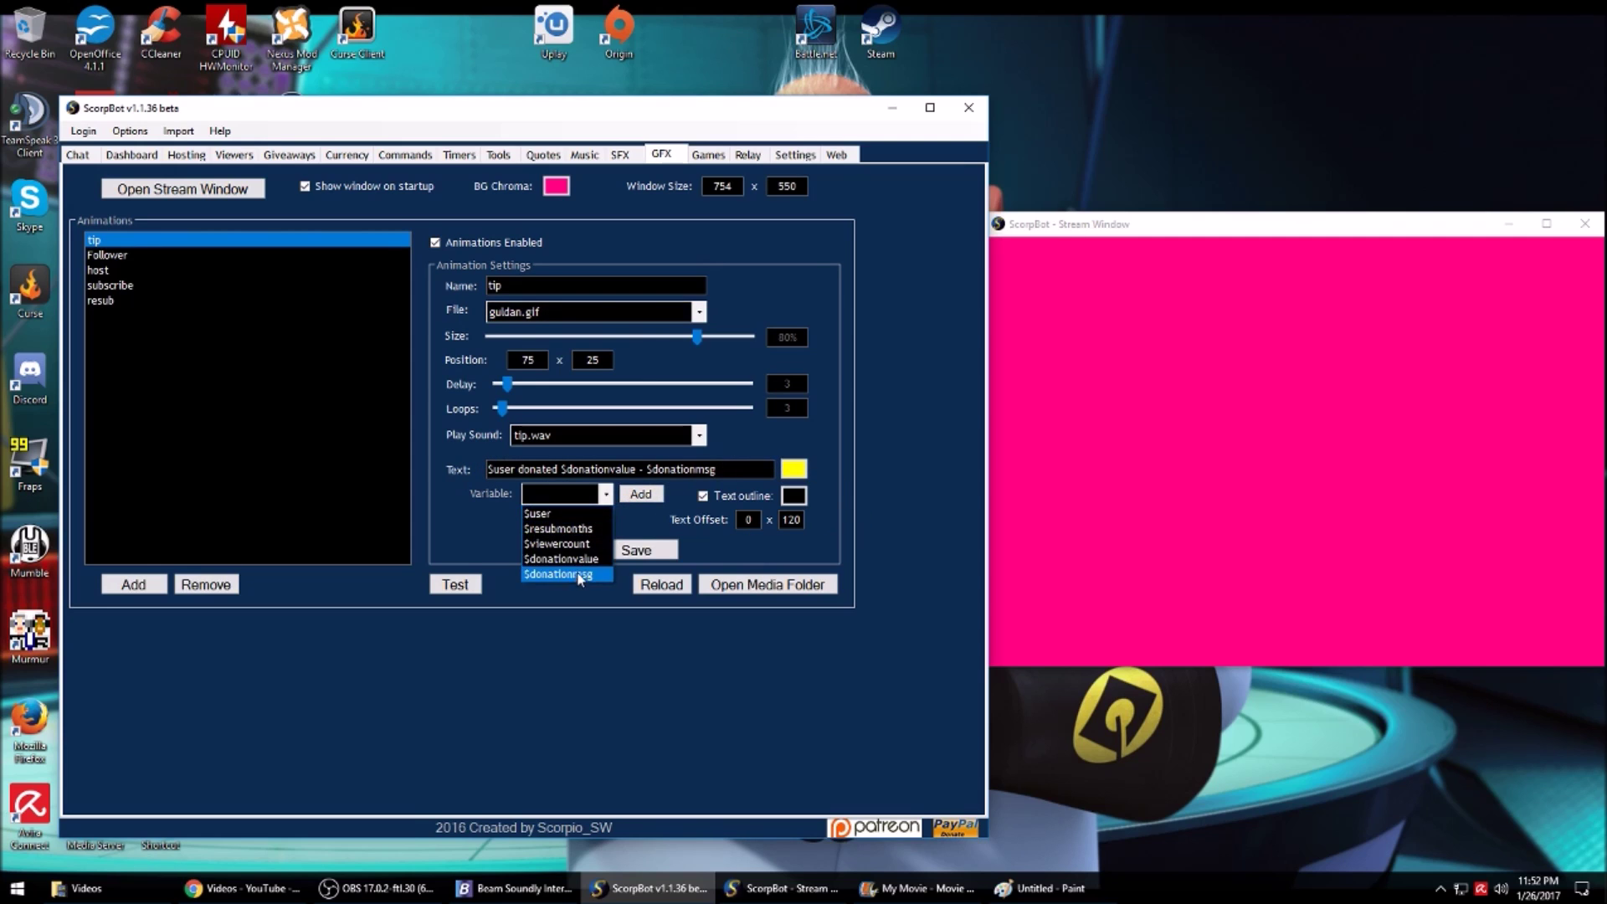
pyautogui.click(488, 540)
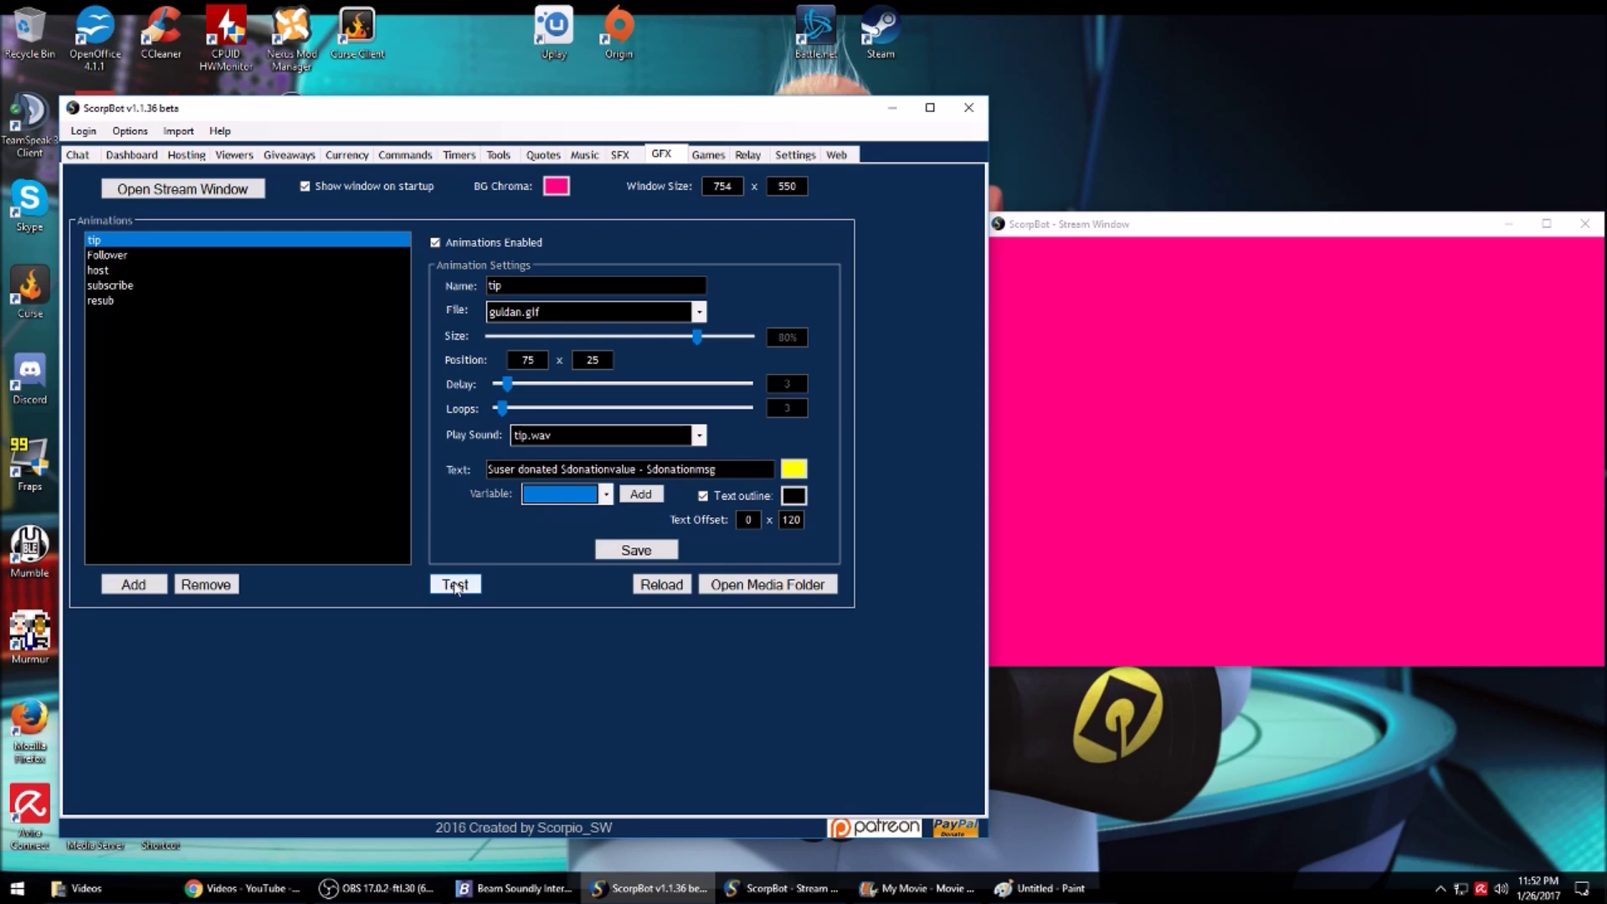
pyautogui.moveTo(743, 115); pyautogui.dragTo(715, 96)
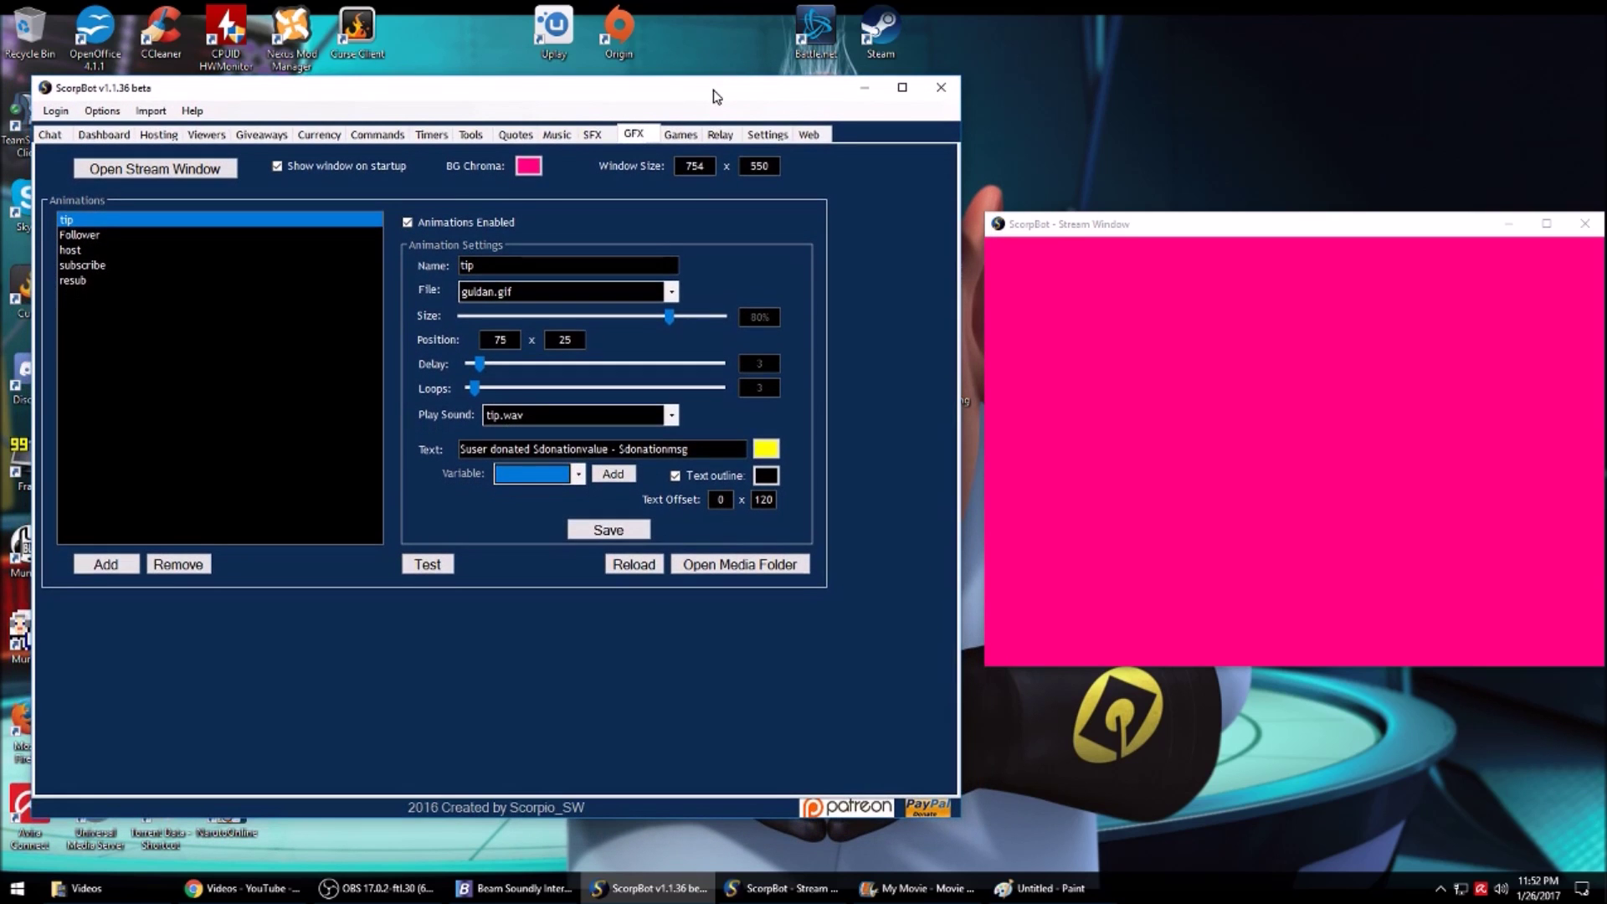
pyautogui.click(431, 566)
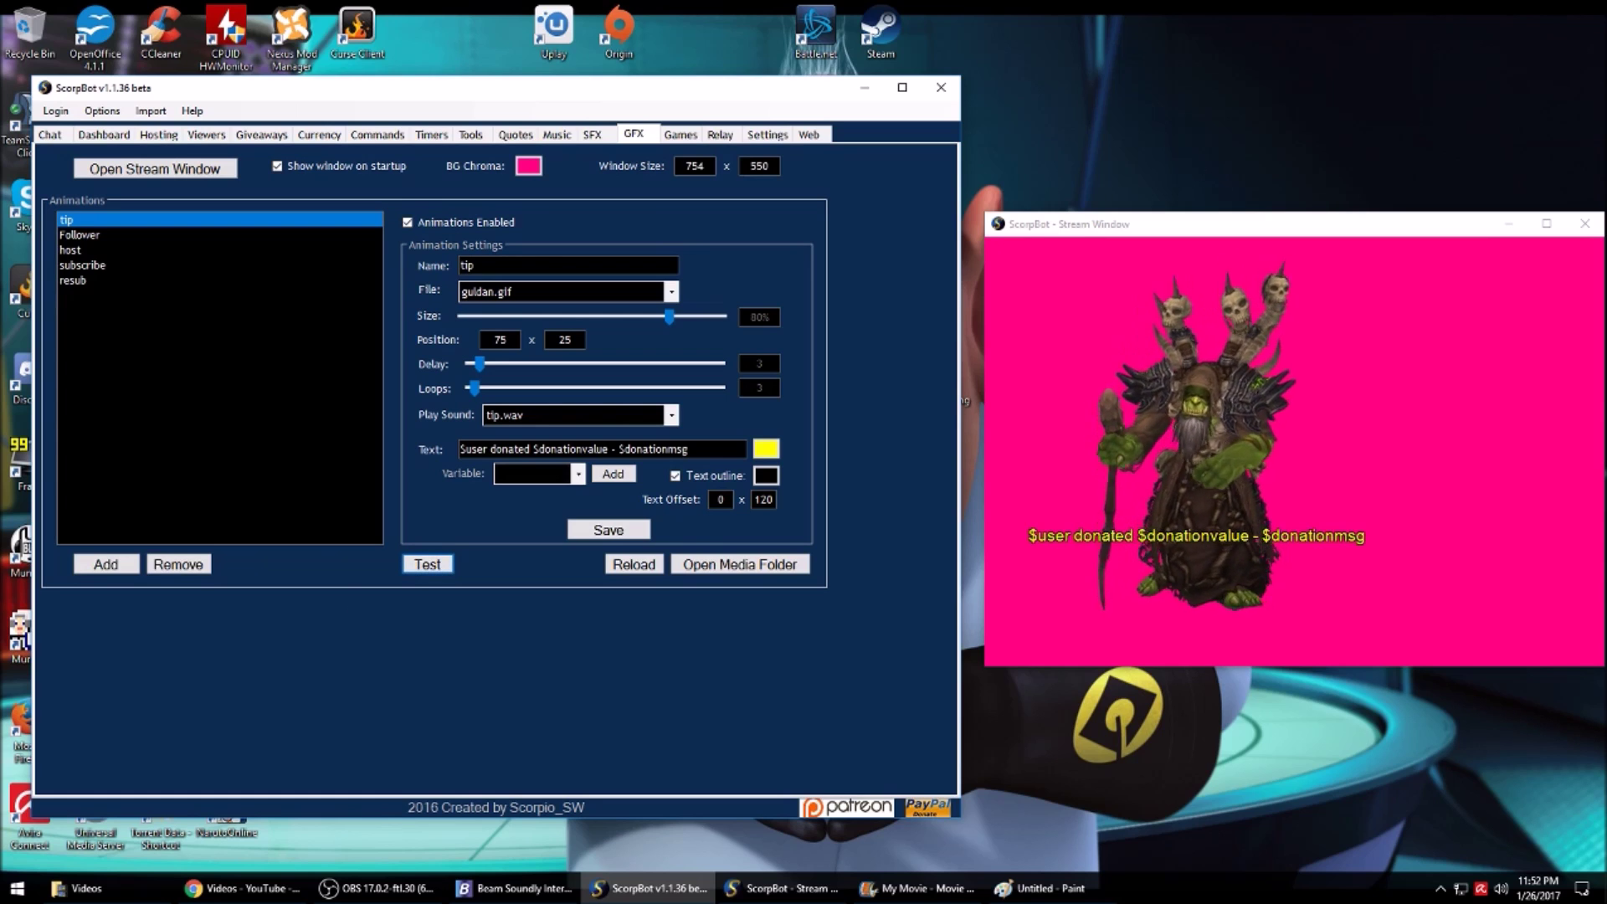
# Switch to OBS to watch the tip alert play, then return to ScorpBot
pyautogui.hotkey('alt', 'Tab')
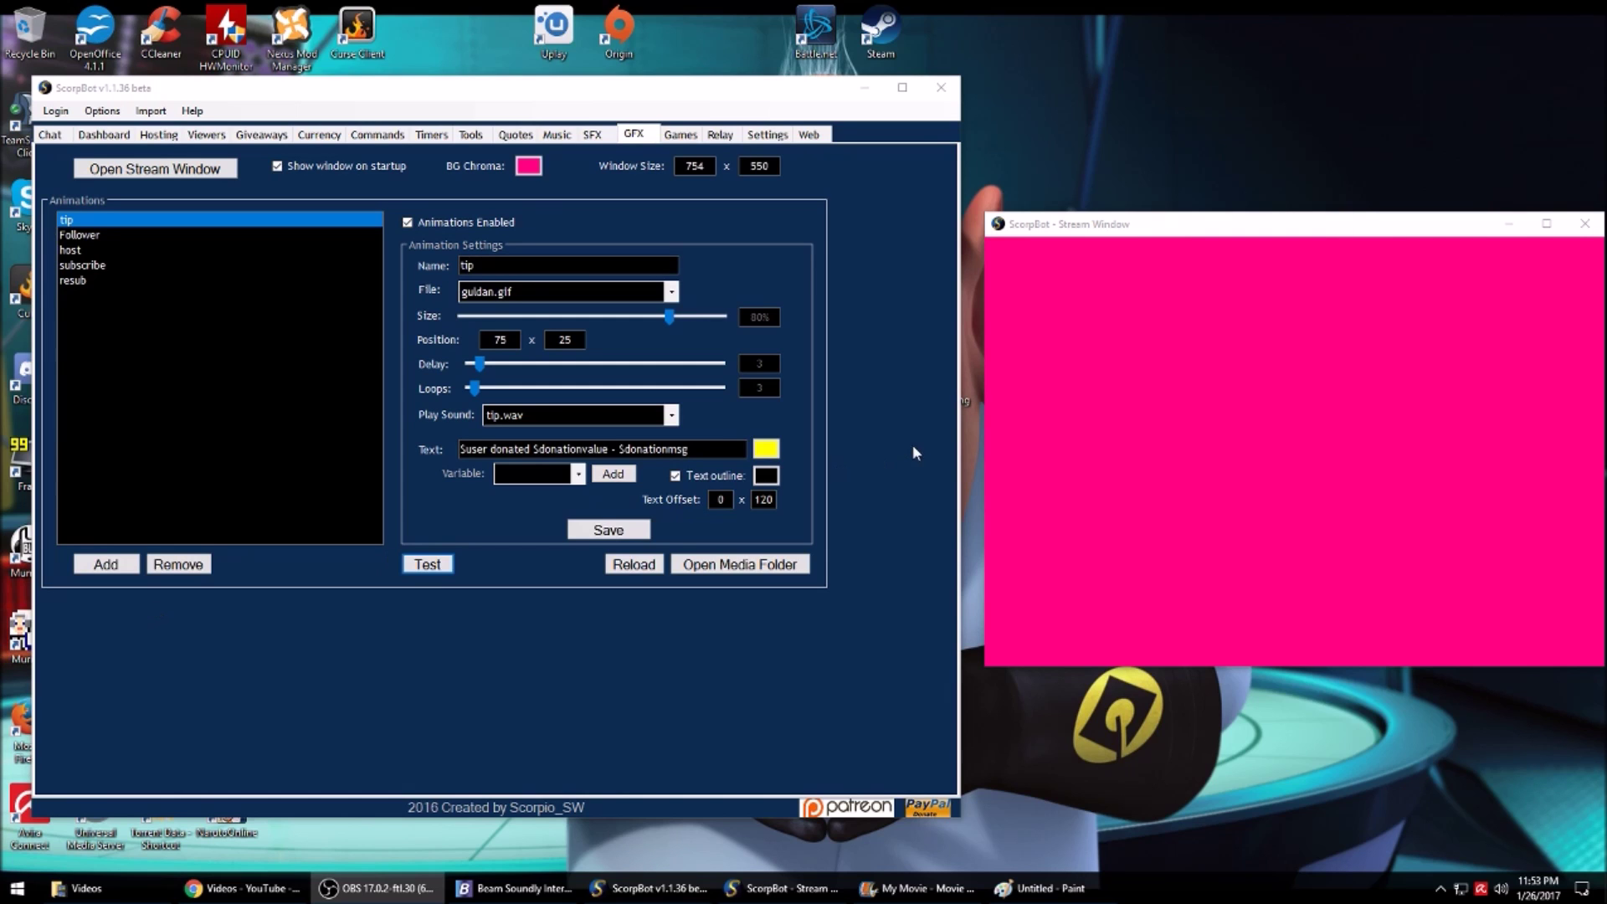
pyautogui.click(448, 566)
# Replay the tip alert test with the stream window nudged left, then test Follower
pyautogui.click(448, 567)
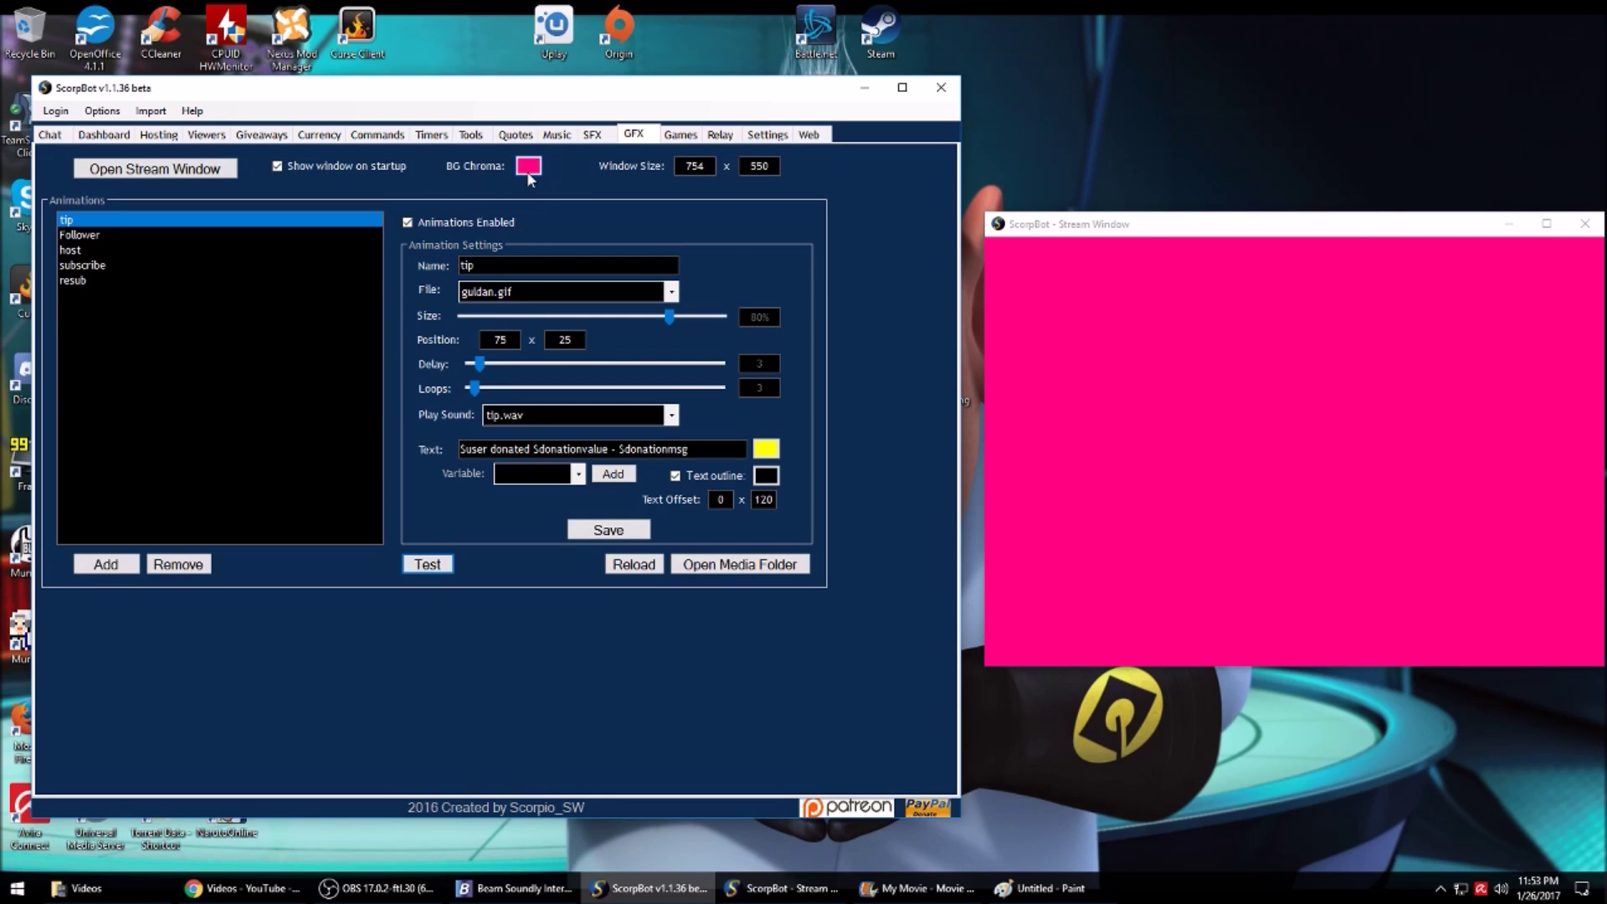
pyautogui.moveTo(1219, 224); pyautogui.dragTo(1205, 227)
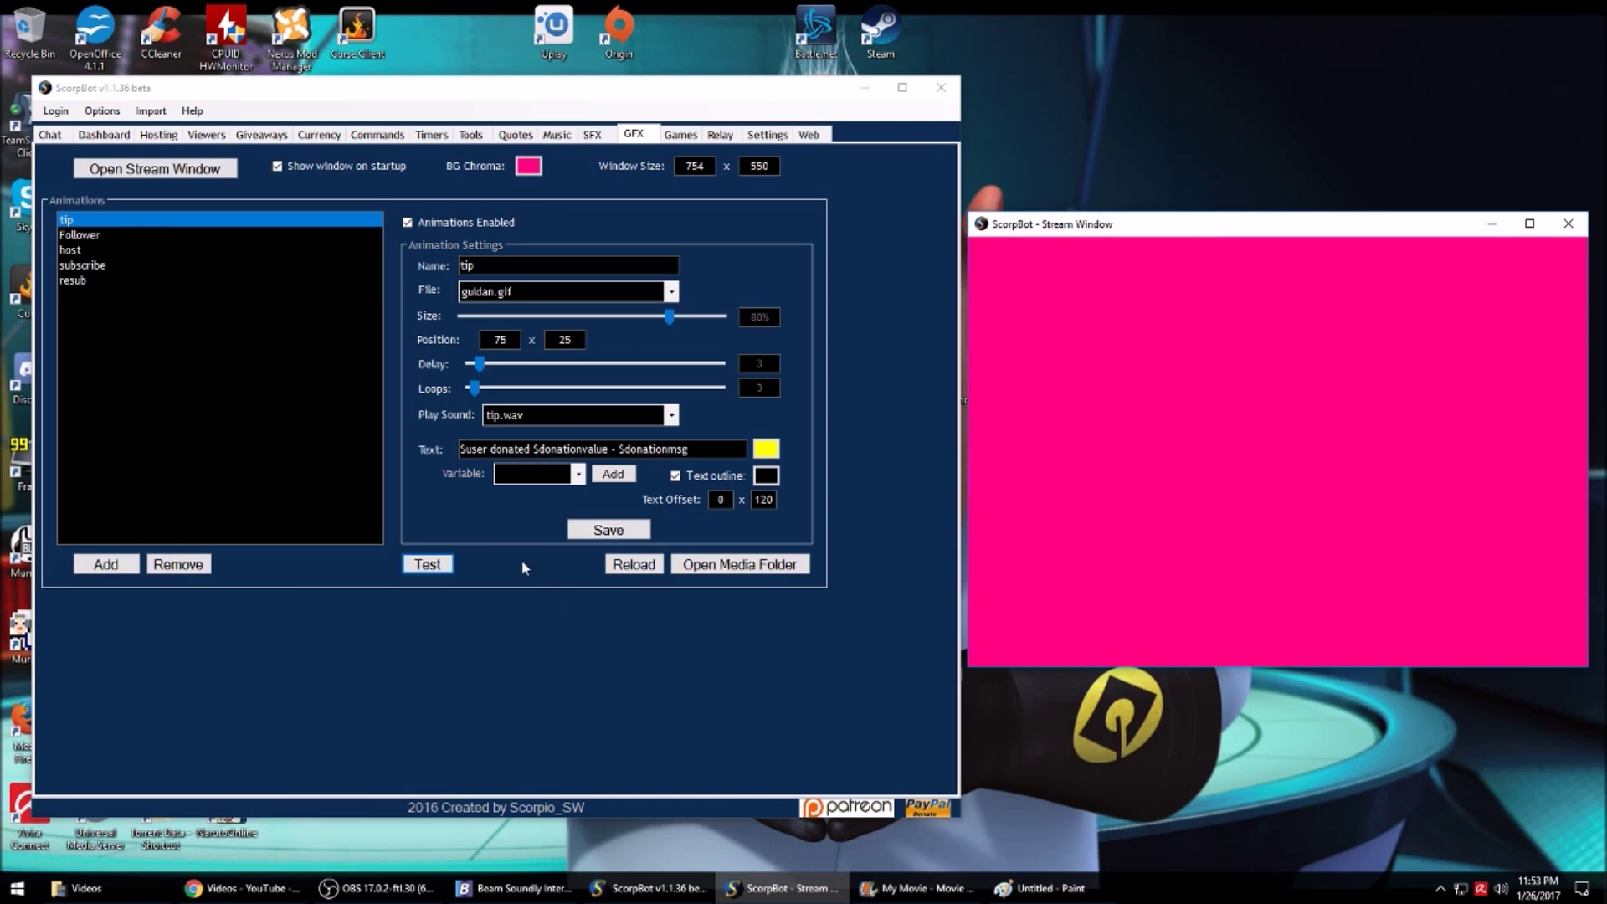
pyautogui.click(427, 564)
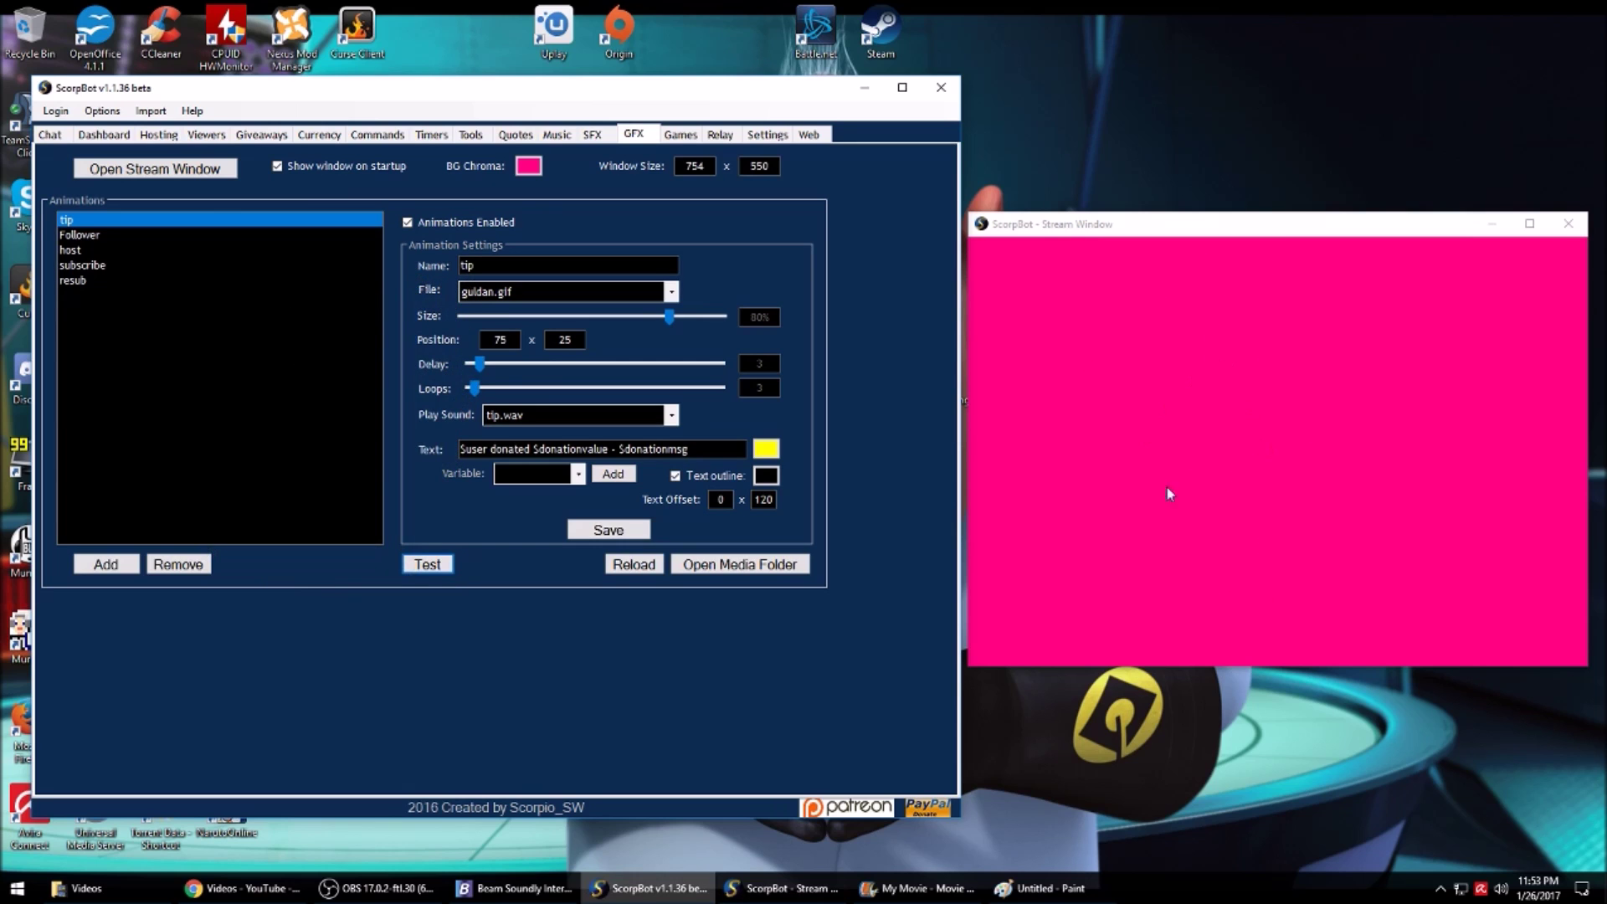
pyautogui.click(90, 238)
pyautogui.click(433, 567)
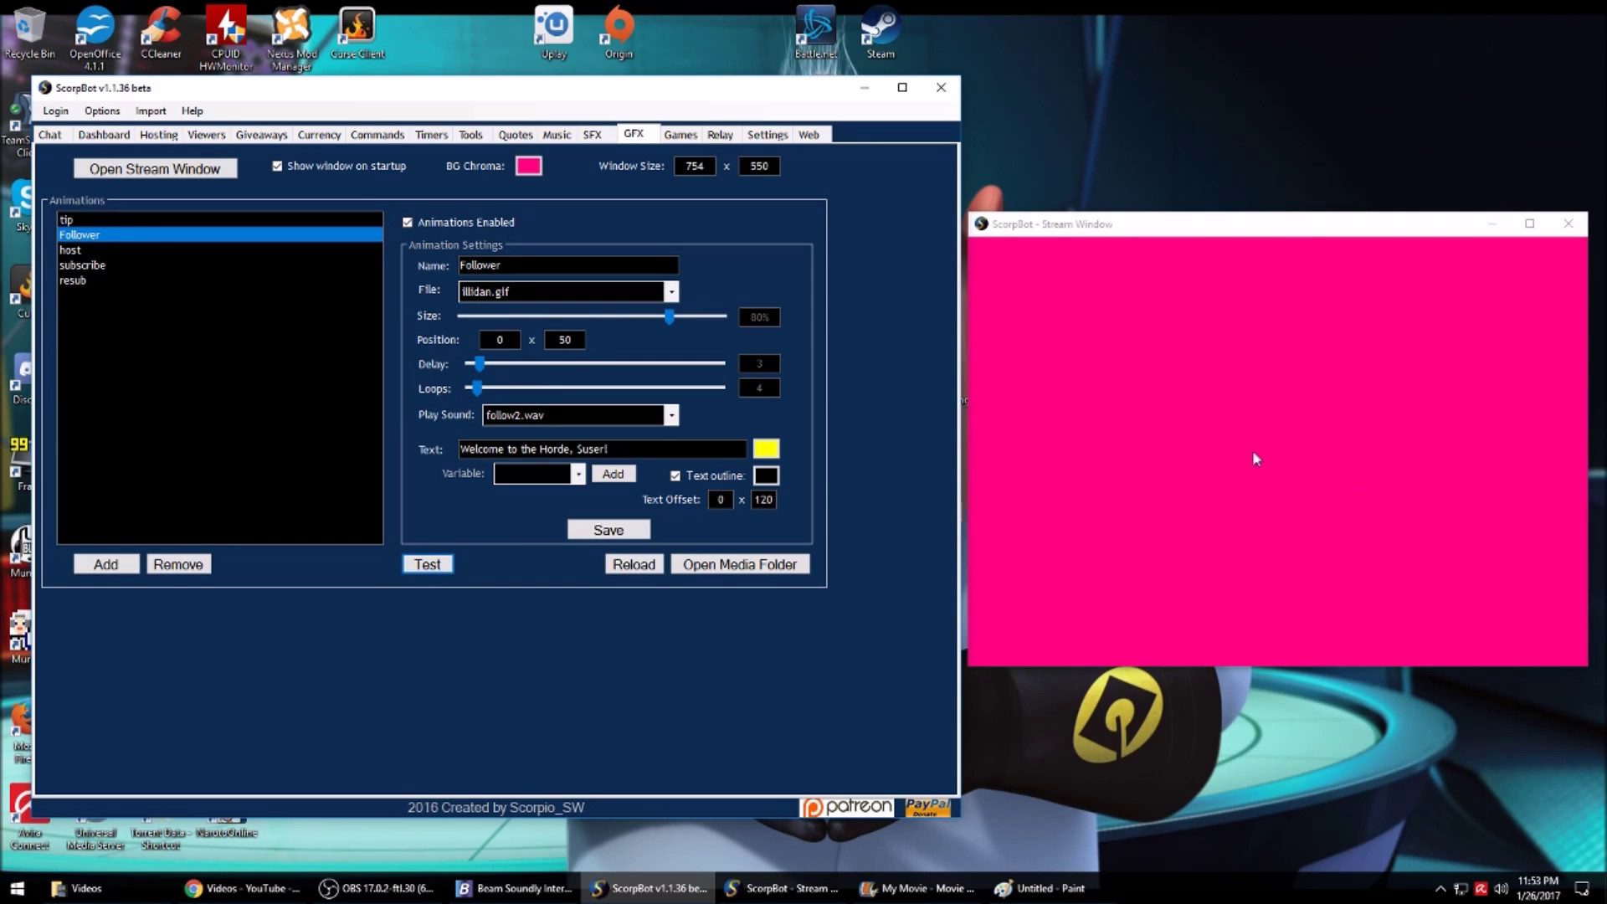
# Test the subscribe alert twice and check the chroma background colour without changing it
pyautogui.click(77, 266)
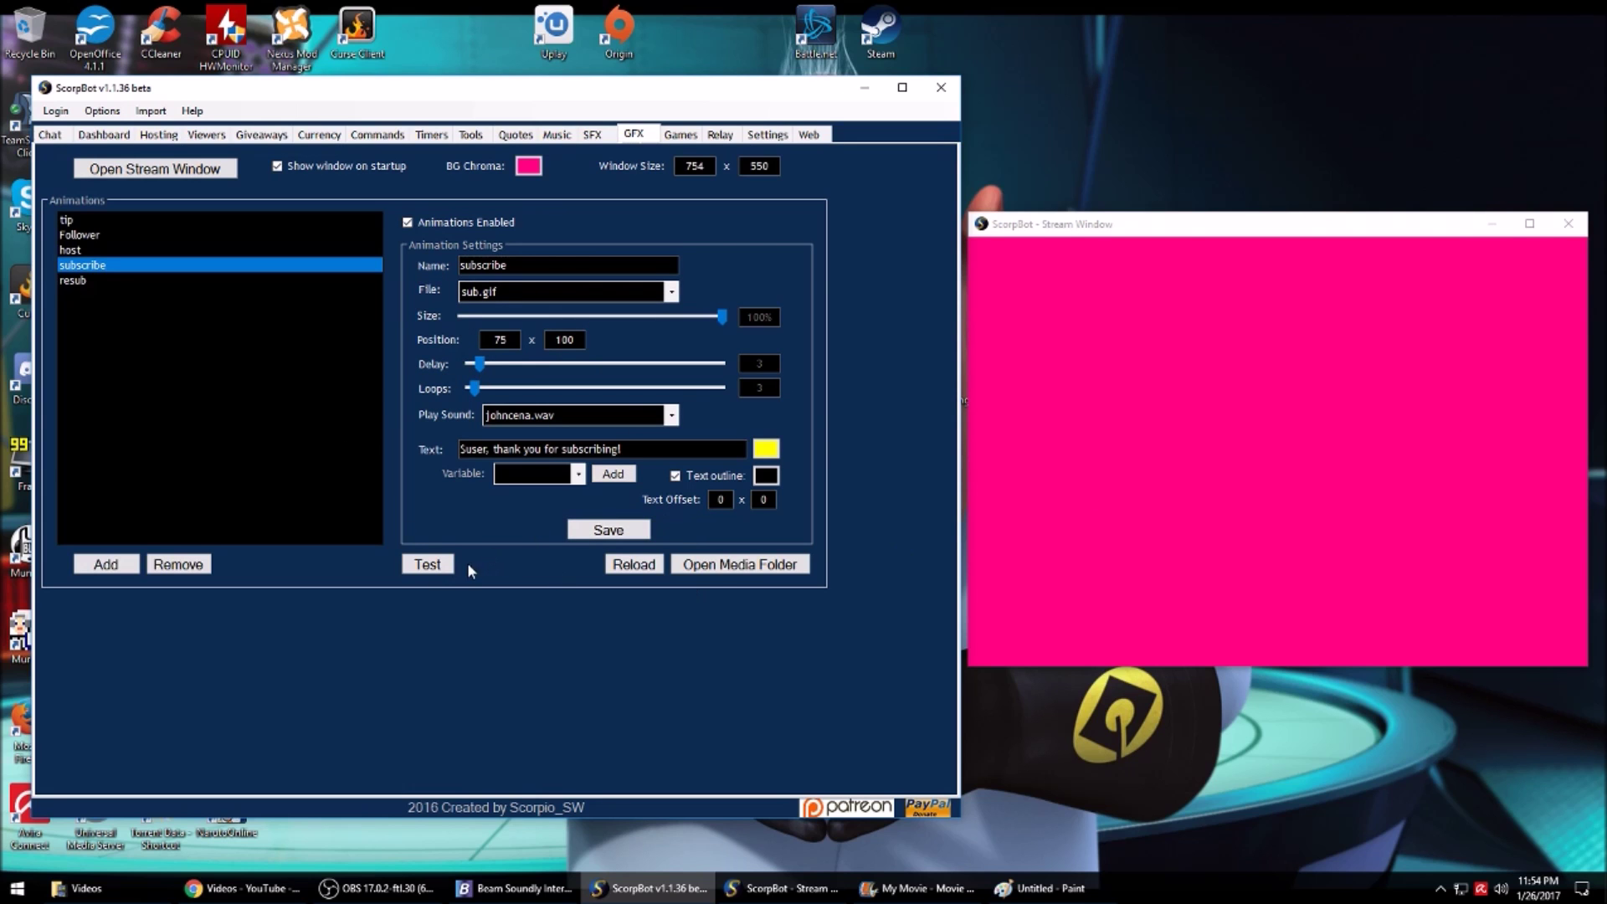
pyautogui.click(428, 565)
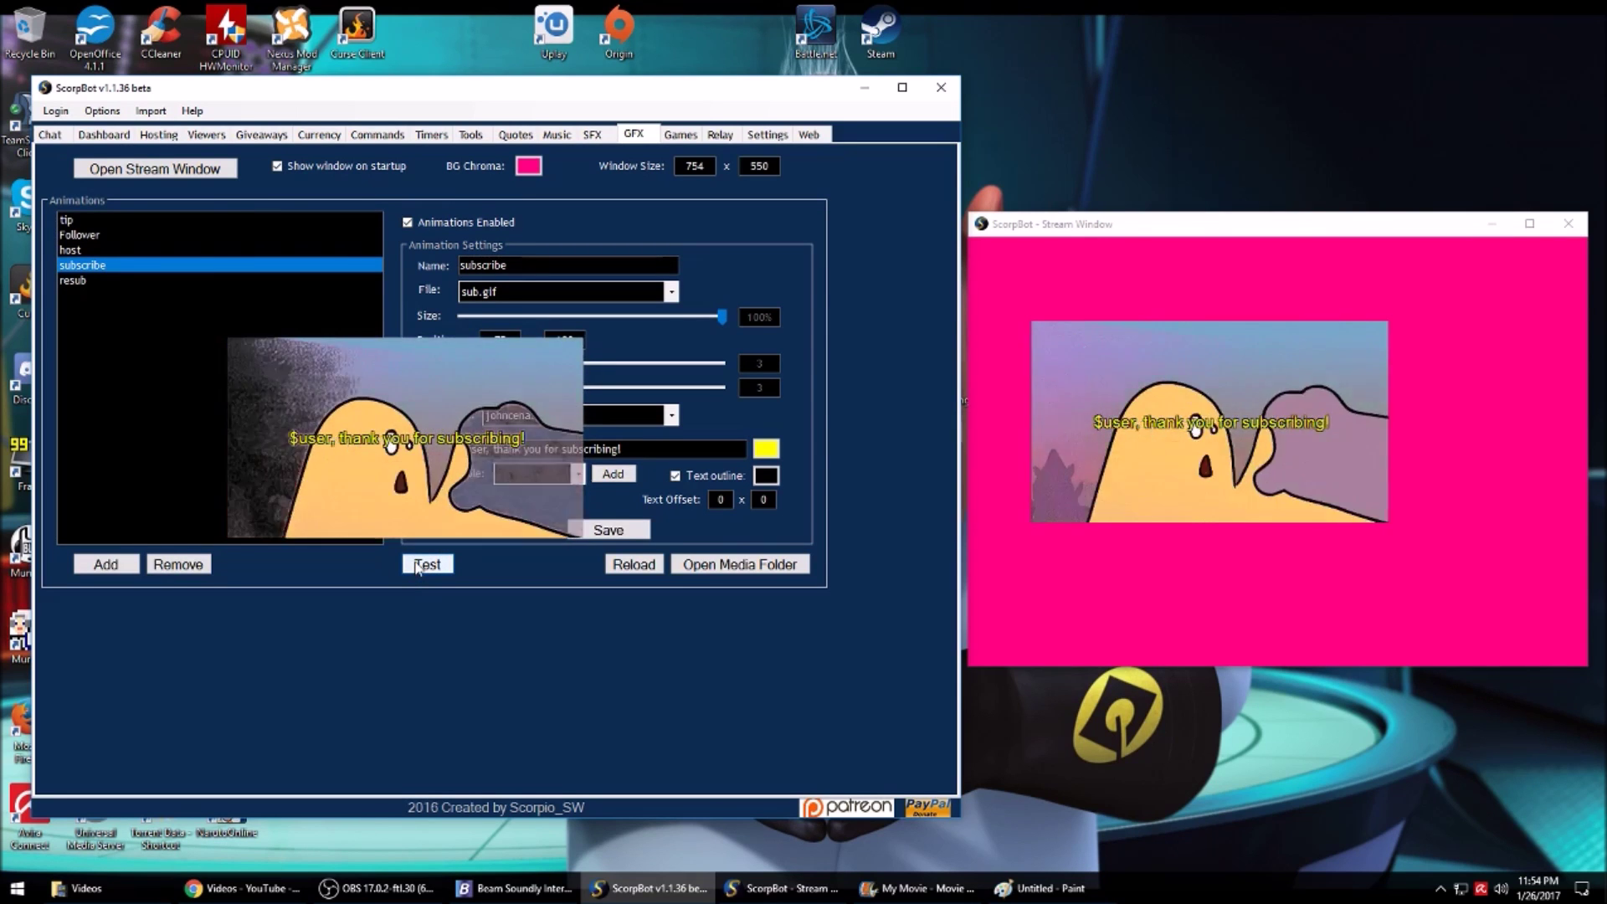
pyautogui.click(421, 569)
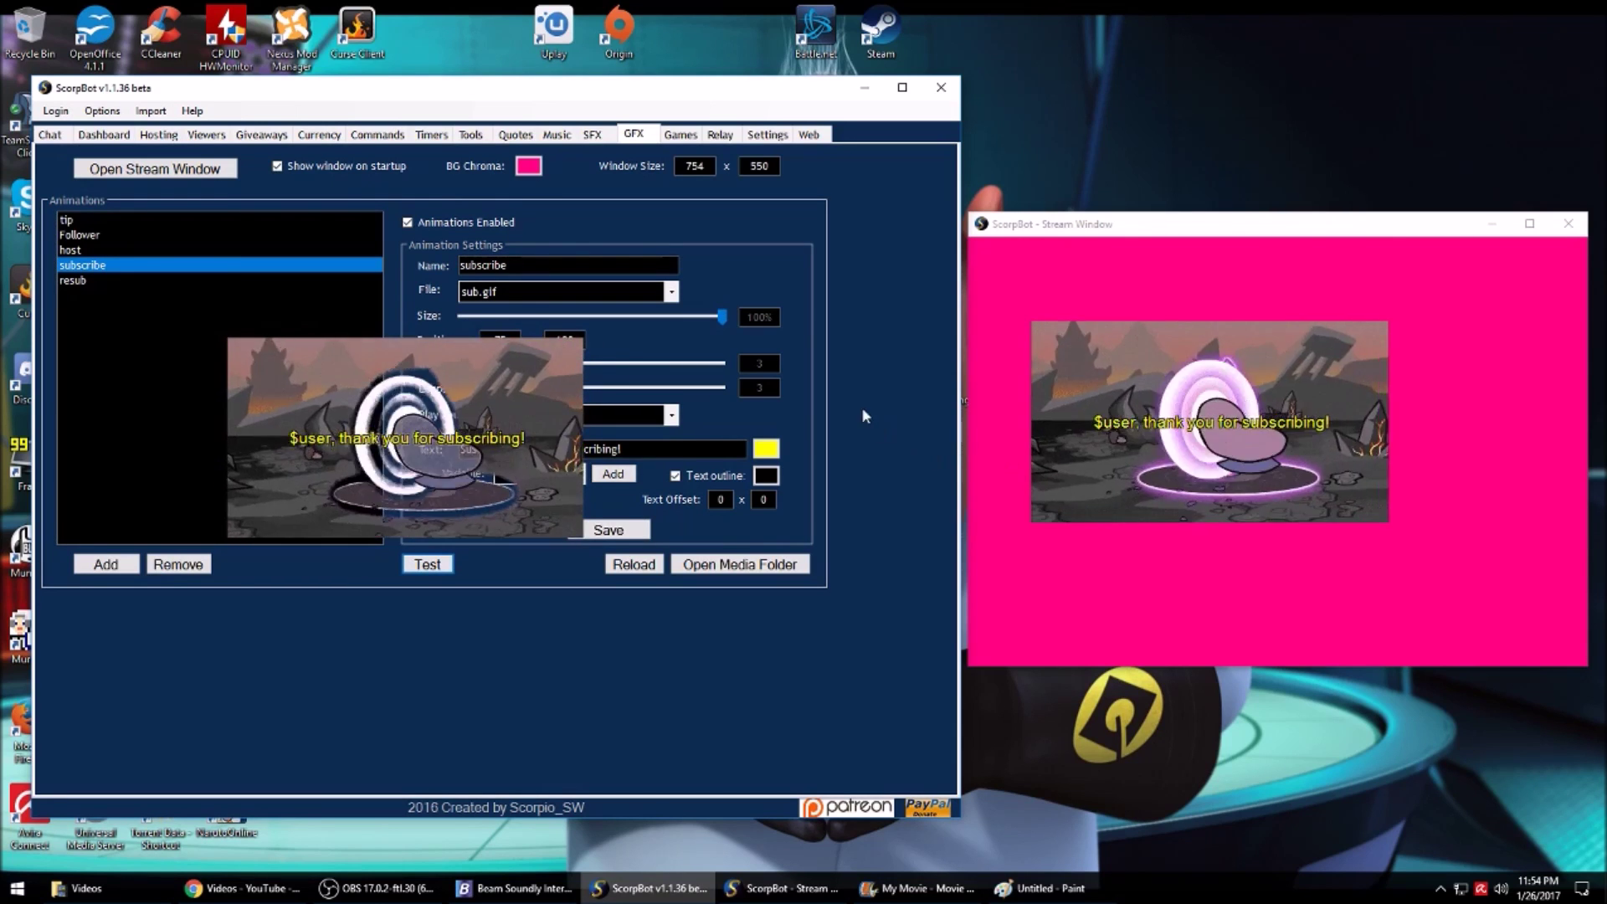
pyautogui.click(528, 166)
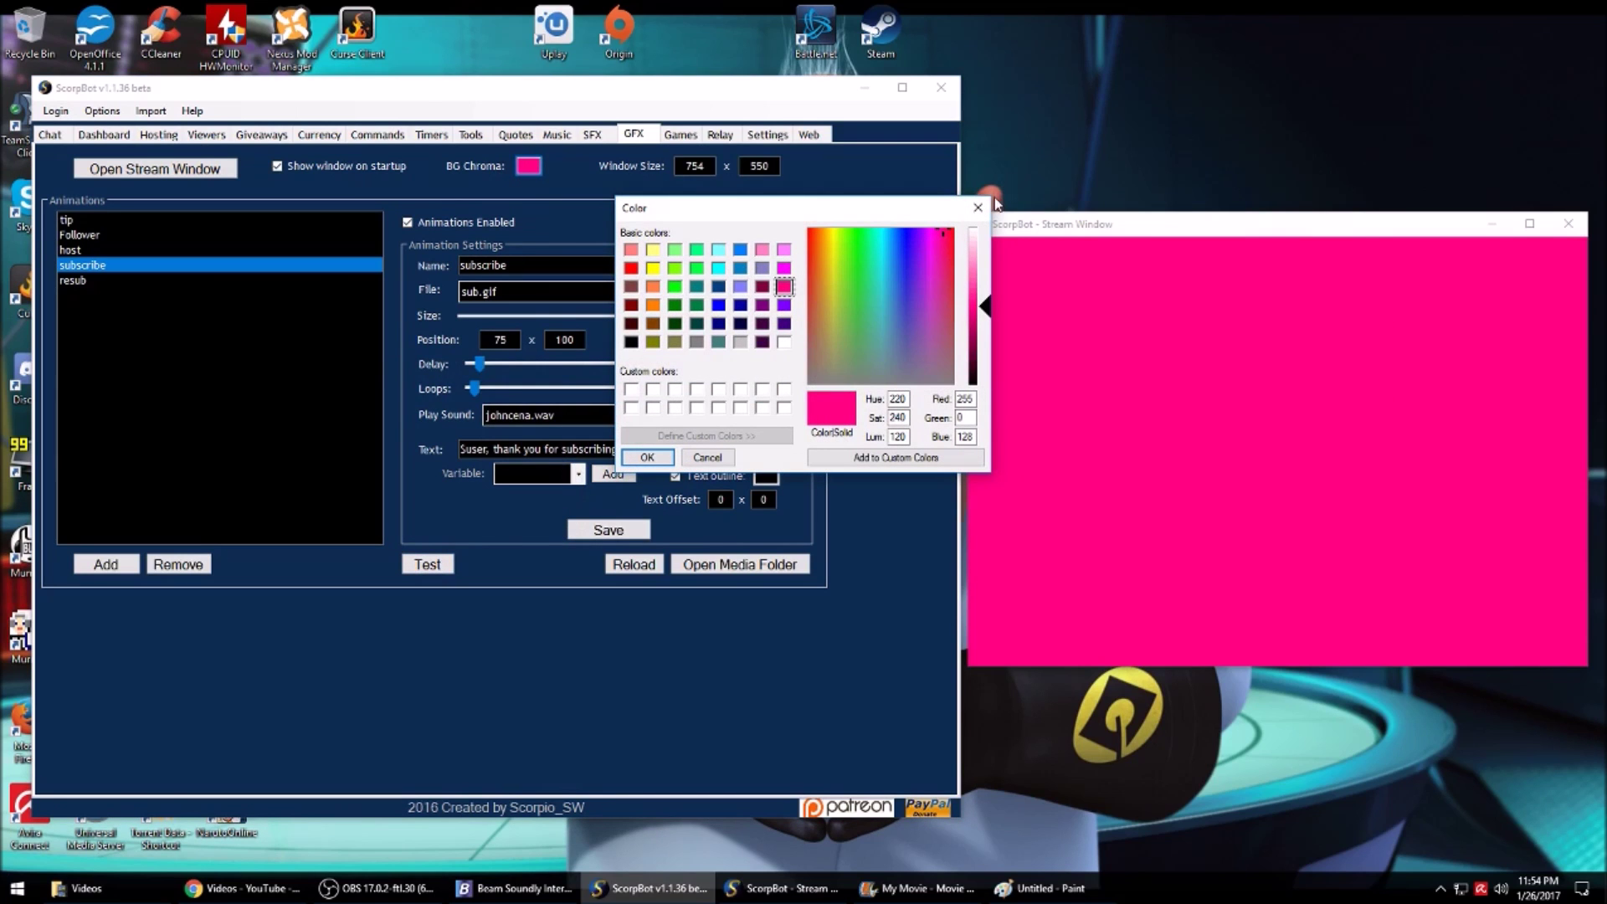
pyautogui.click(977, 209)
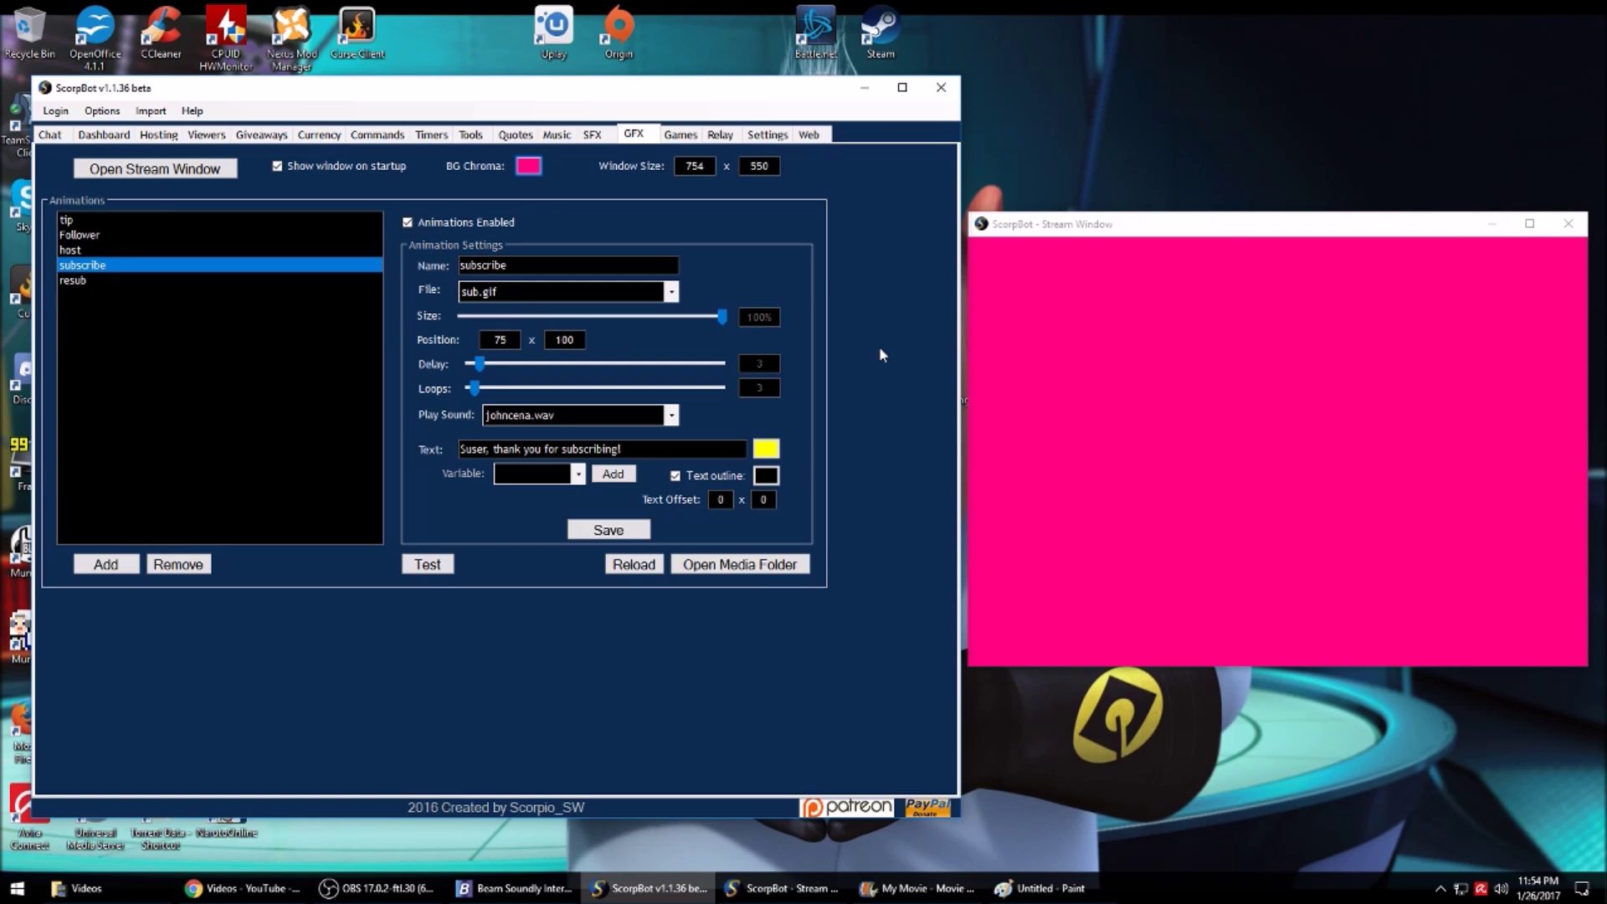
# Test the Follower Illidan animation, browse the alert Media folder, then go to Games settings
pyautogui.click(84, 236)
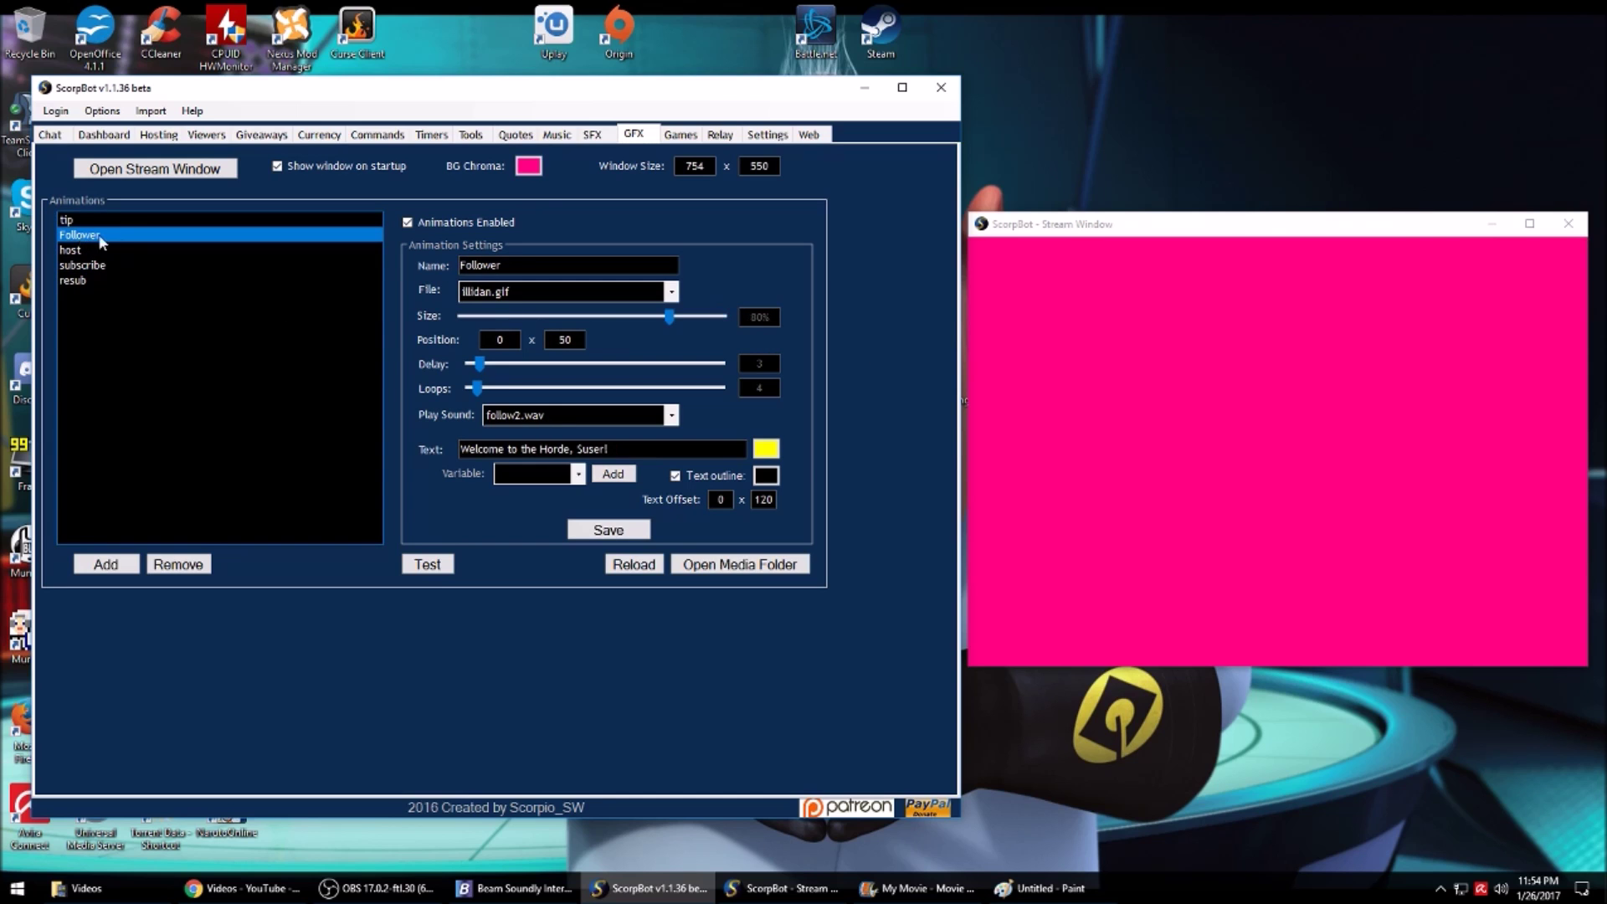
pyautogui.click(443, 565)
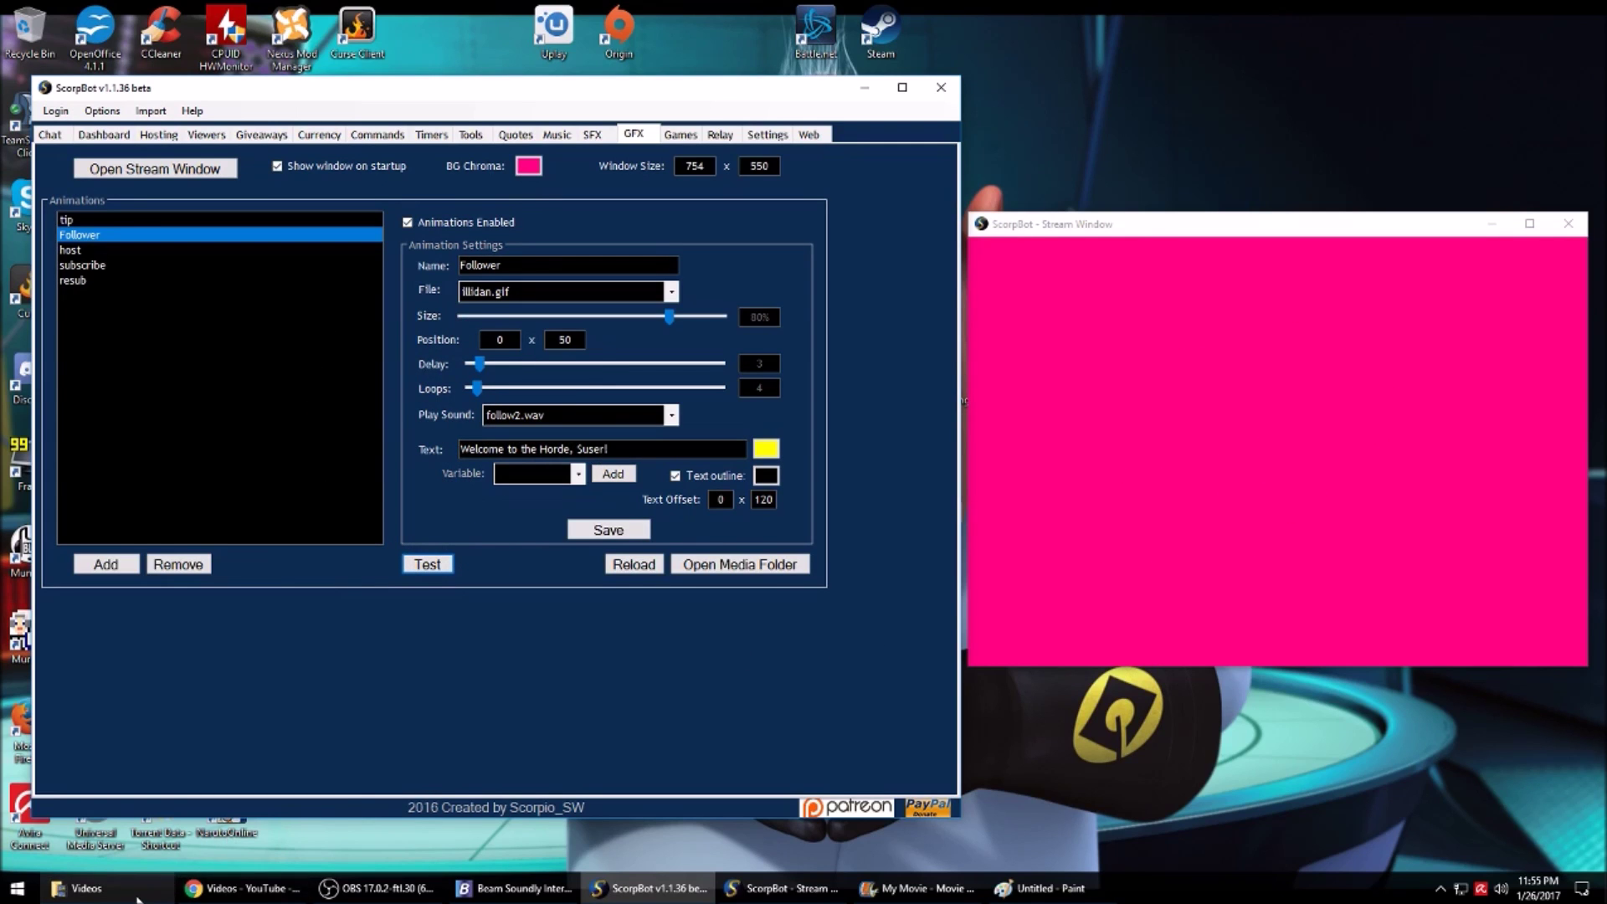
pyautogui.click(716, 569)
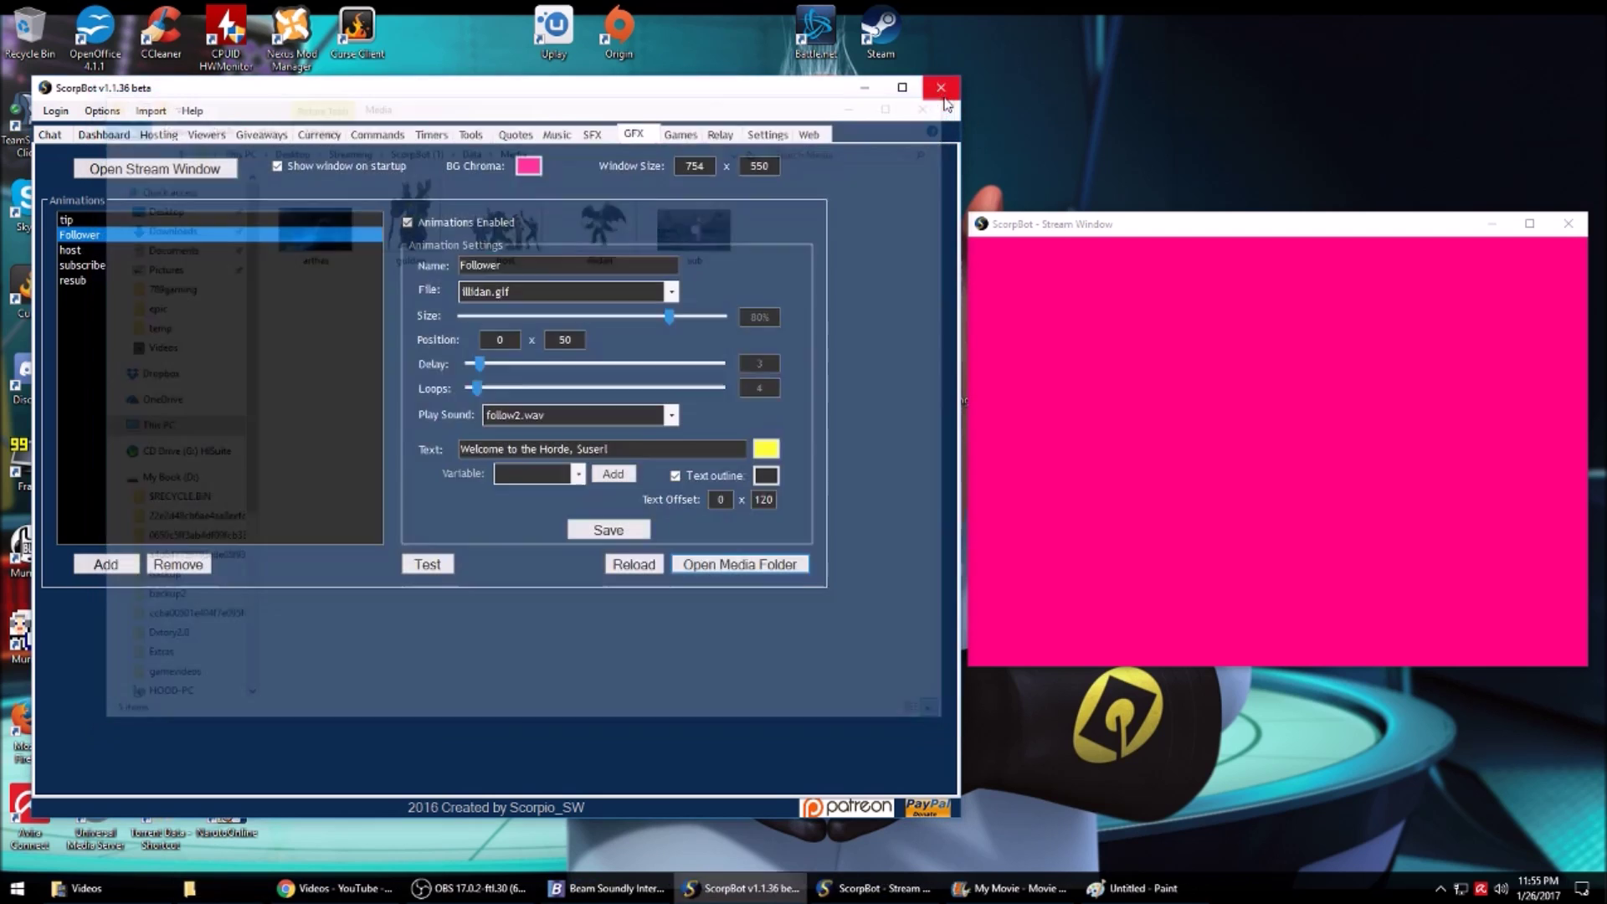
pyautogui.click(939, 99)
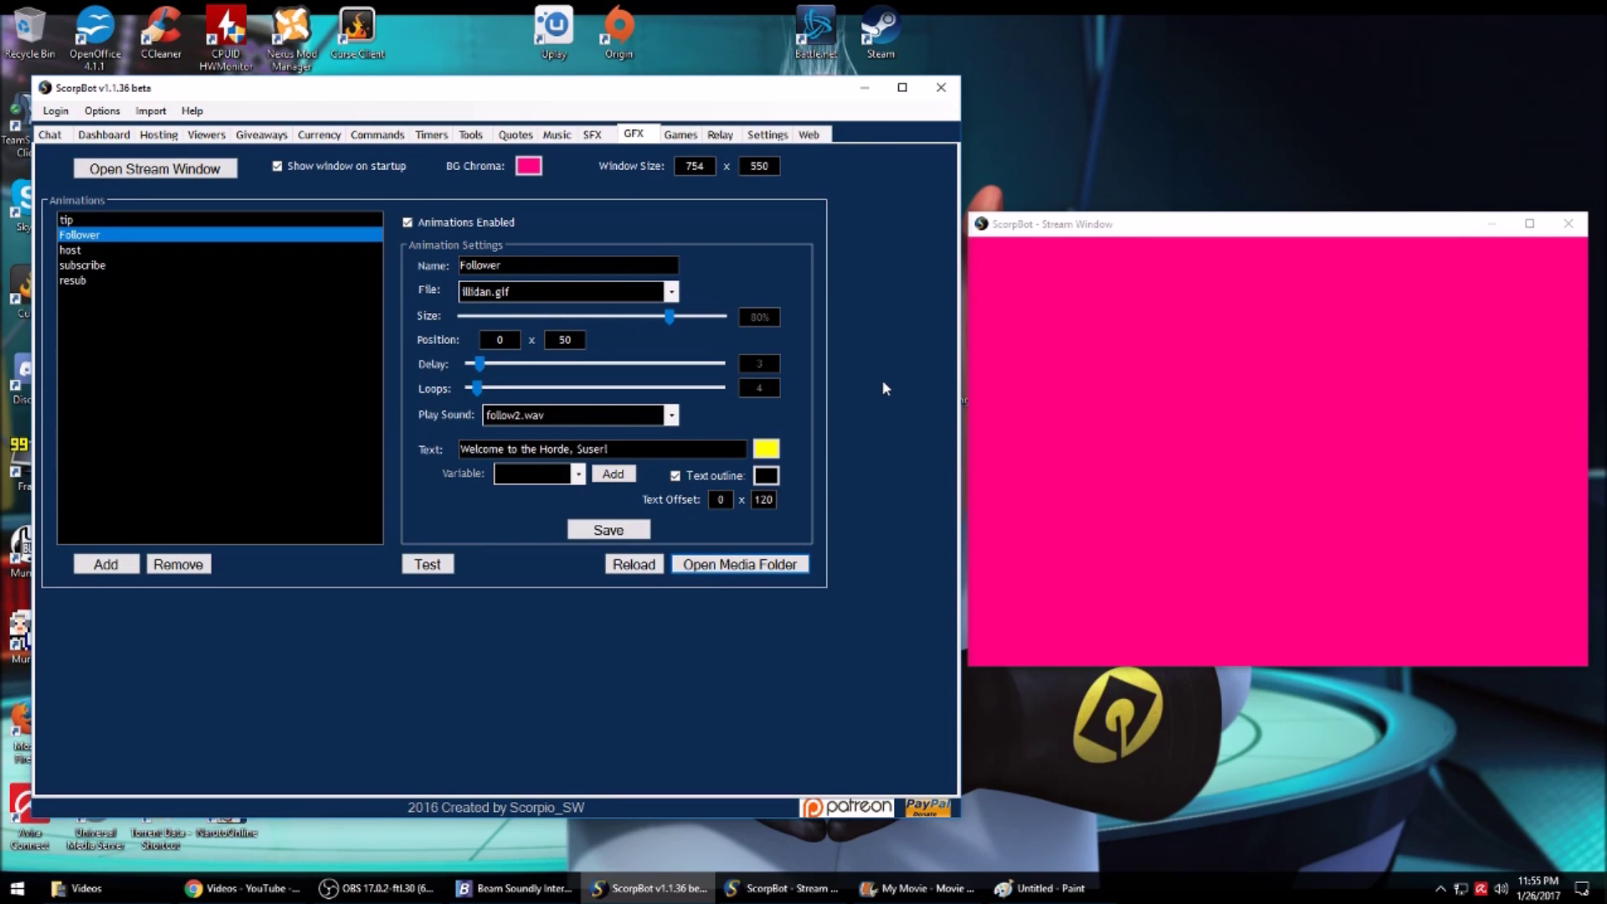
pyautogui.click(683, 136)
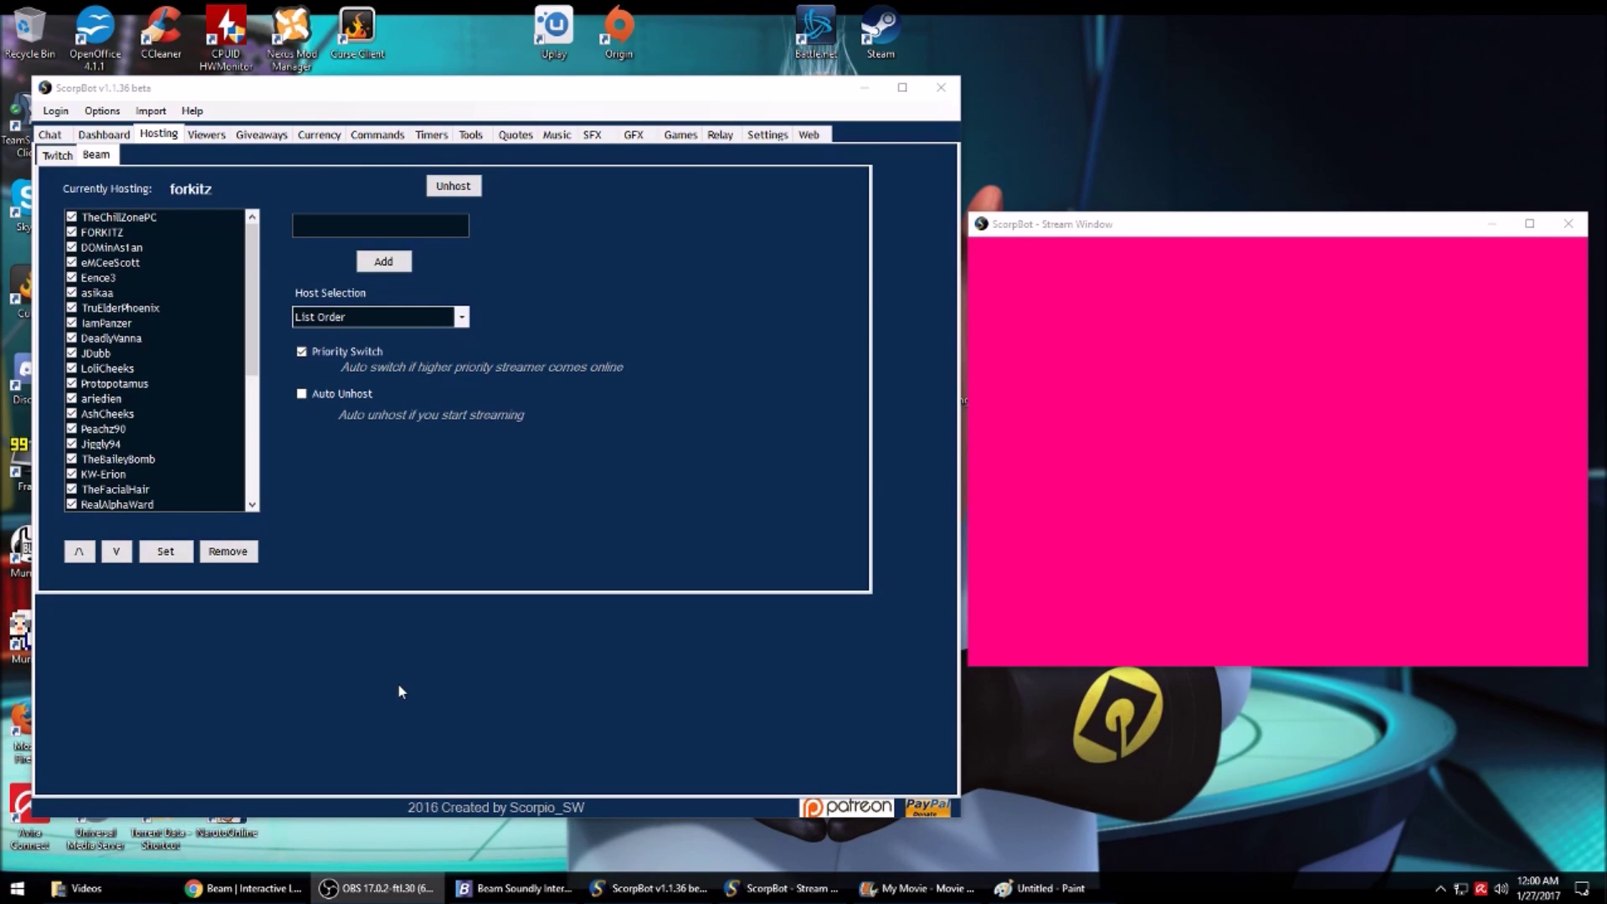
# Back on GFX, test the Follower alert repeatedly with the stream window moved over the settings
pyautogui.click(632, 134)
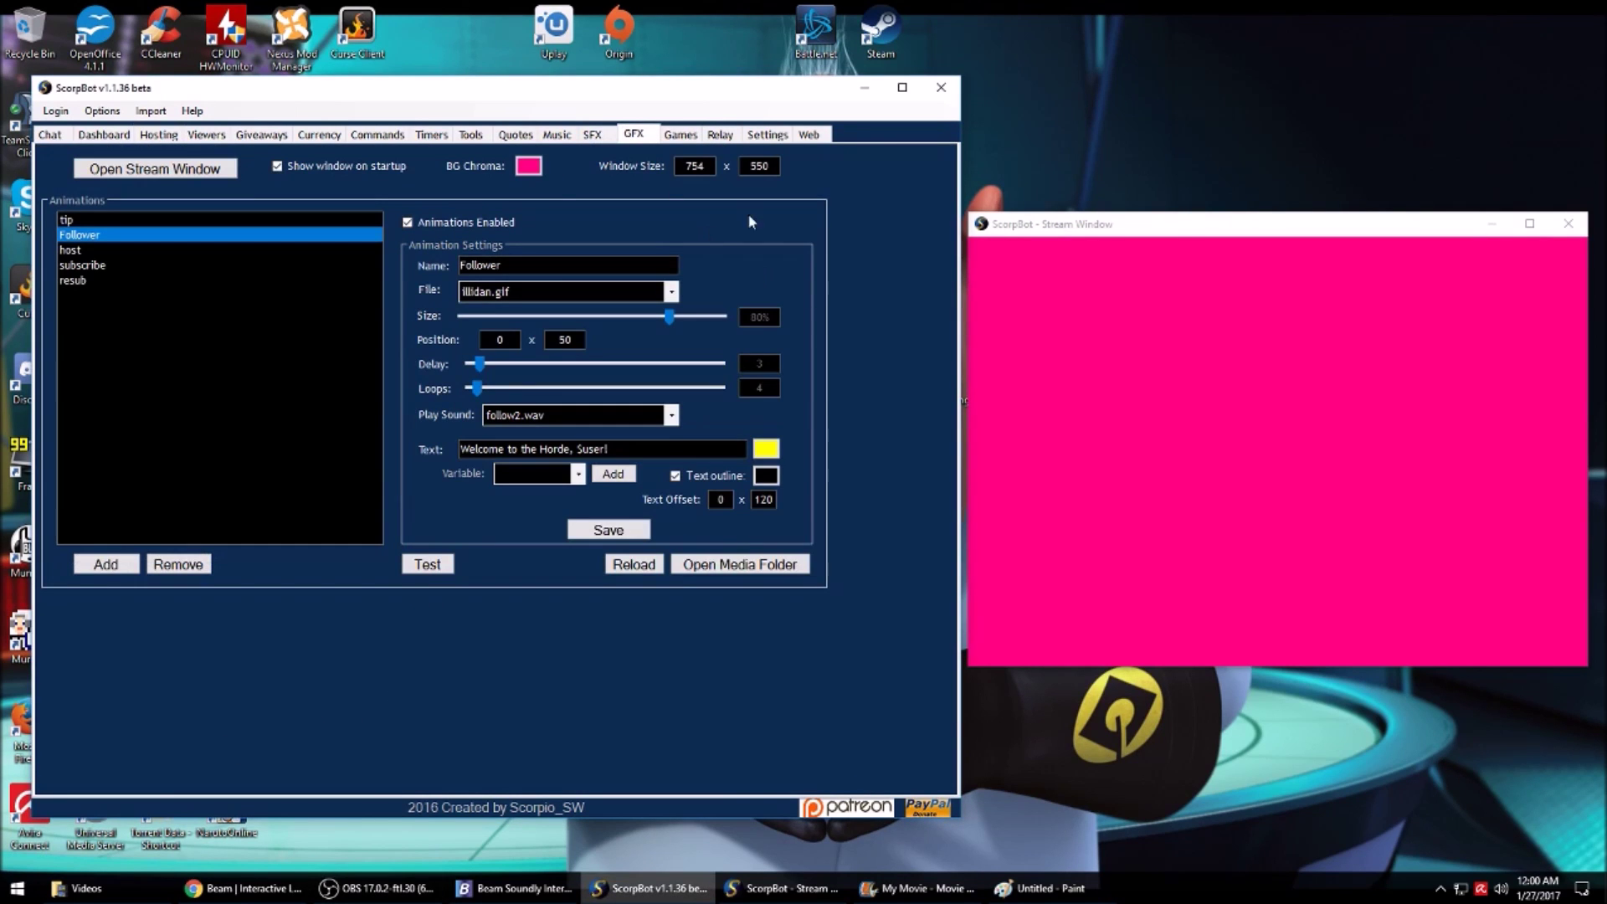
pyautogui.click(1492, 224)
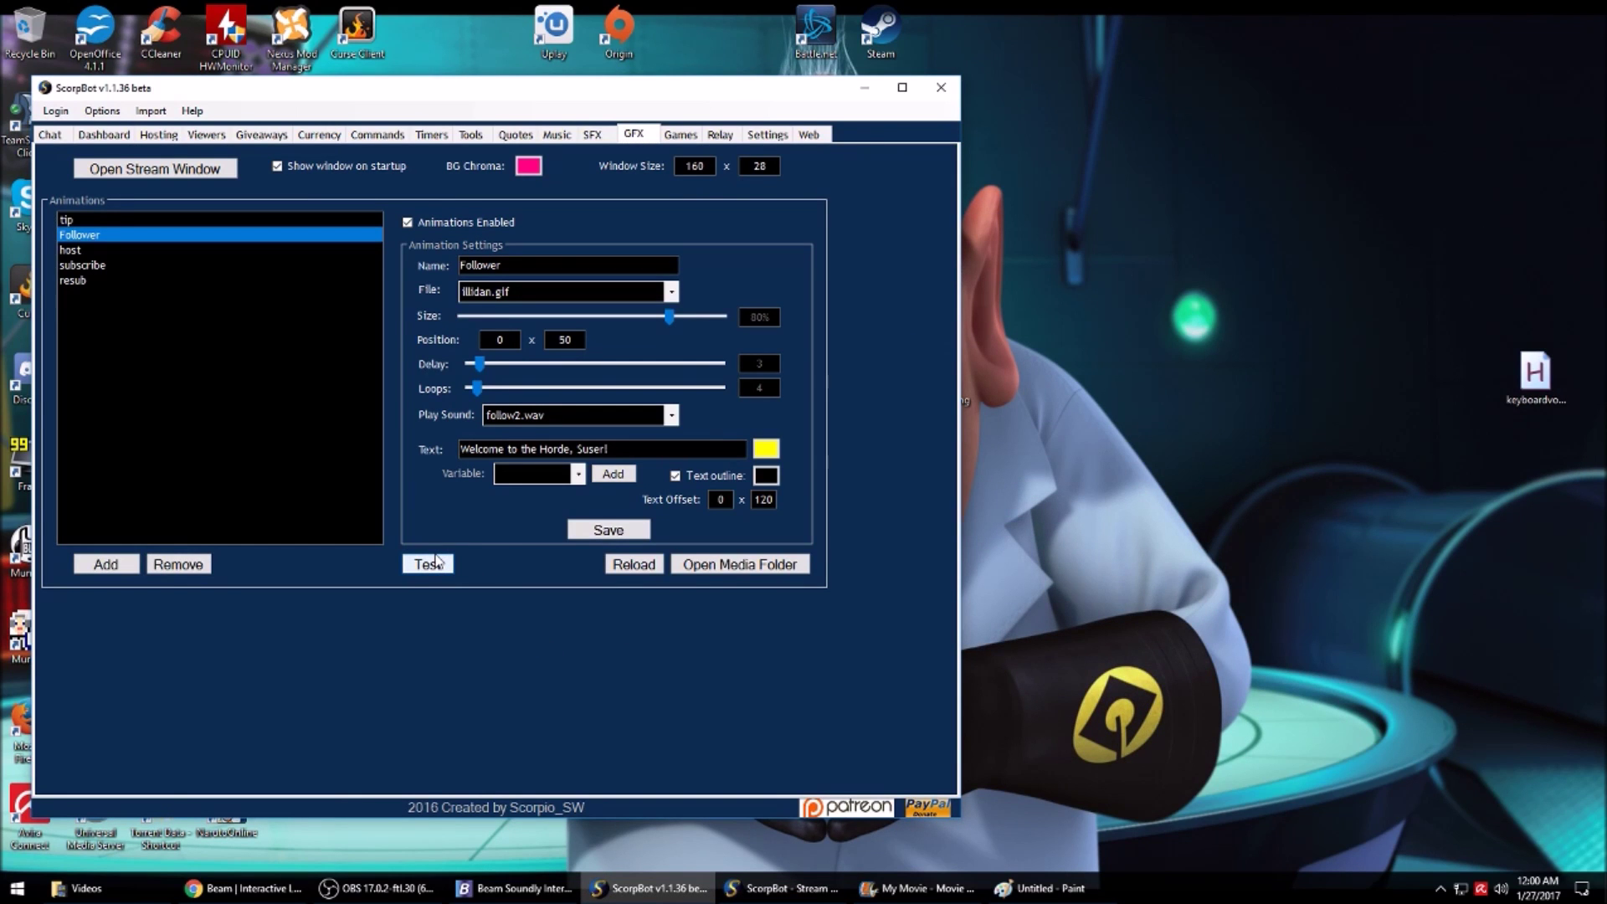
pyautogui.click(435, 560)
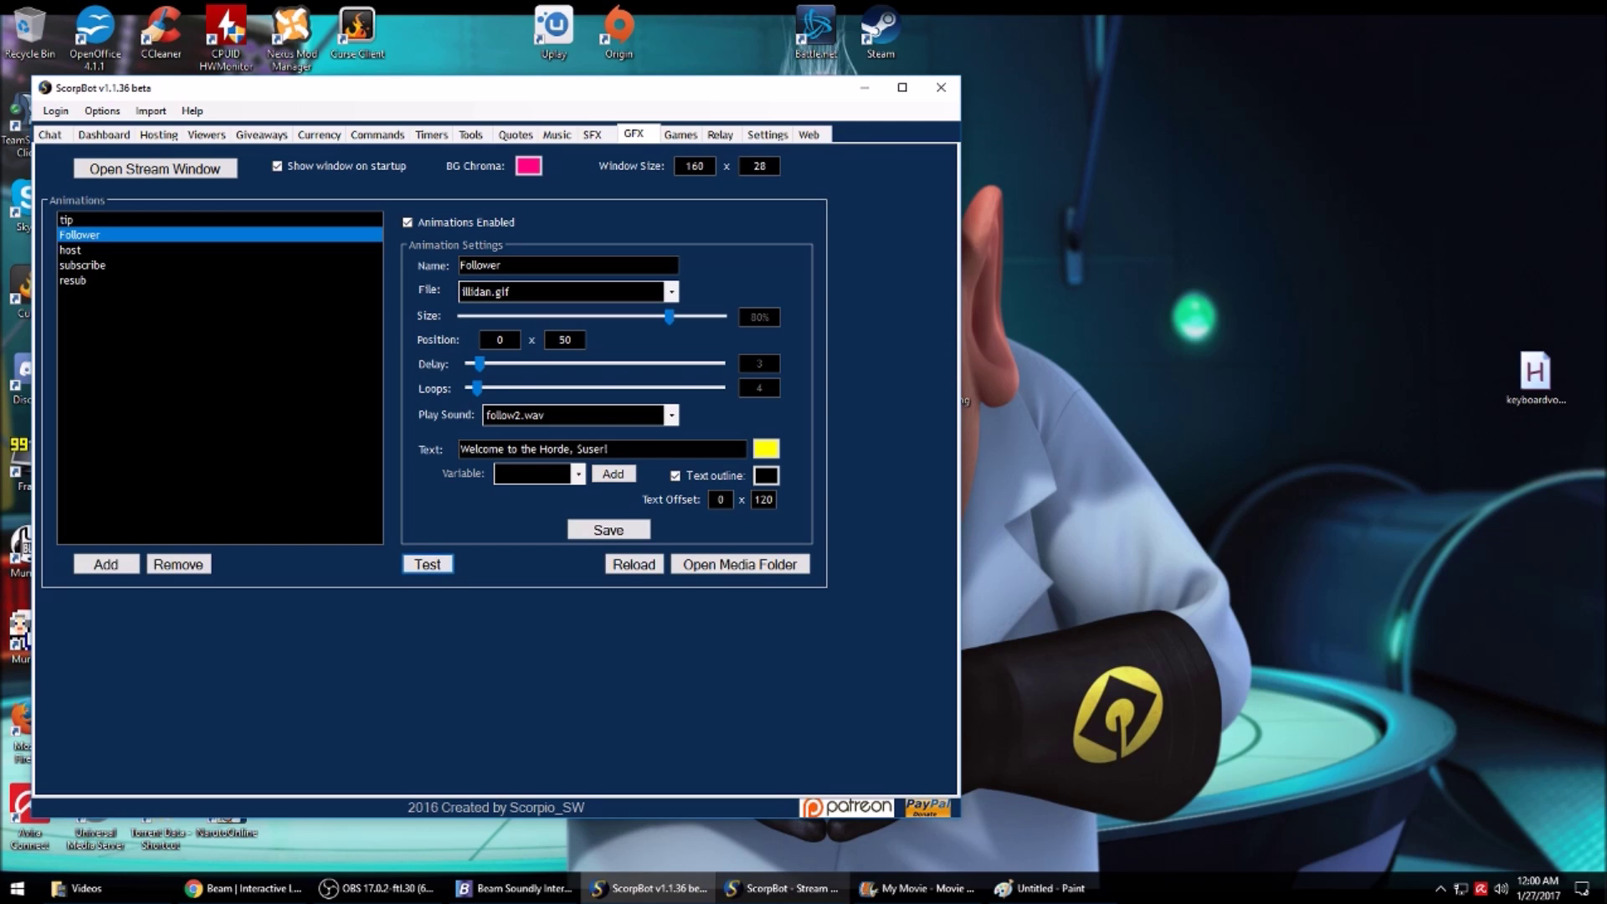
pyautogui.click(450, 562)
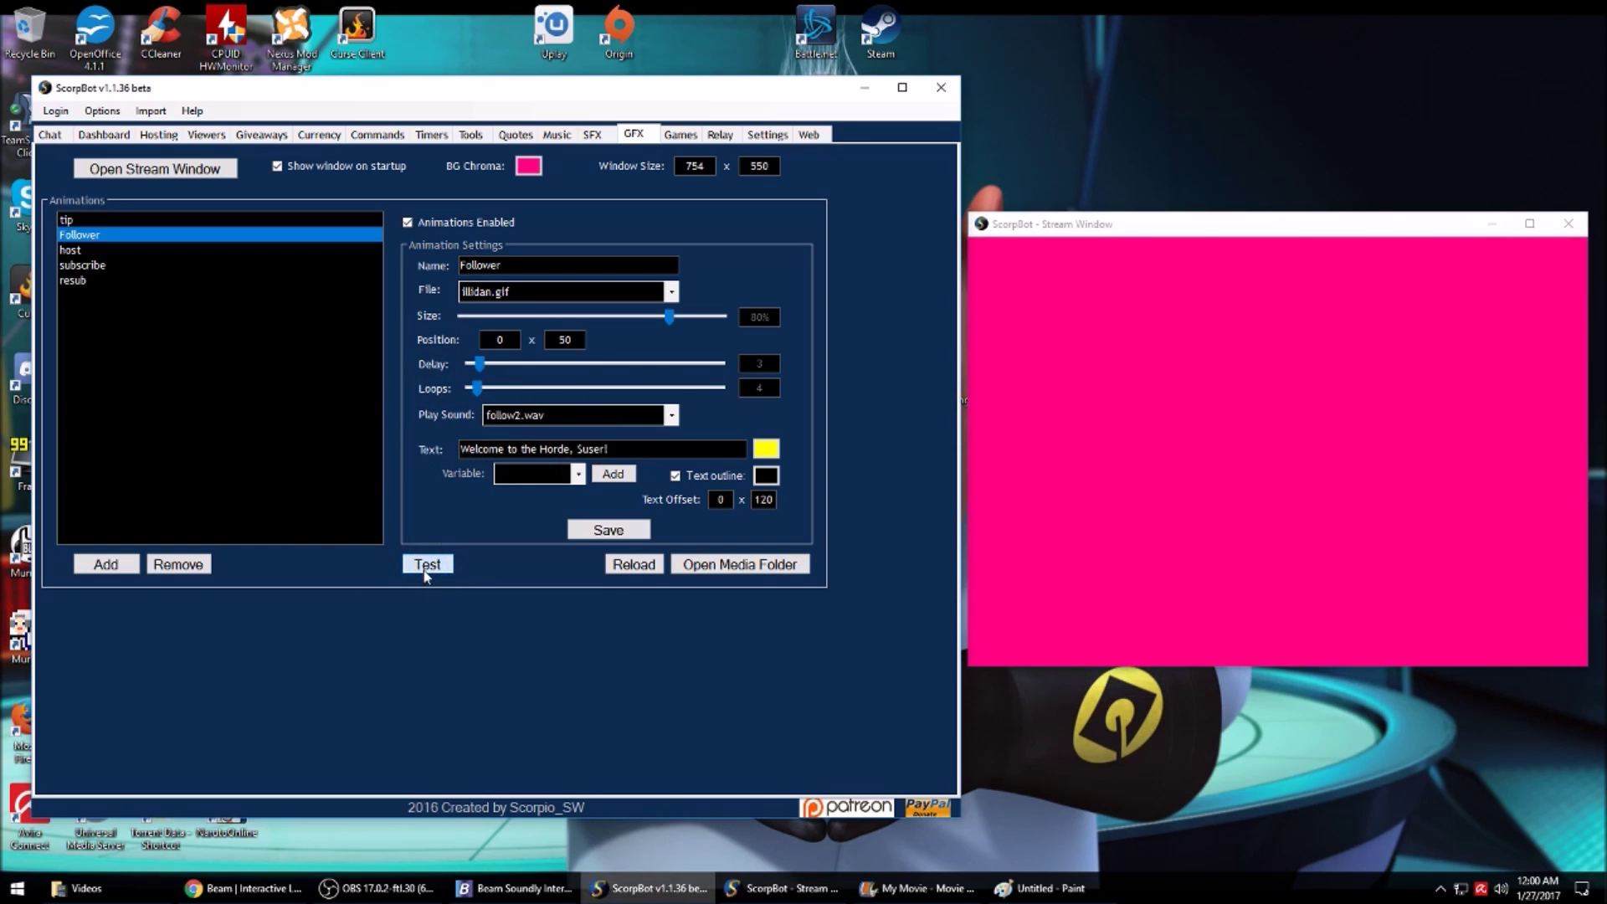
pyautogui.click(1337, 232)
pyautogui.moveTo(1338, 234); pyautogui.dragTo(529, 198)
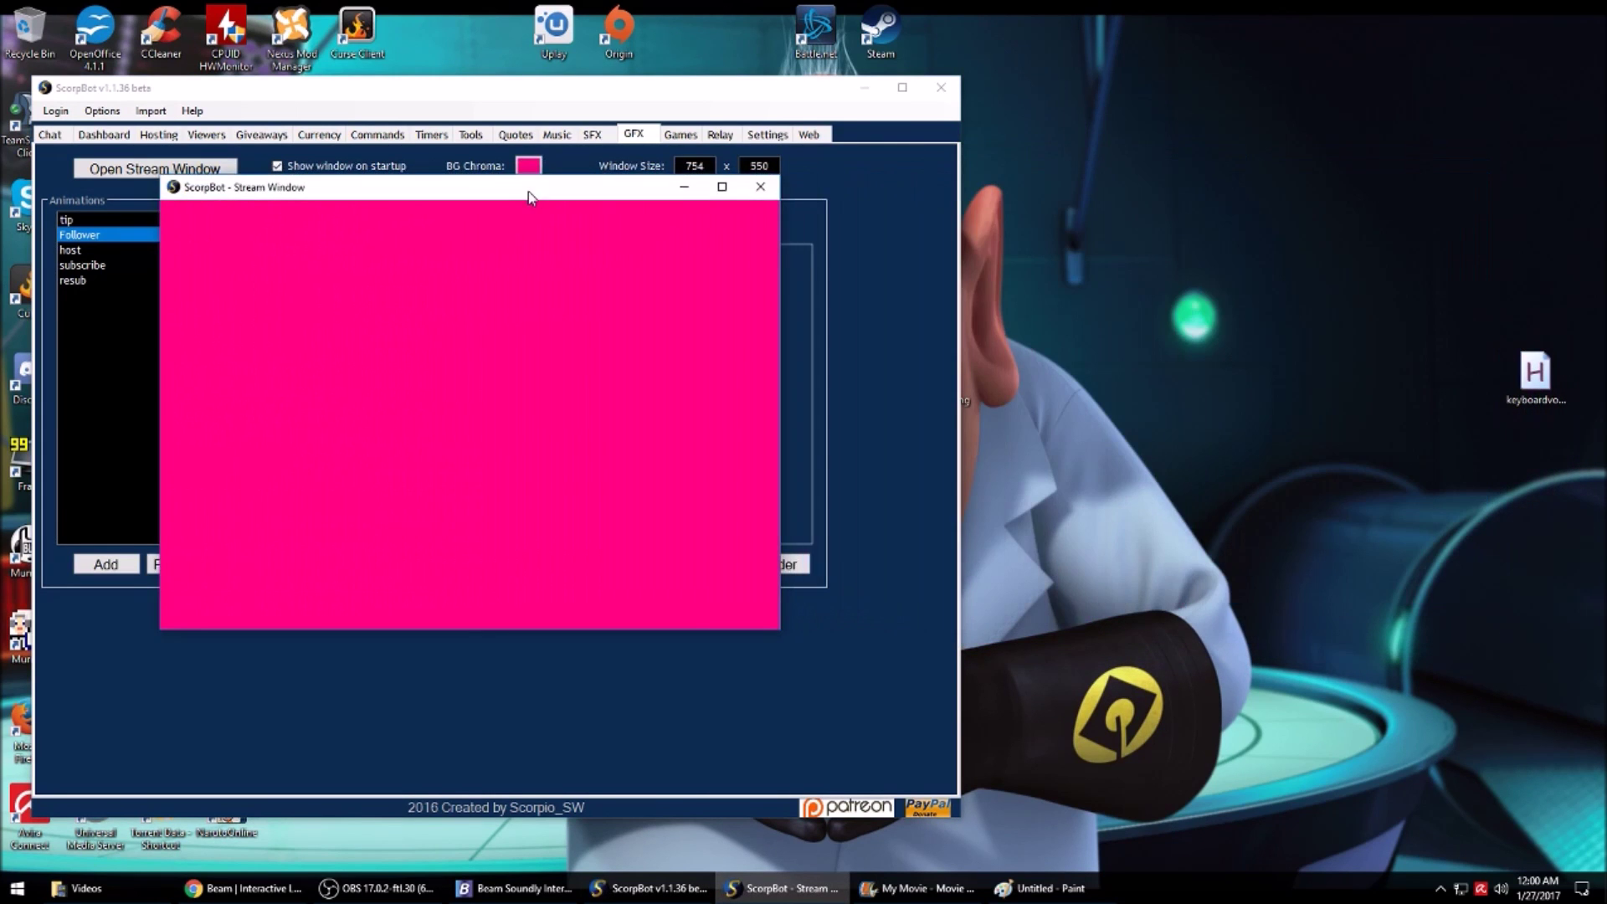
pyautogui.click(599, 89)
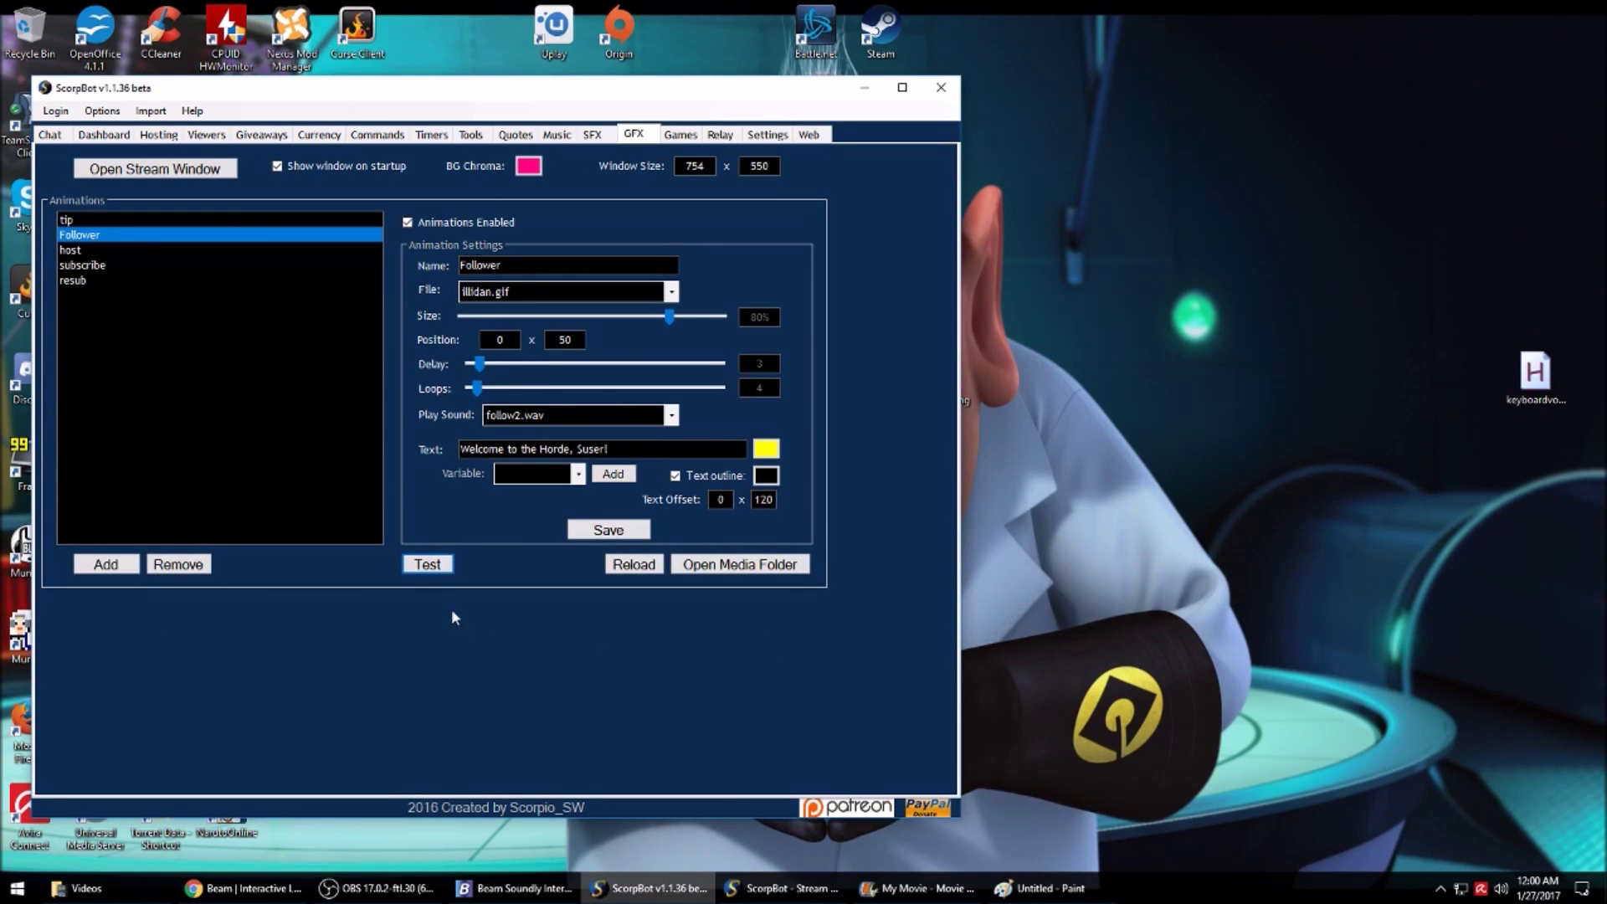
pyautogui.click(426, 564)
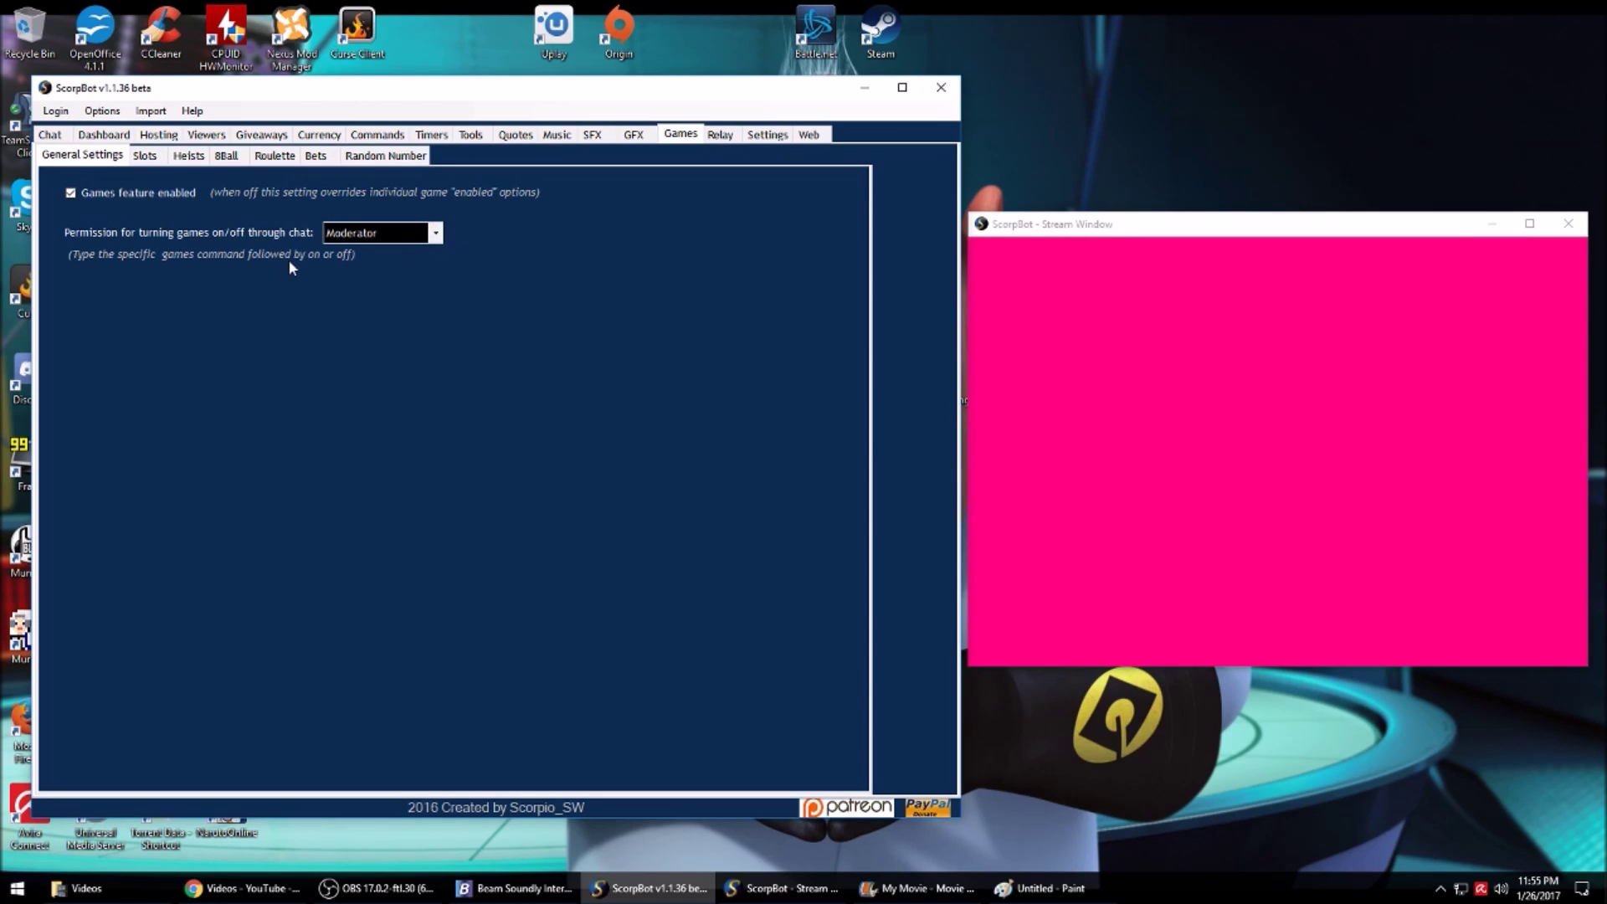
# Browse the Slots, Heists, 8Ball, Roulette, Bets and Random Number games, ending on Relay
pyautogui.click(154, 156)
pyautogui.click(205, 157)
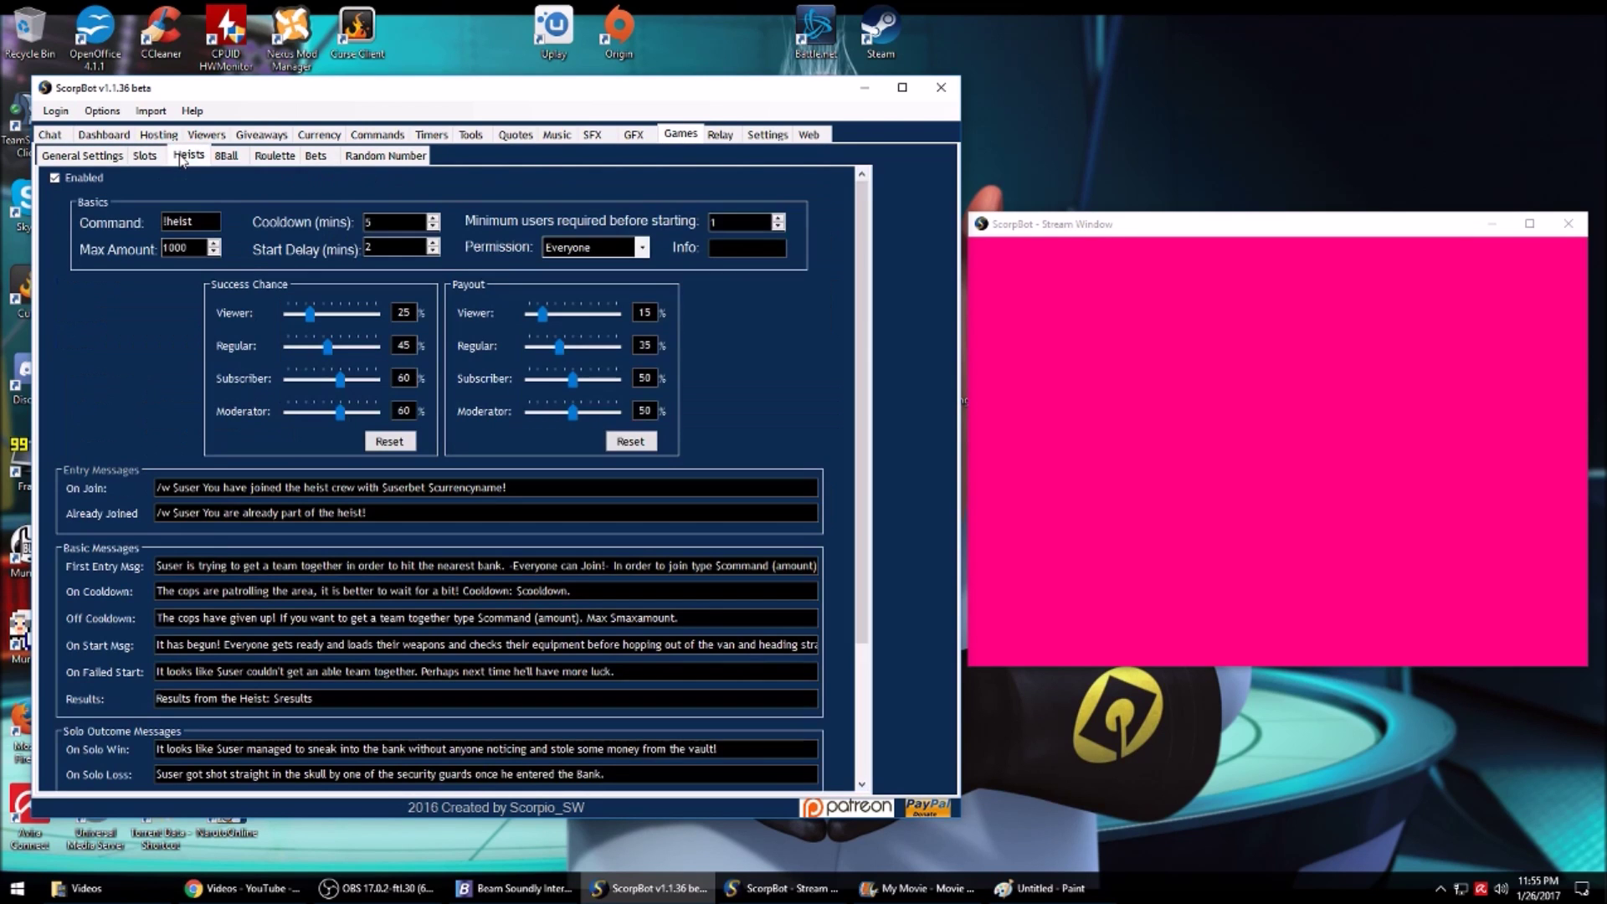
pyautogui.click(226, 156)
pyautogui.click(274, 157)
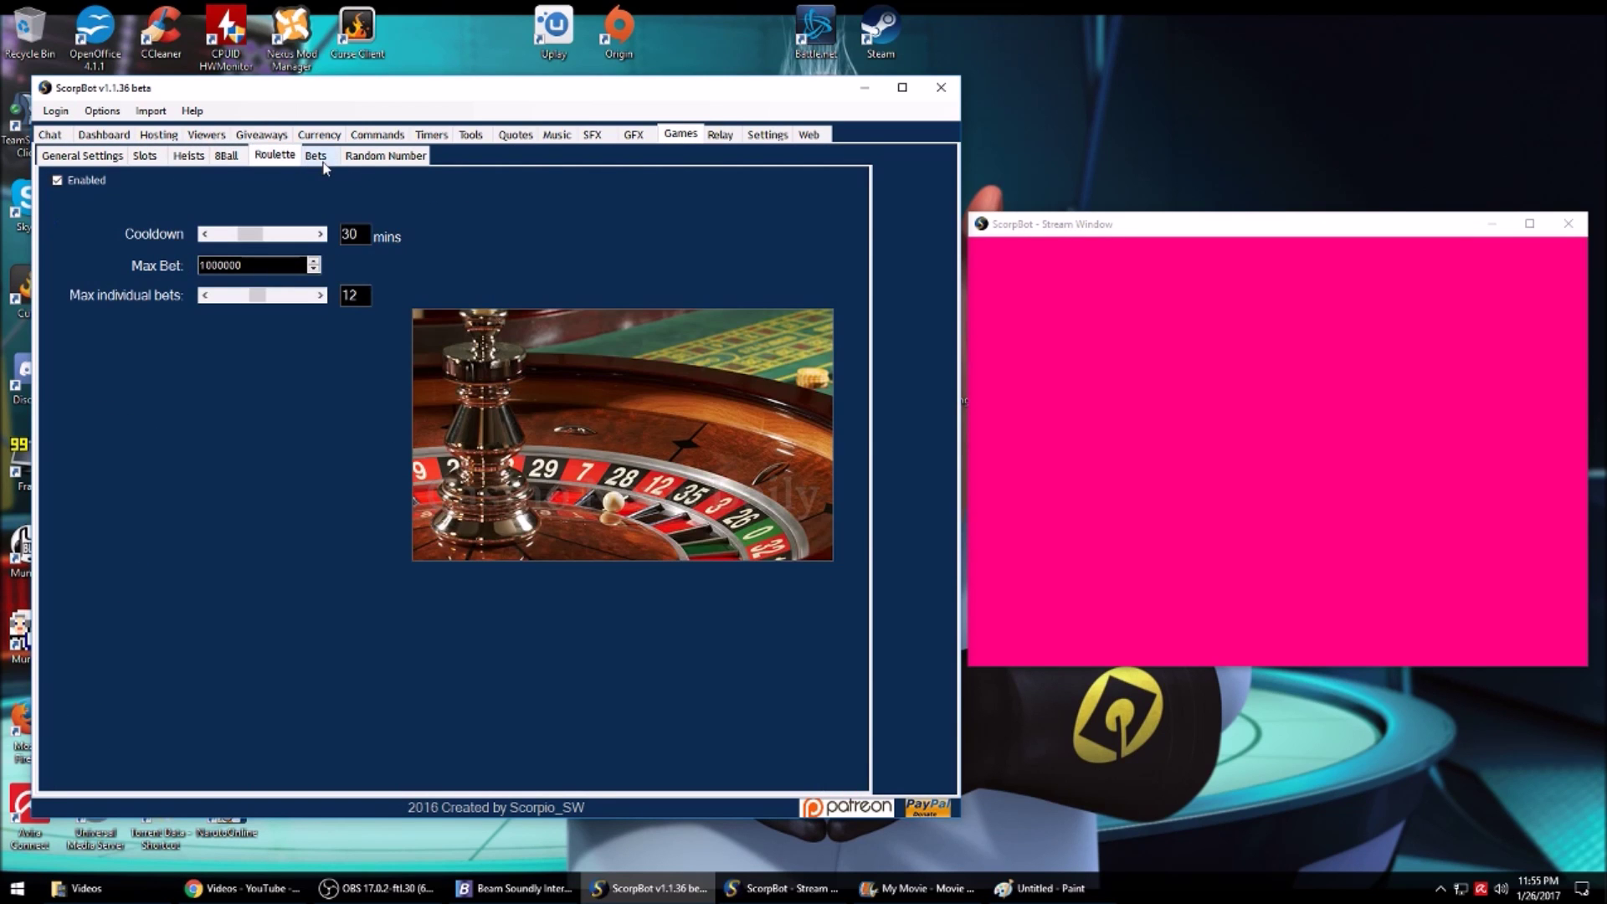
pyautogui.click(321, 160)
pyautogui.click(386, 156)
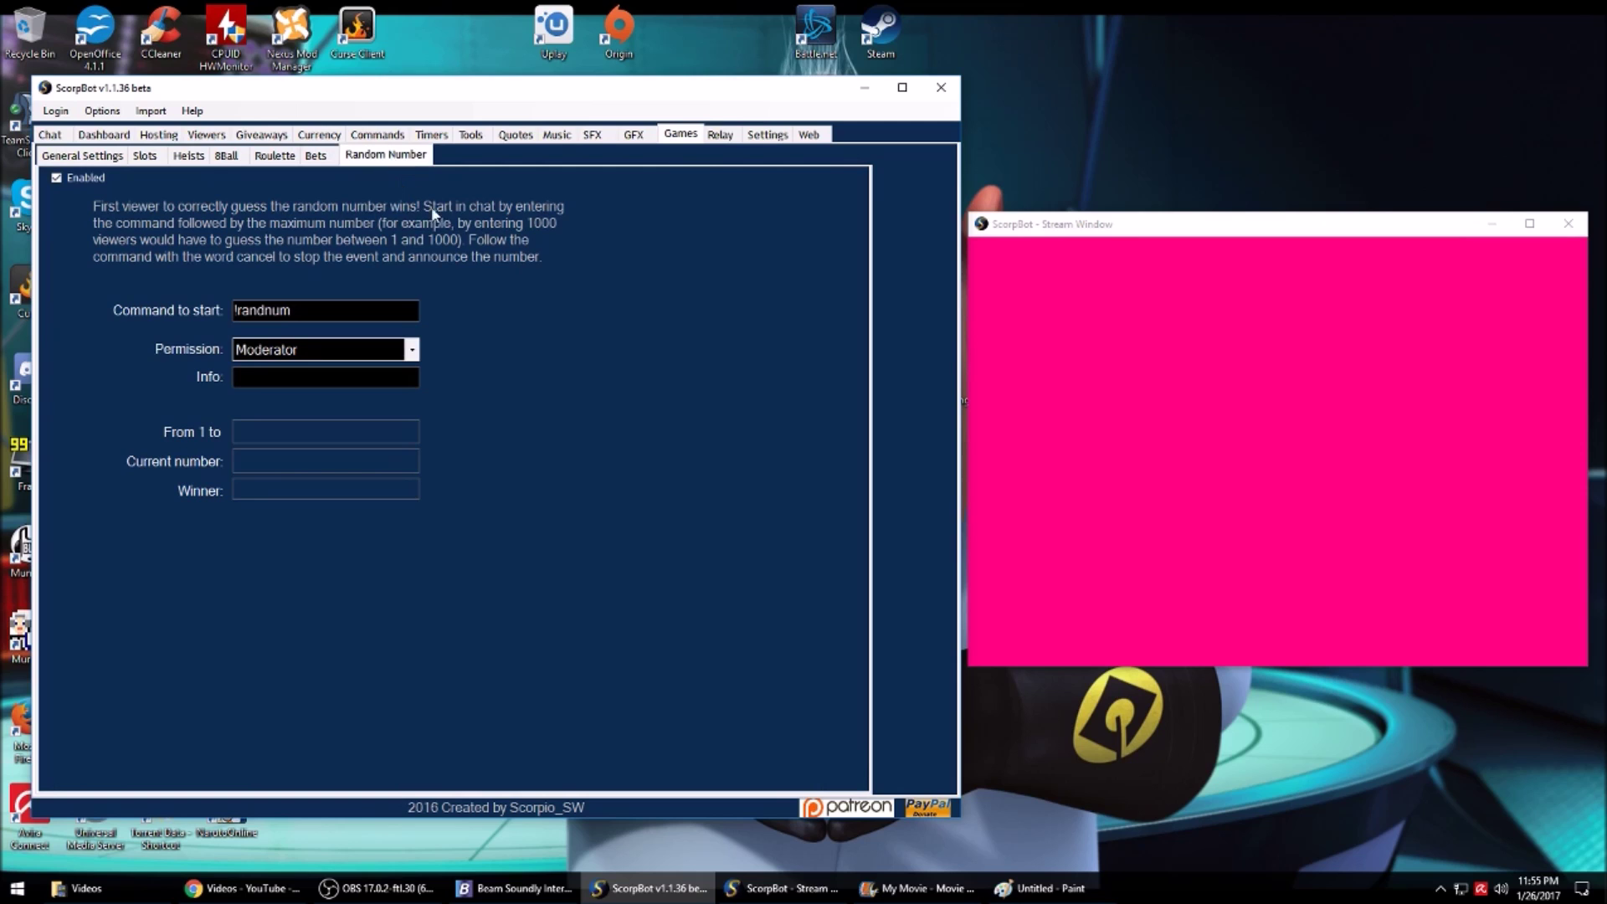
pyautogui.click(724, 136)
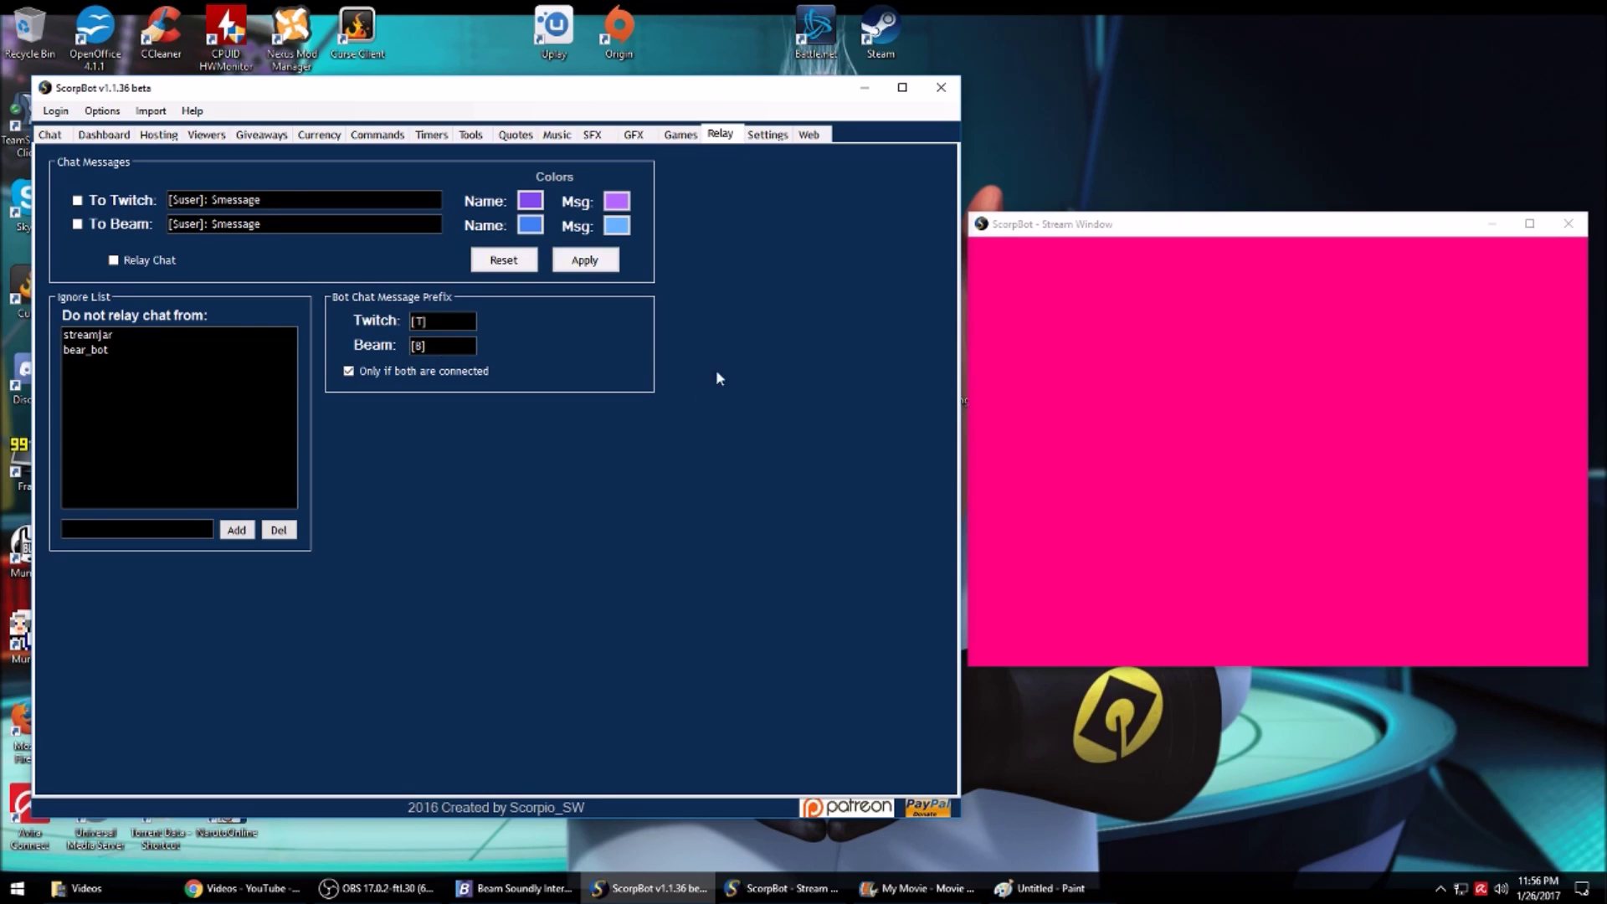
# Show the Settings page with Beam, GameWisp and StreamJar auto-connect and the follow, sub, host and donation alerts
pyautogui.click(768, 136)
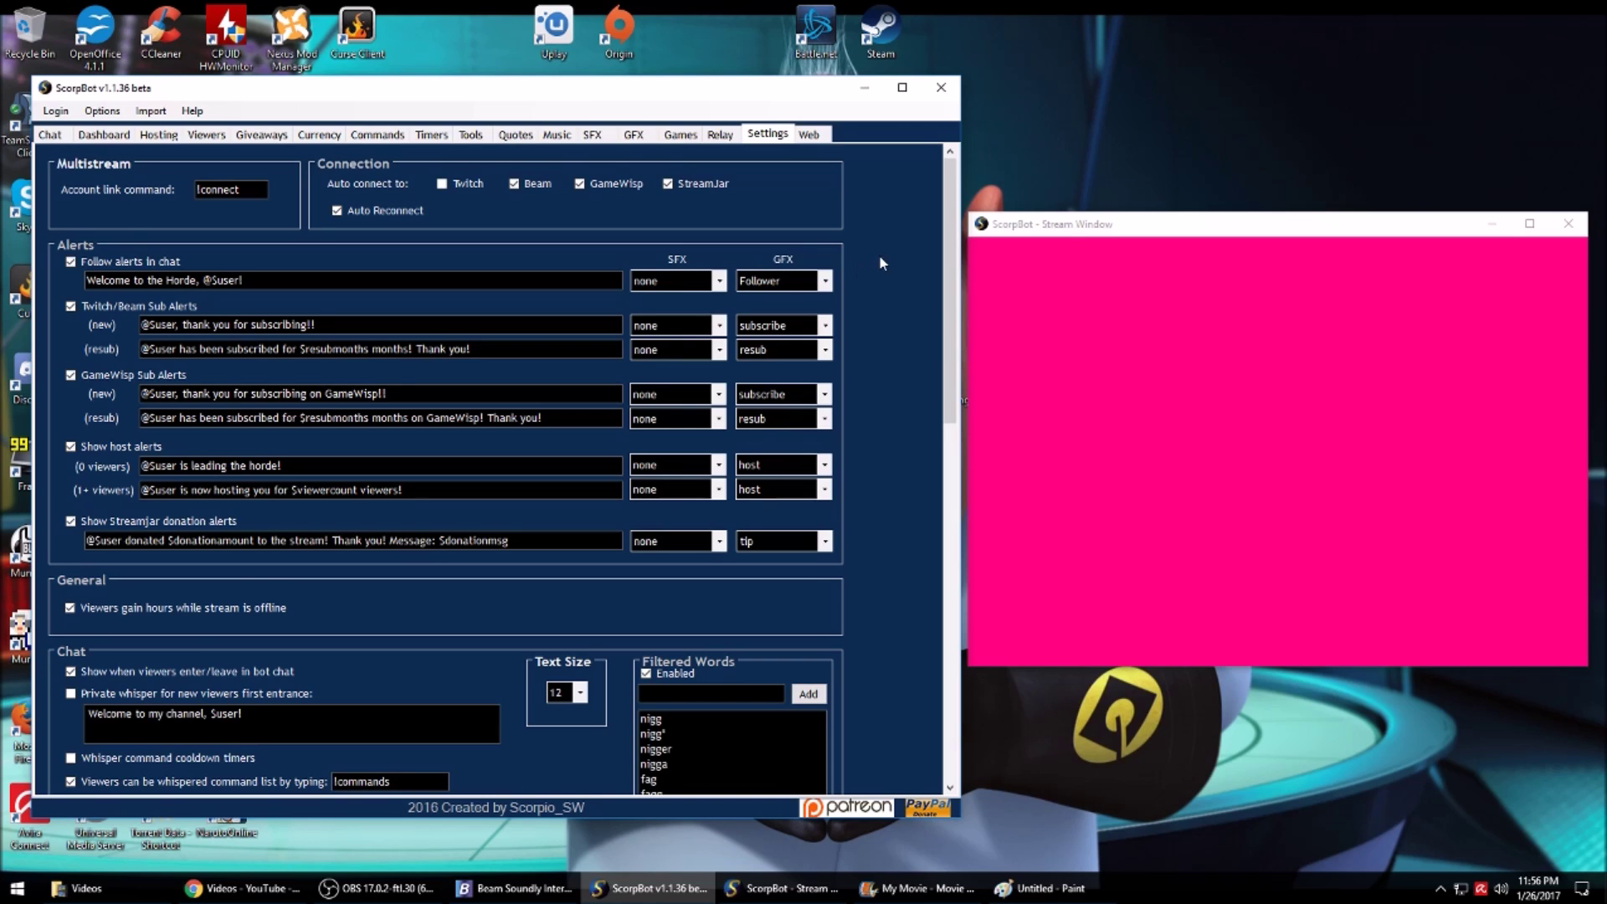
# Scroll down through the remaining options on the Settings page
pyautogui.scroll(-5, 881, 261)
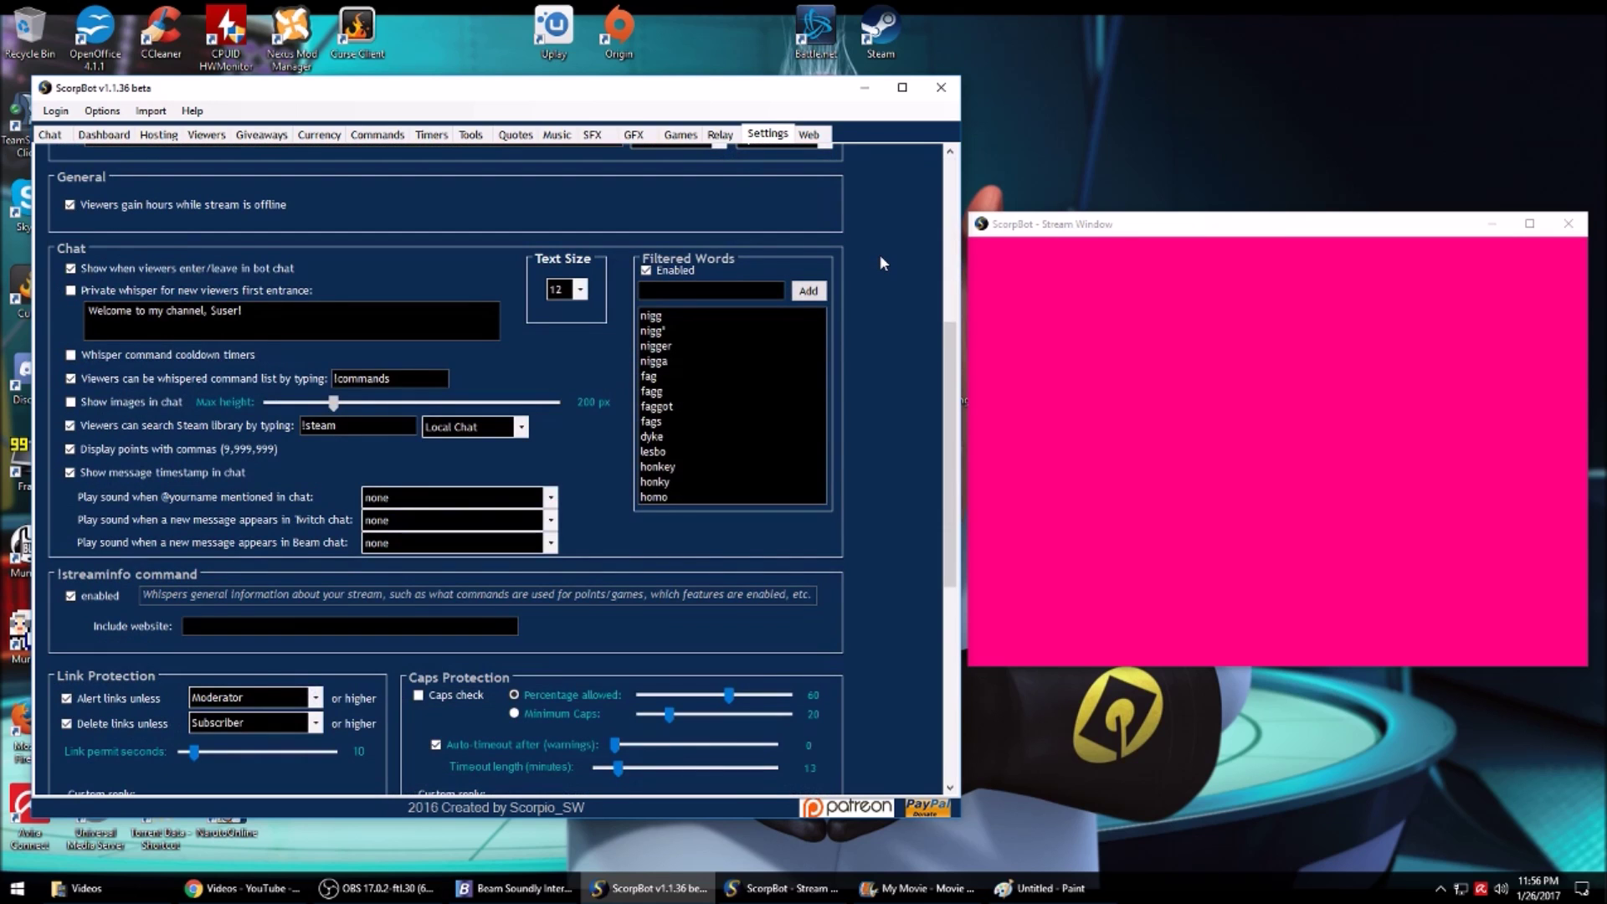
pyautogui.scroll(-2, 881, 257)
pyautogui.scroll(3, 880, 256)
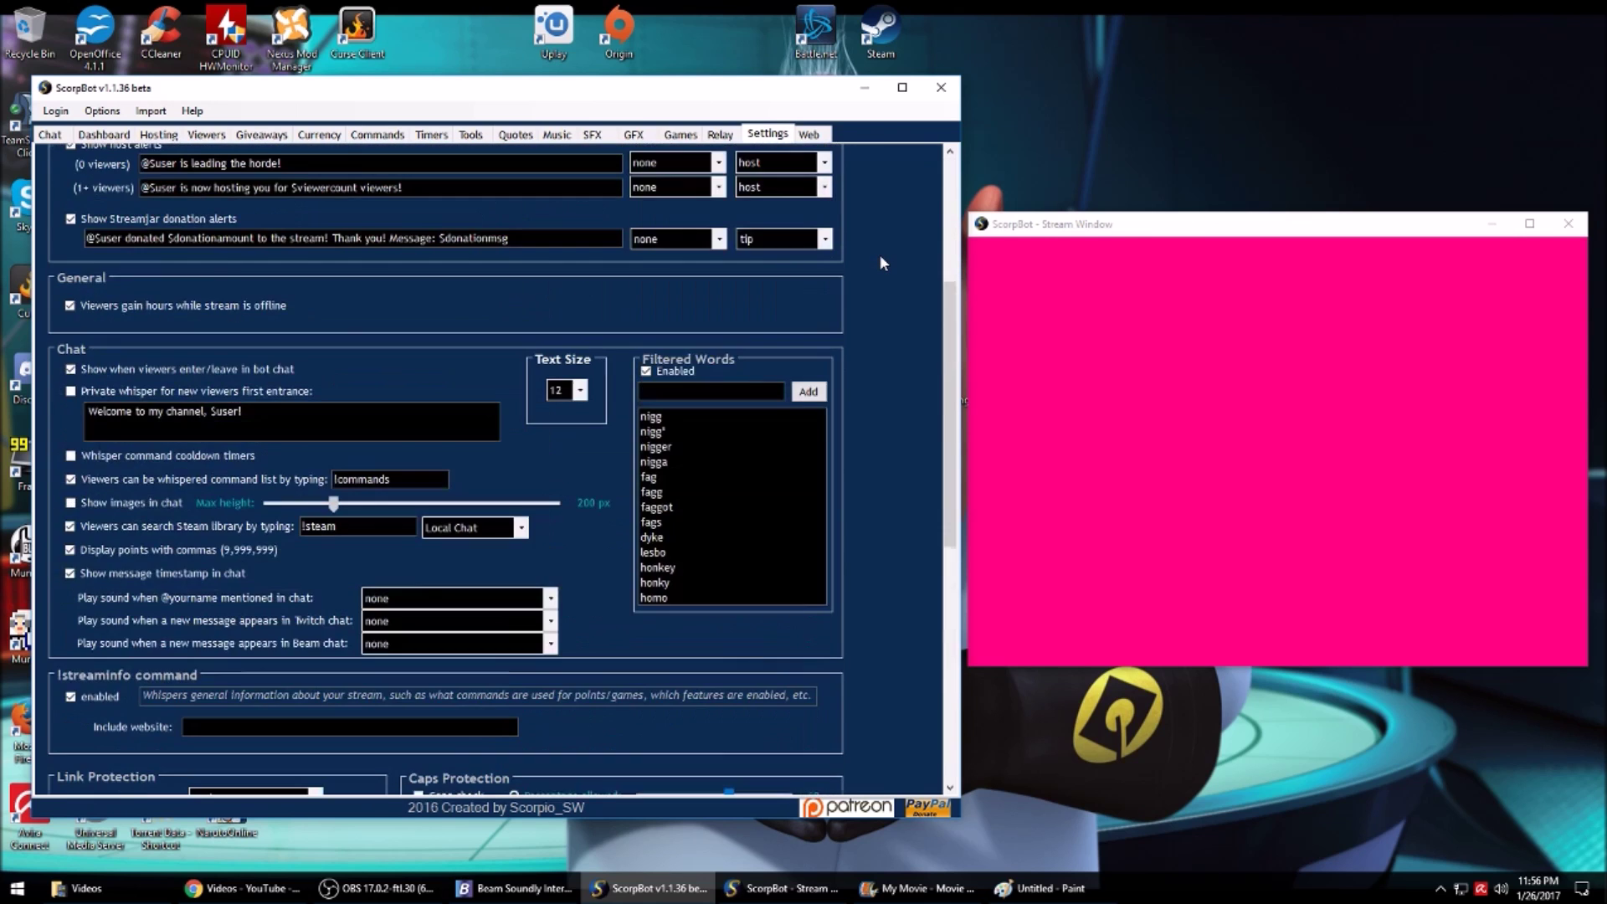
pyautogui.scroll(-3, 864, 429)
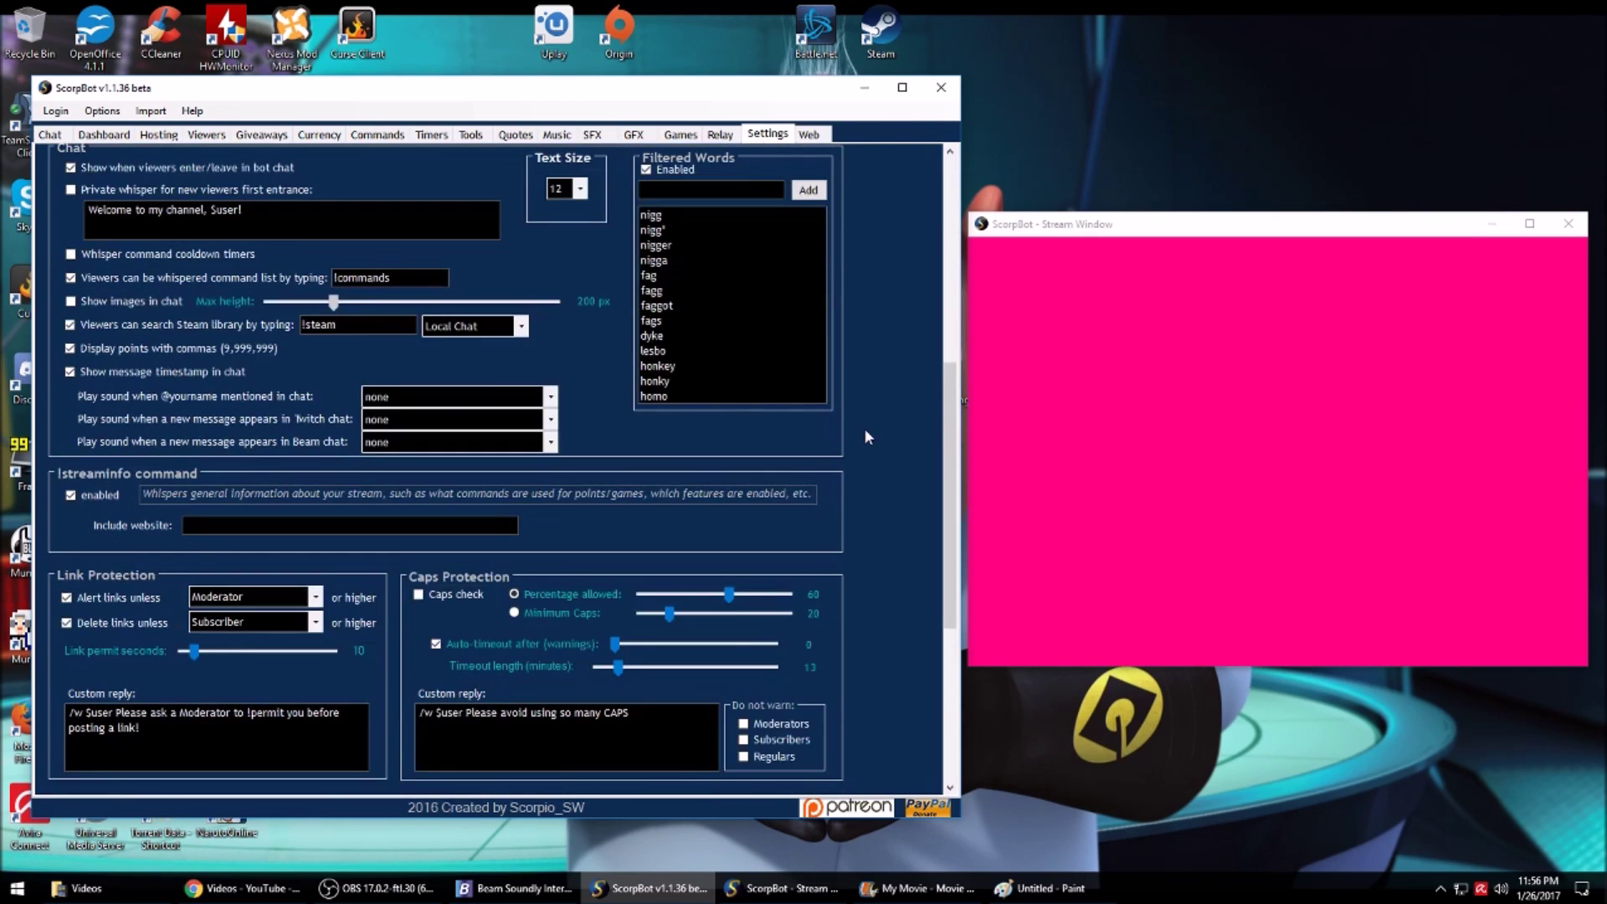
pyautogui.scroll(-3, 891, 432)
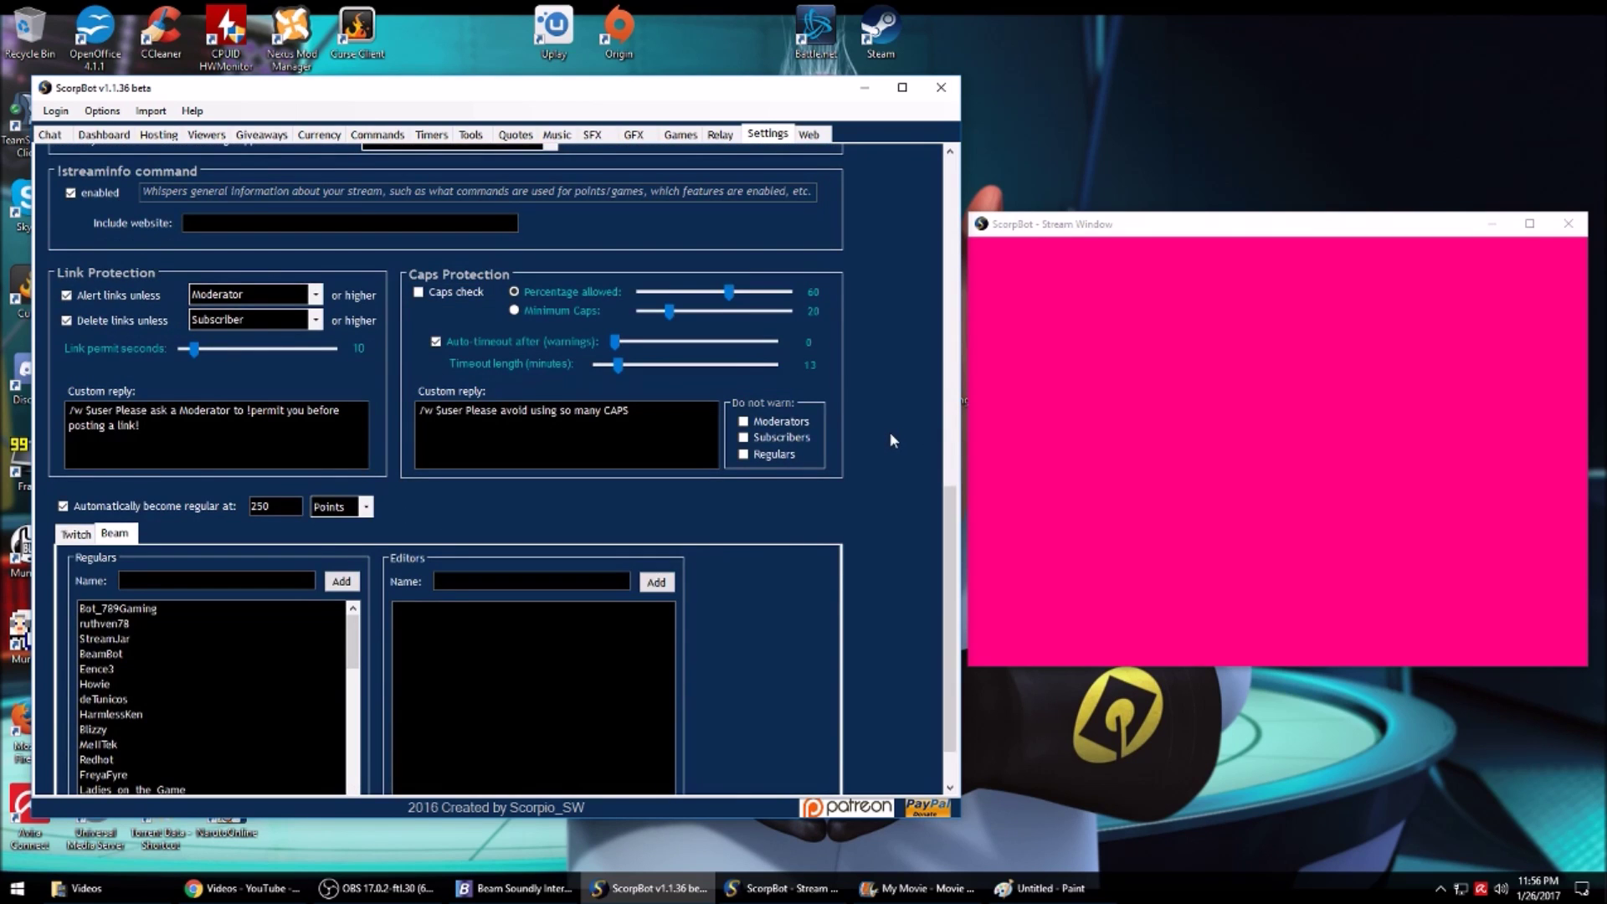
pyautogui.scroll(-1, 888, 374)
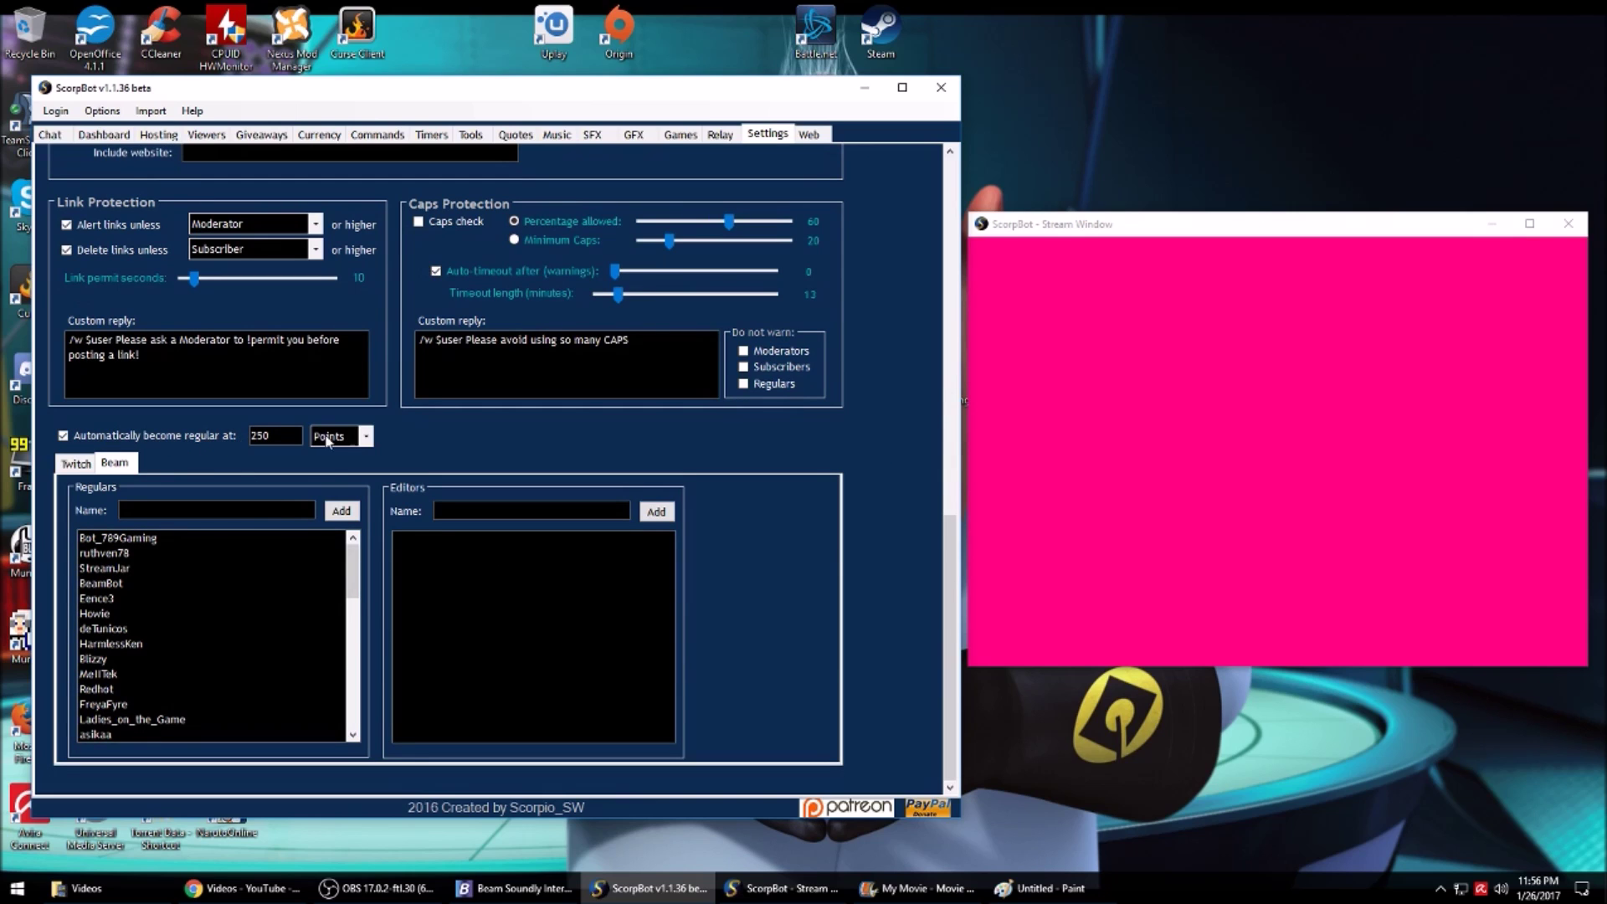
# Compare the Twitch and Beam regulars lists, then bring up the Web streamers-list page
pyautogui.click(71, 465)
pyautogui.click(119, 465)
pyautogui.click(76, 463)
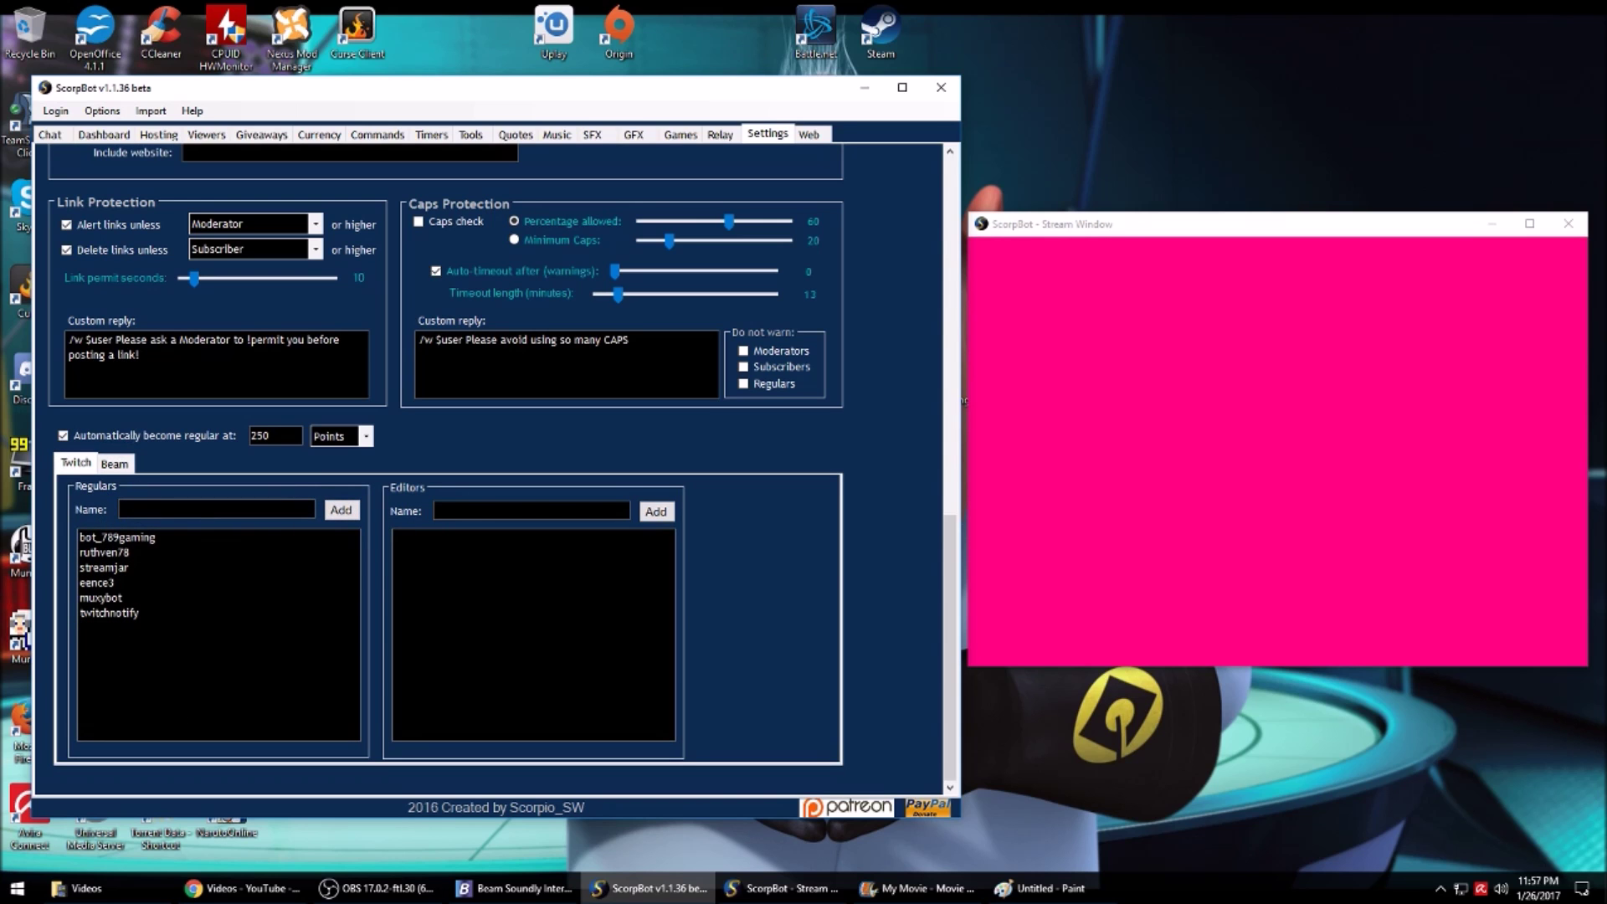
pyautogui.scroll(10, 904, 561)
pyautogui.click(809, 134)
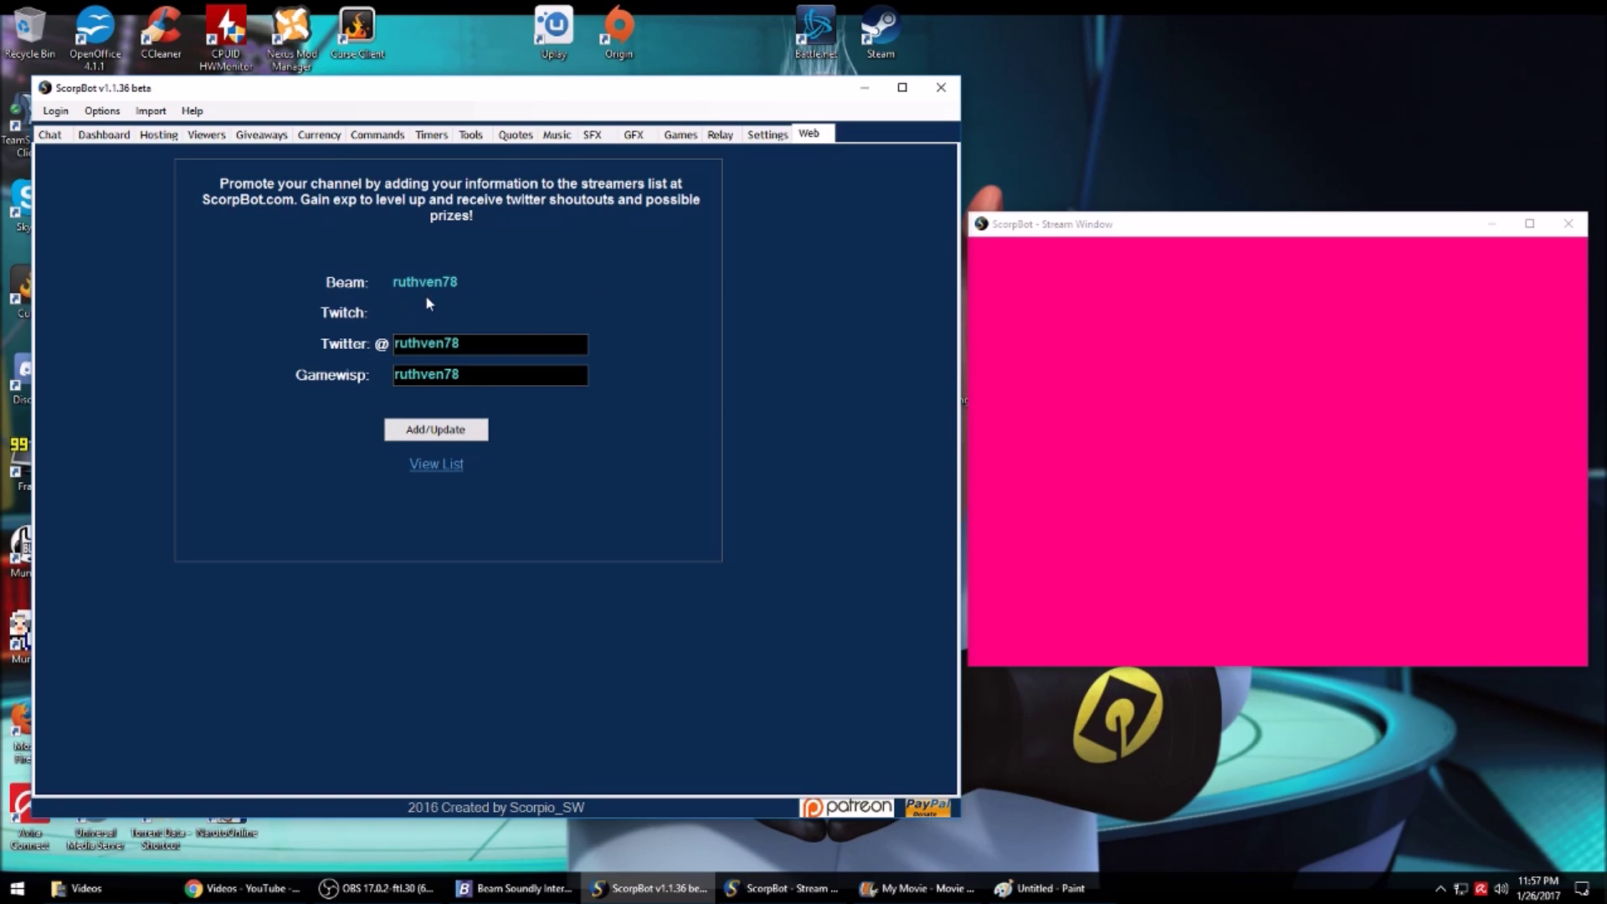
# Look through the Chat, Dashboard, Hosting, Viewers, Giveaways, Currency, Commands and Timers pages
pyautogui.click(49, 135)
pyautogui.click(97, 138)
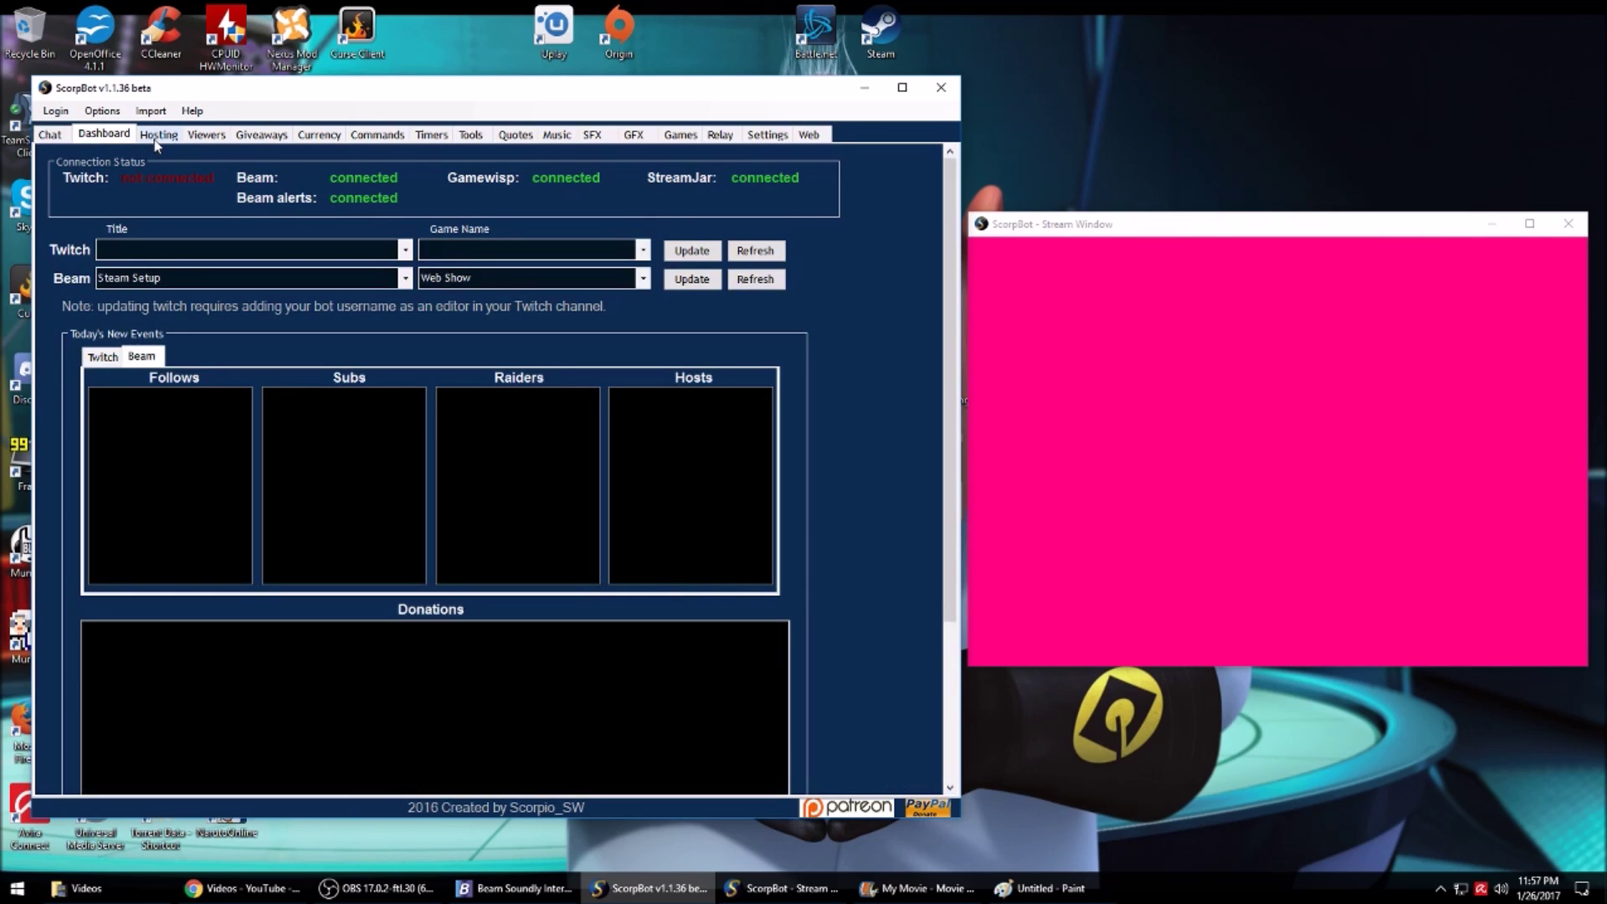
pyautogui.click(157, 137)
pyautogui.click(206, 137)
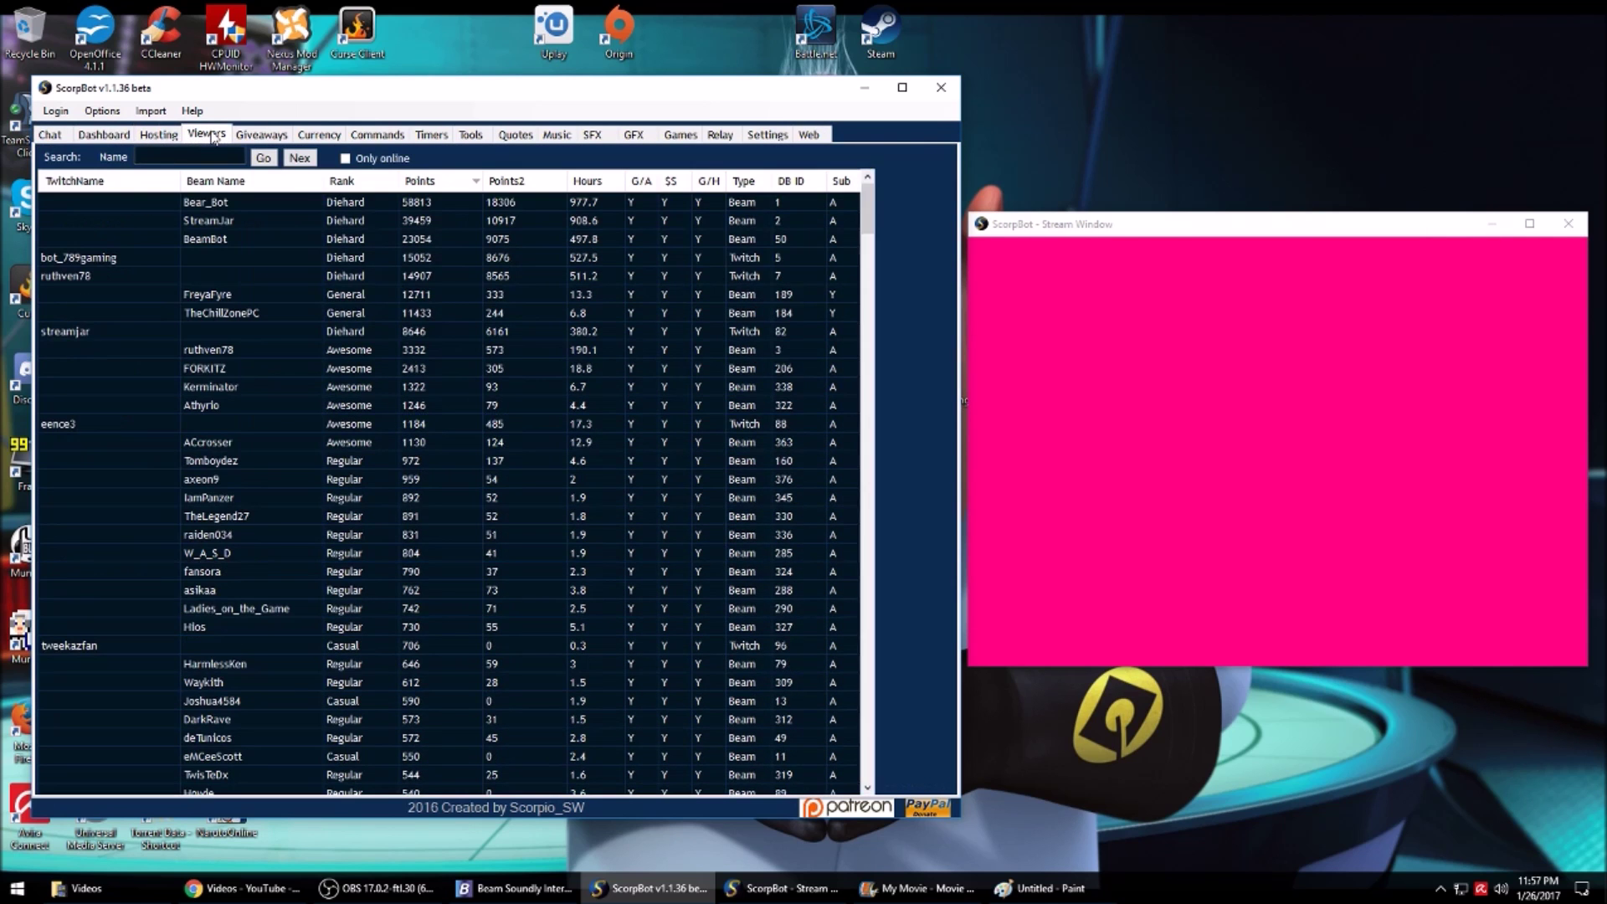
pyautogui.click(262, 135)
pyautogui.click(314, 135)
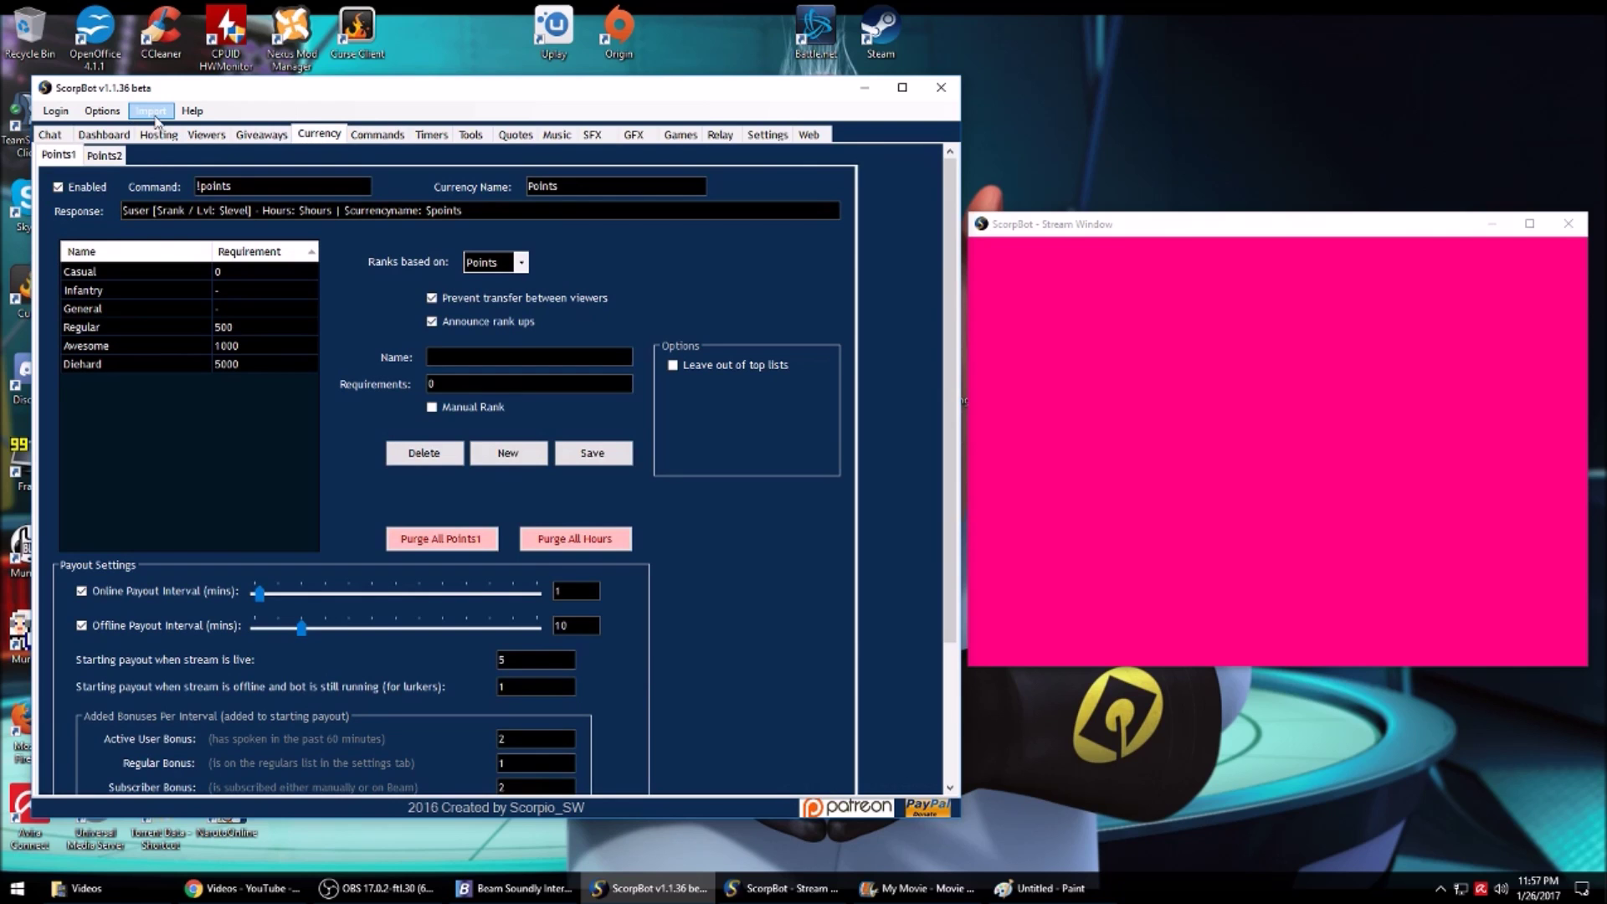
pyautogui.click(393, 135)
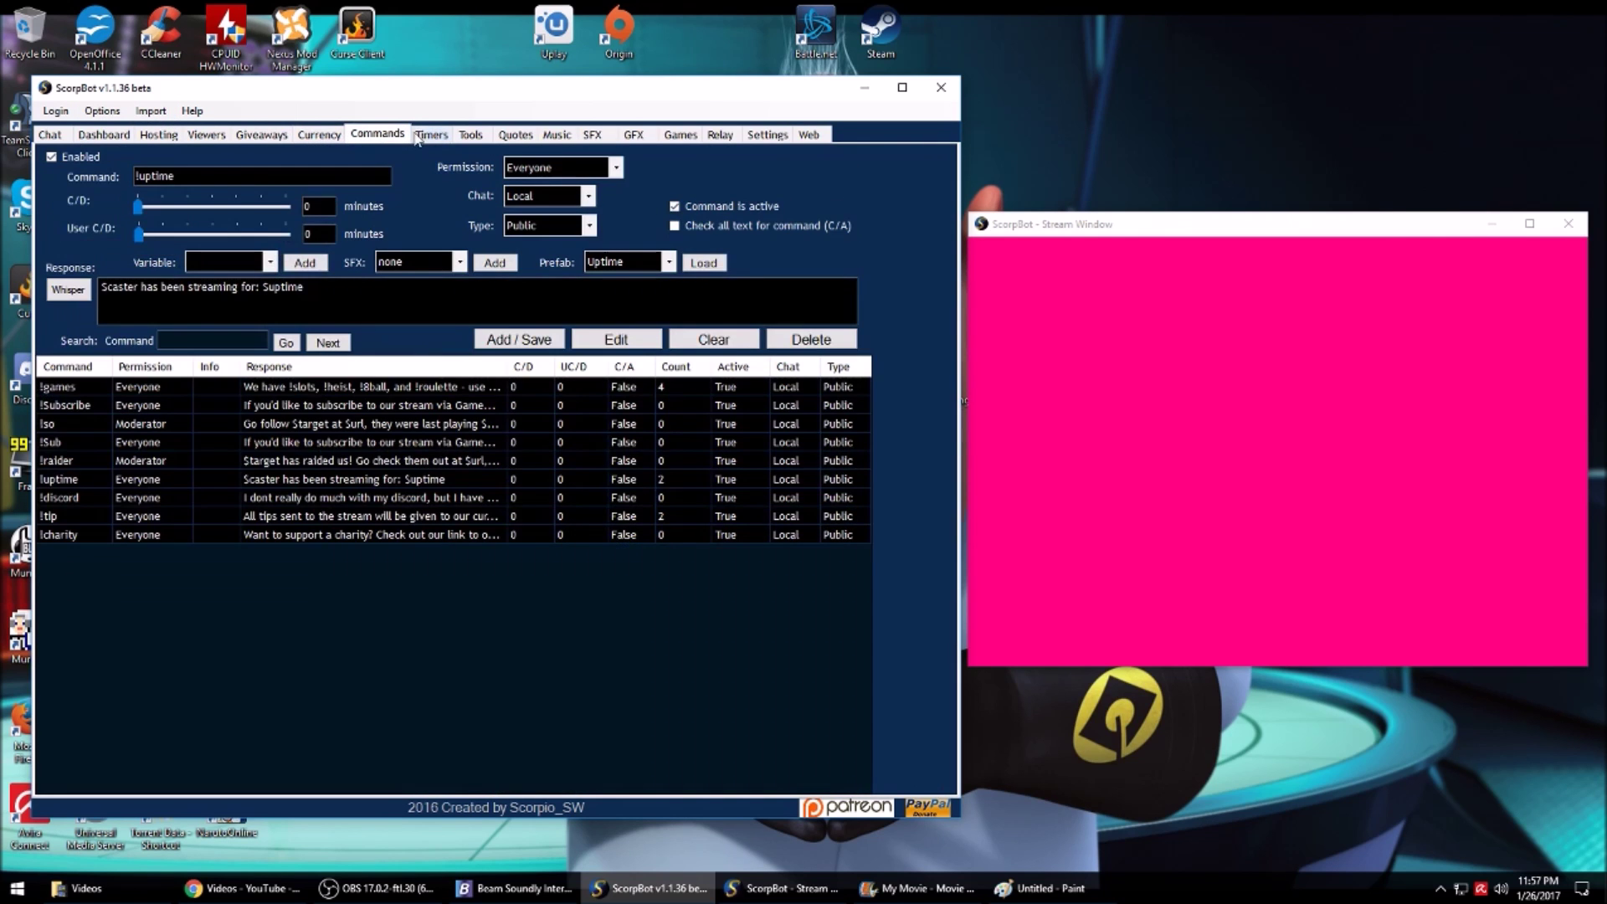
pyautogui.click(431, 136)
# Look through the Tools, Quotes, Music, SFX, GFX and Games pages, ending on the Chat log
pyautogui.click(470, 135)
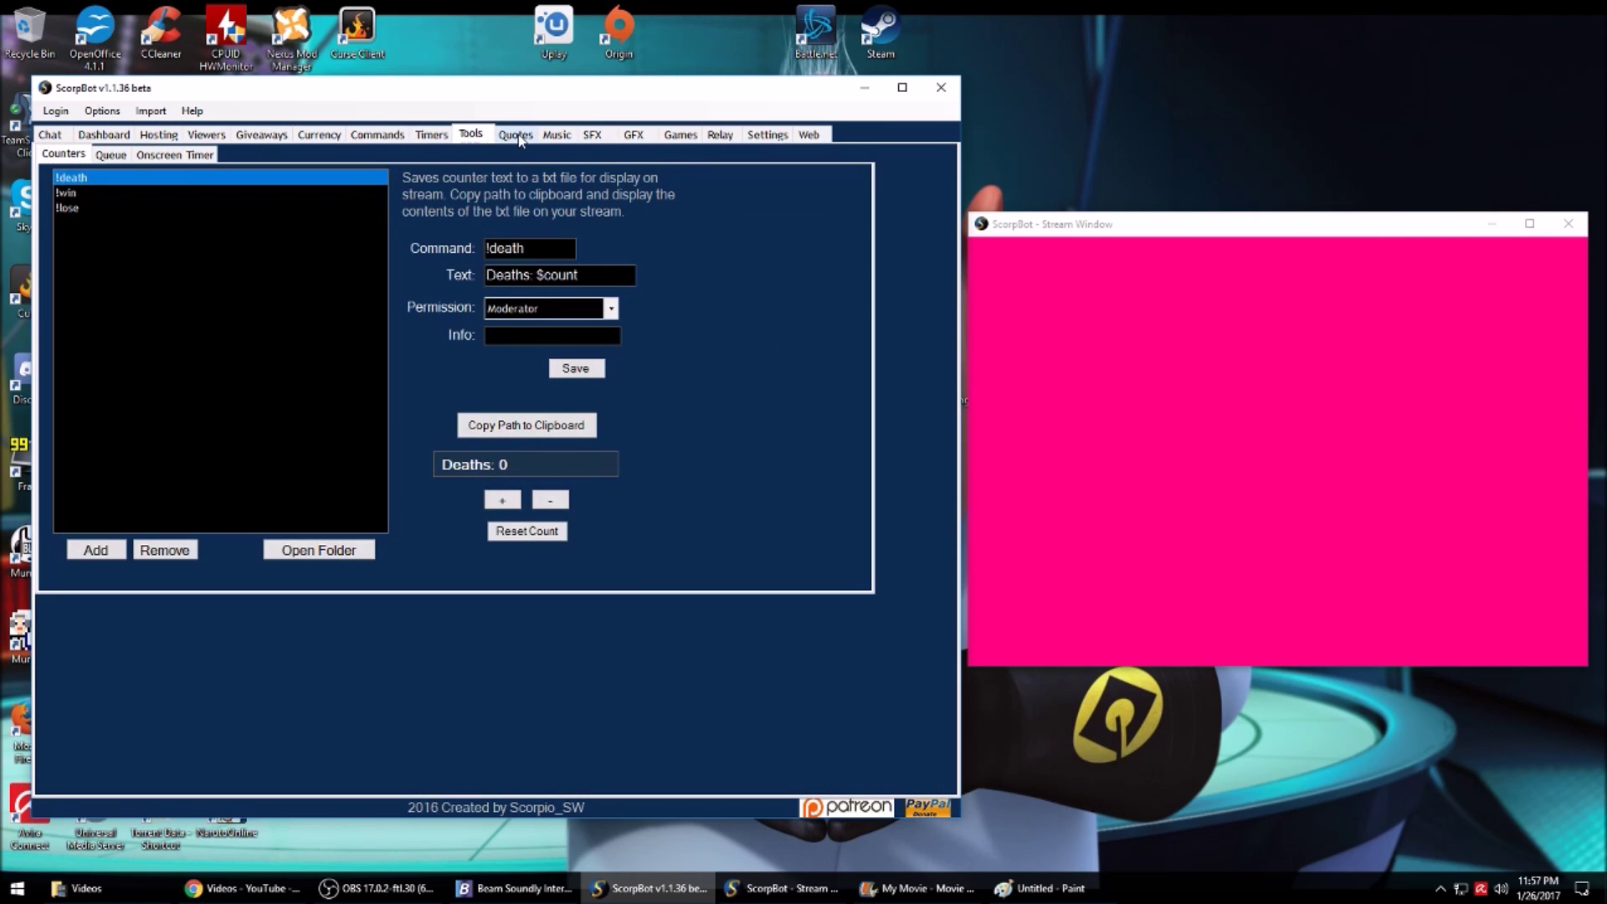
pyautogui.click(516, 135)
pyautogui.click(557, 135)
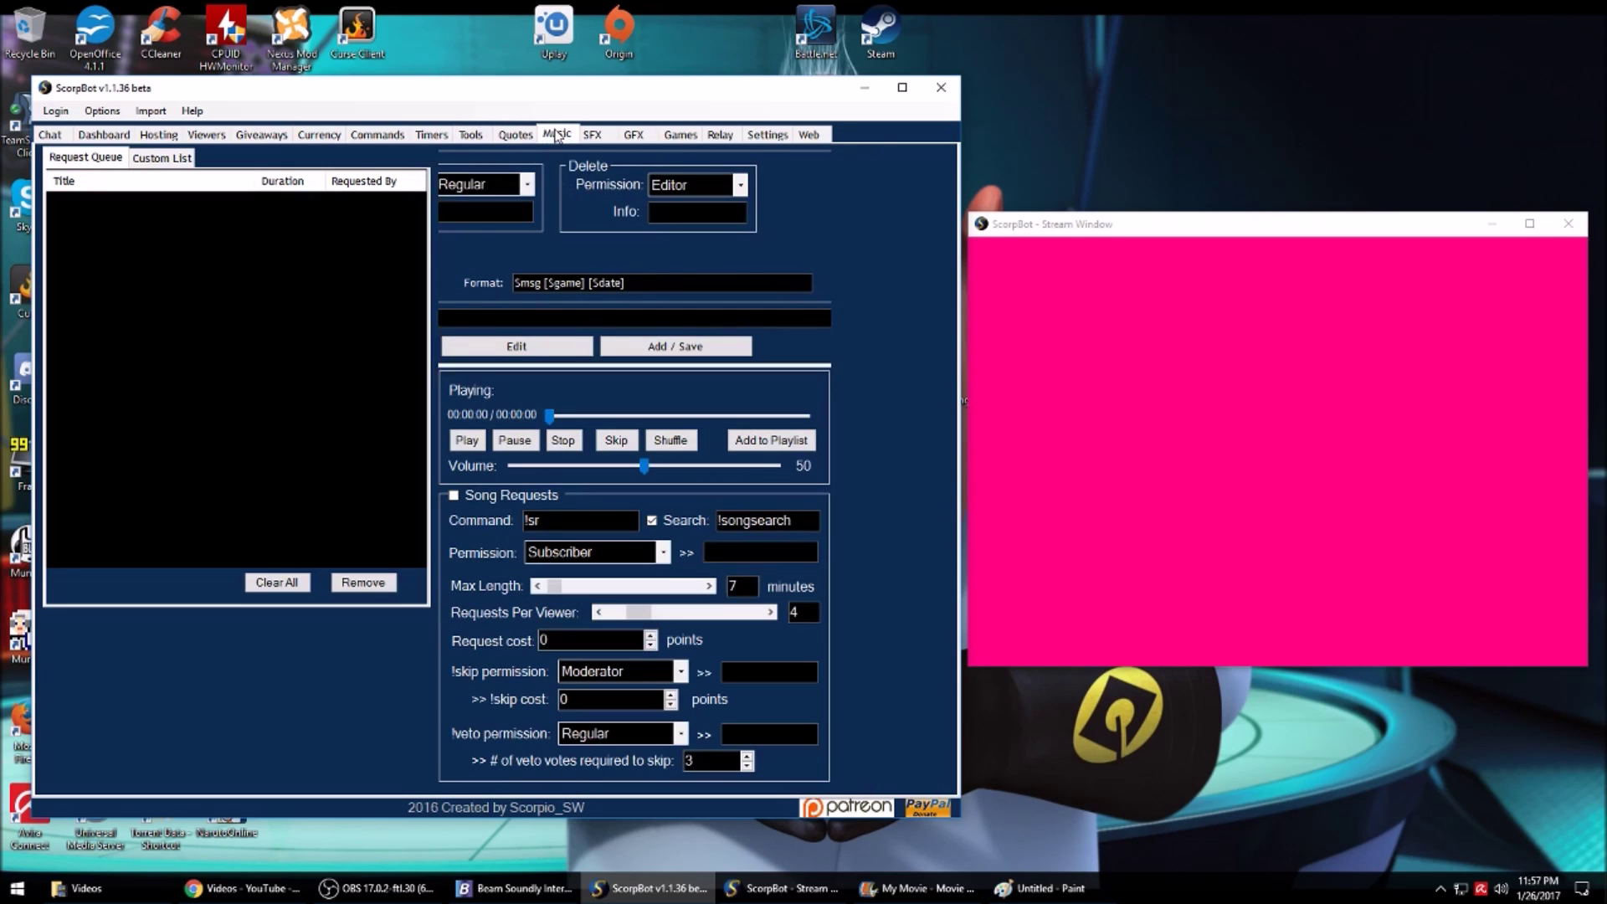
pyautogui.click(594, 136)
pyautogui.click(634, 136)
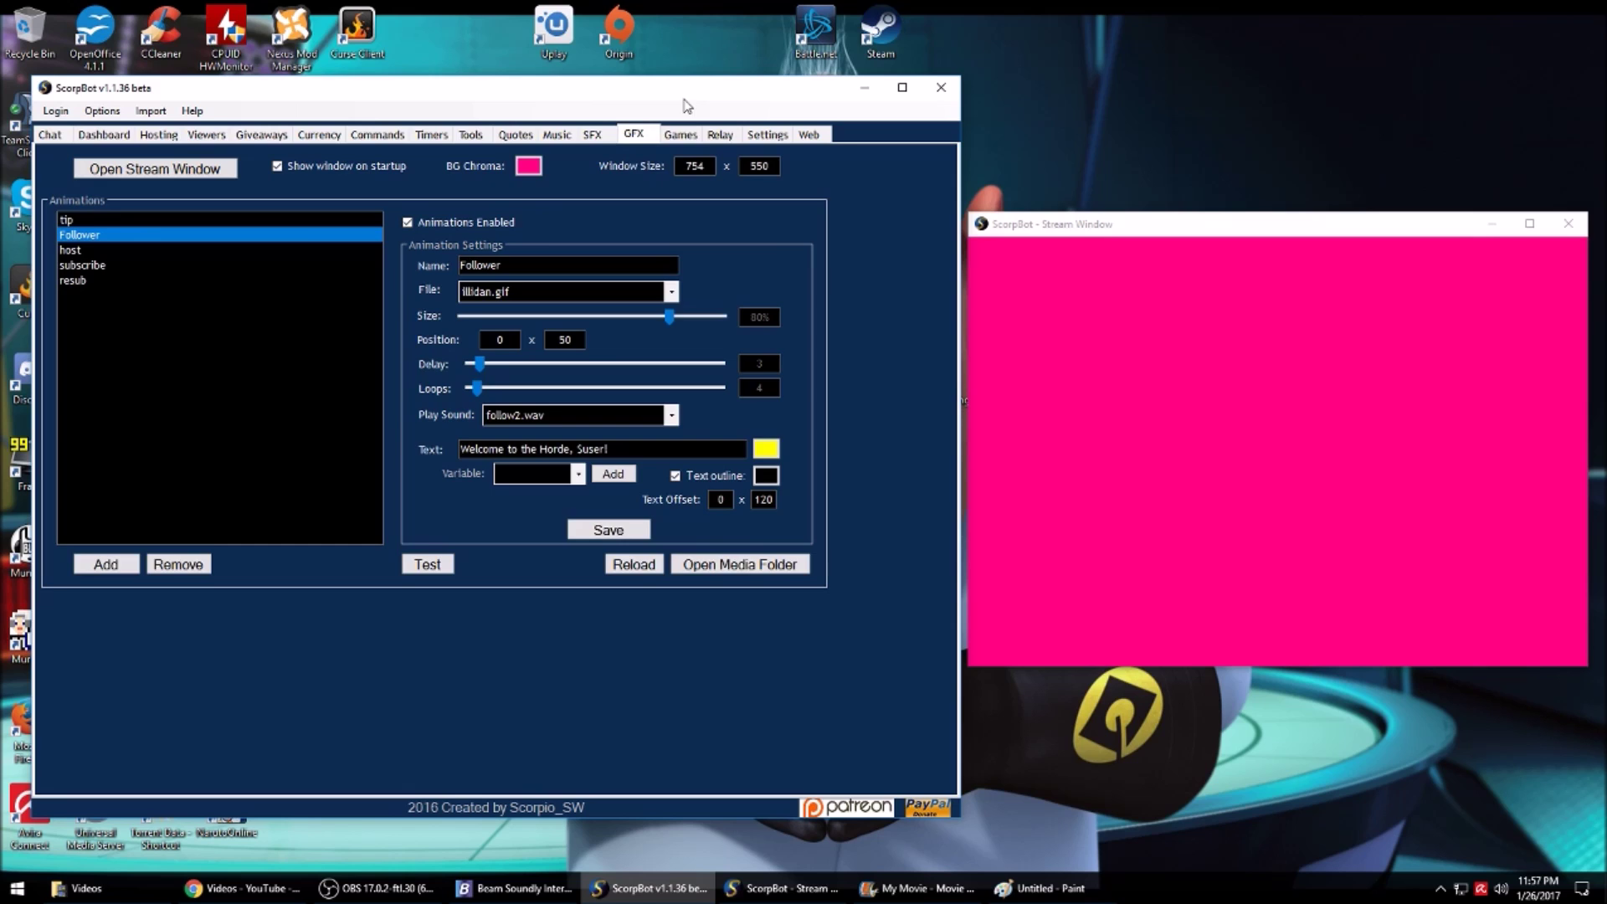
pyautogui.click(680, 136)
pyautogui.click(52, 135)
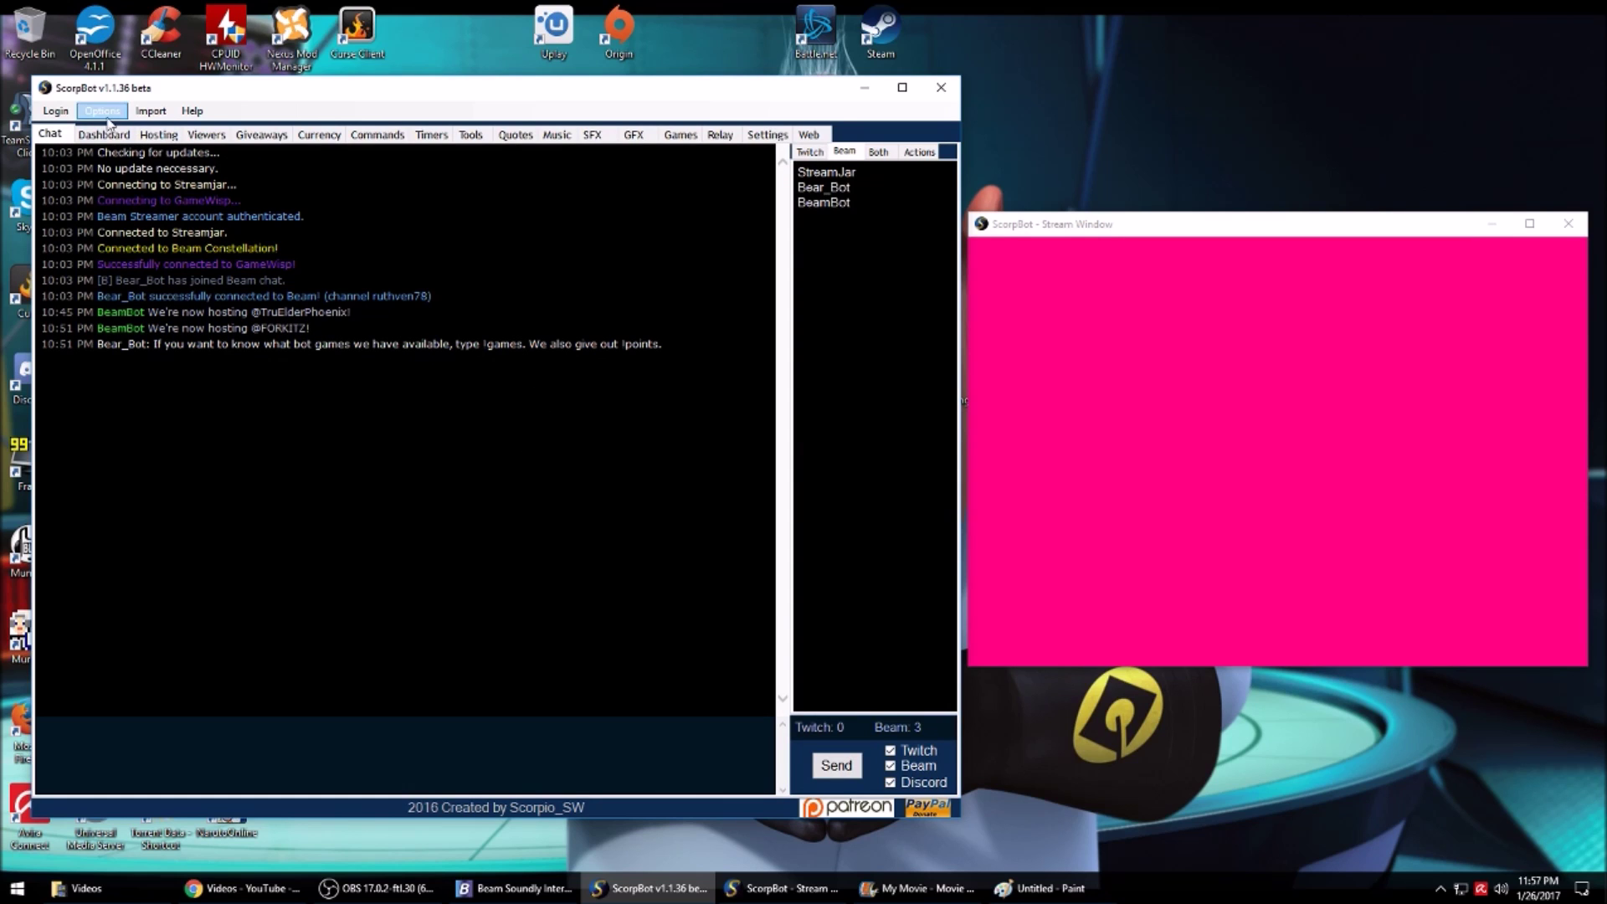
# Set the Hosting page's Host Selection to List Order
pyautogui.click(163, 136)
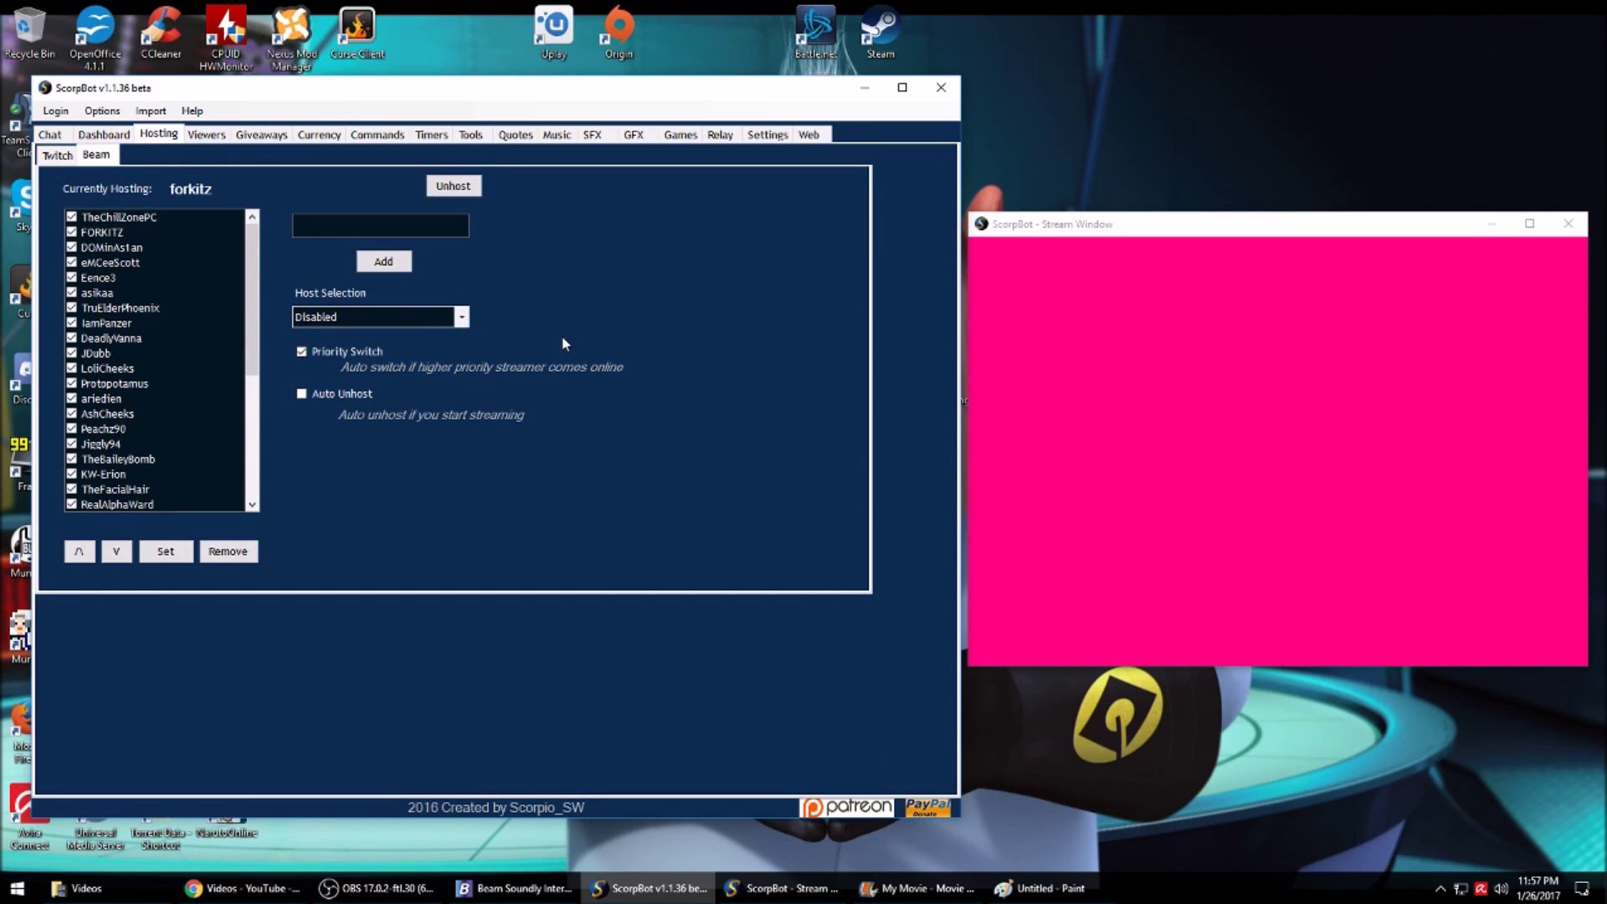
pyautogui.click(463, 319)
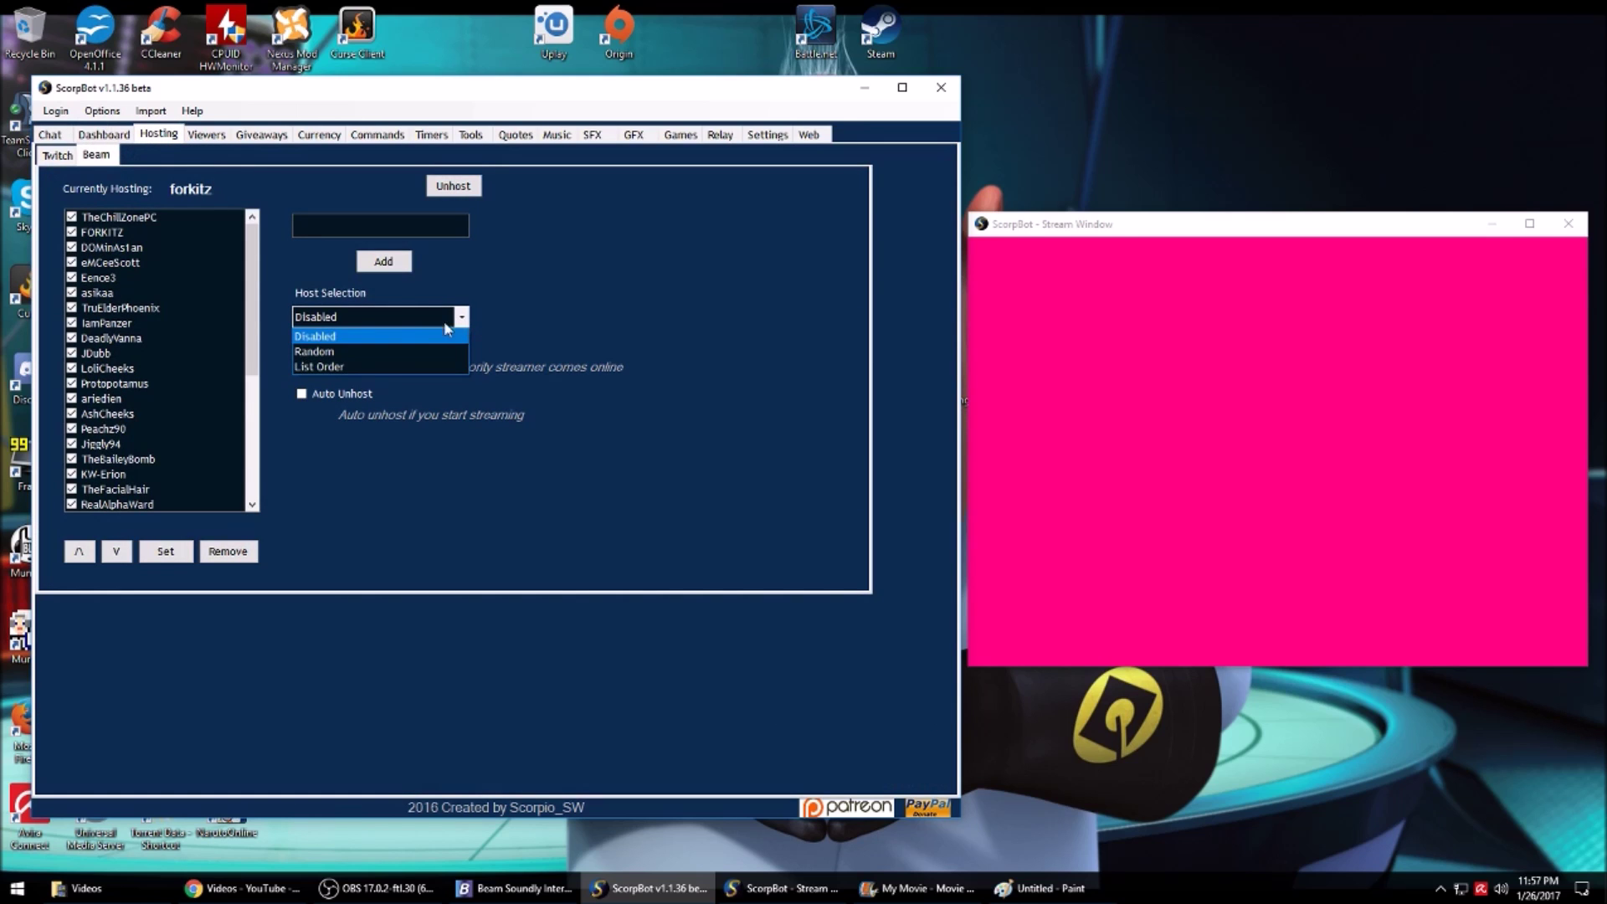
pyautogui.click(393, 367)
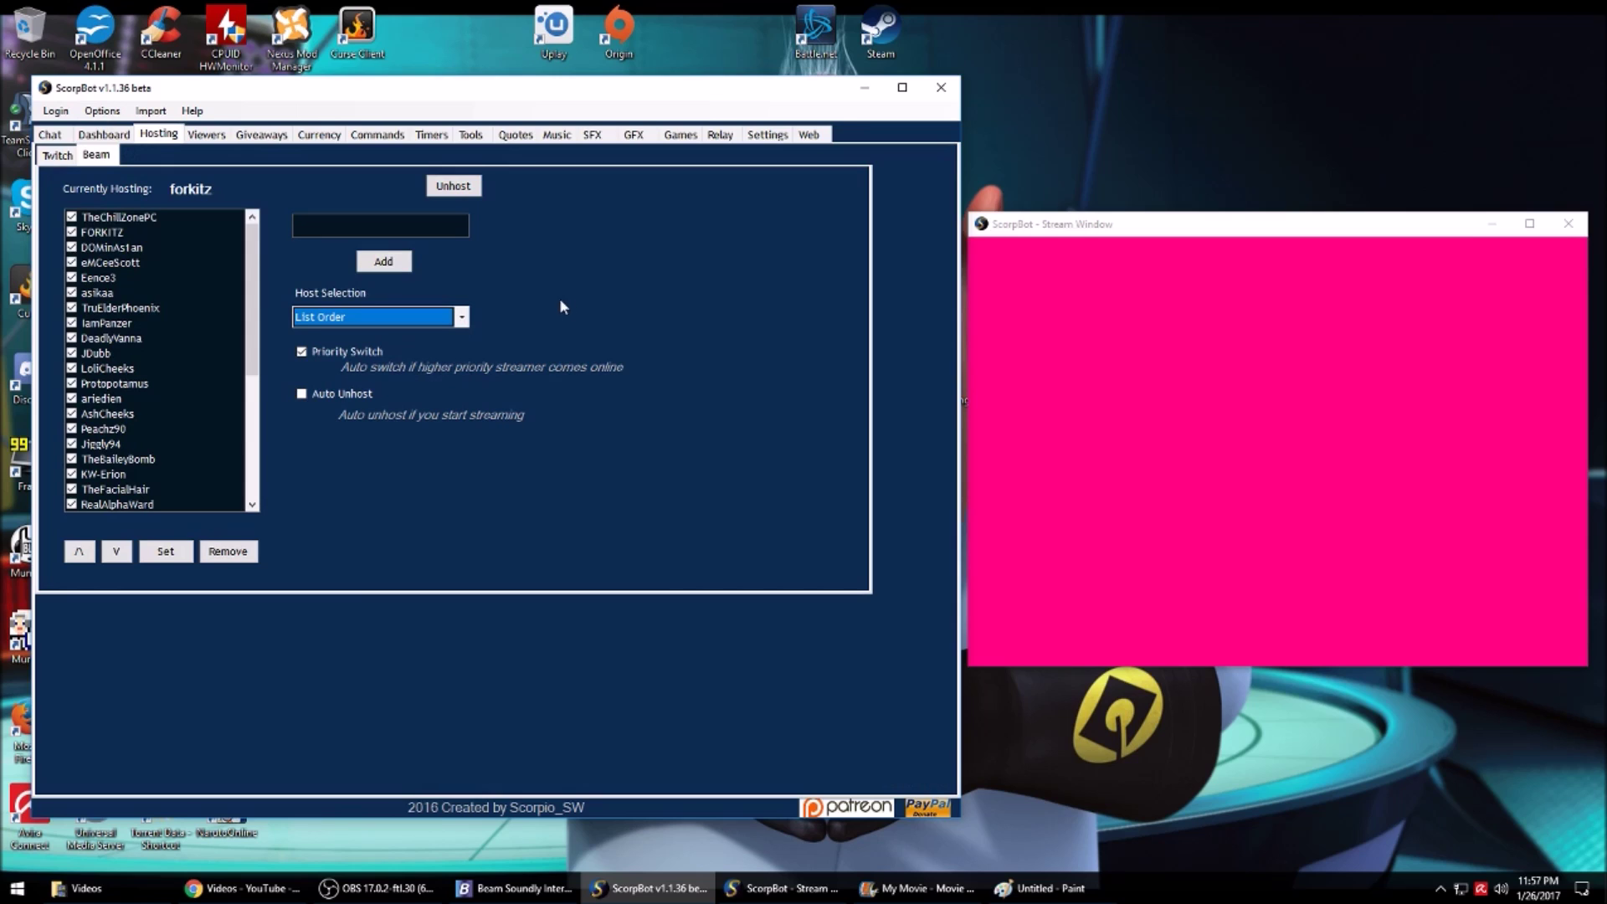